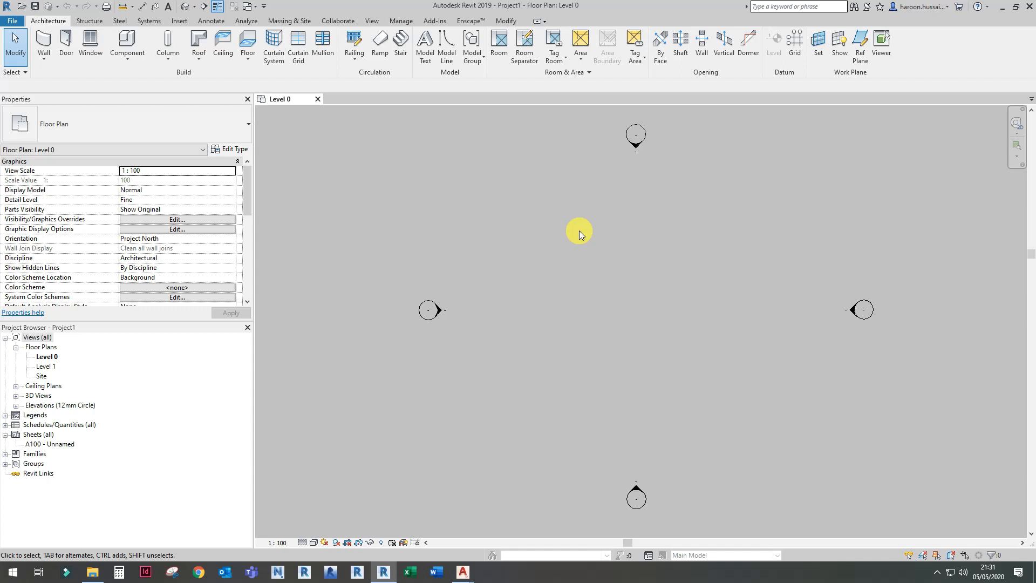
# Draw a rectangle of Wall-Ext_102Bwk-75Ins-100LBlk-12P walls, about 11210 by 7410 mm, between the elevation markers on the Level 0 plan
pyautogui.click(49, 40)
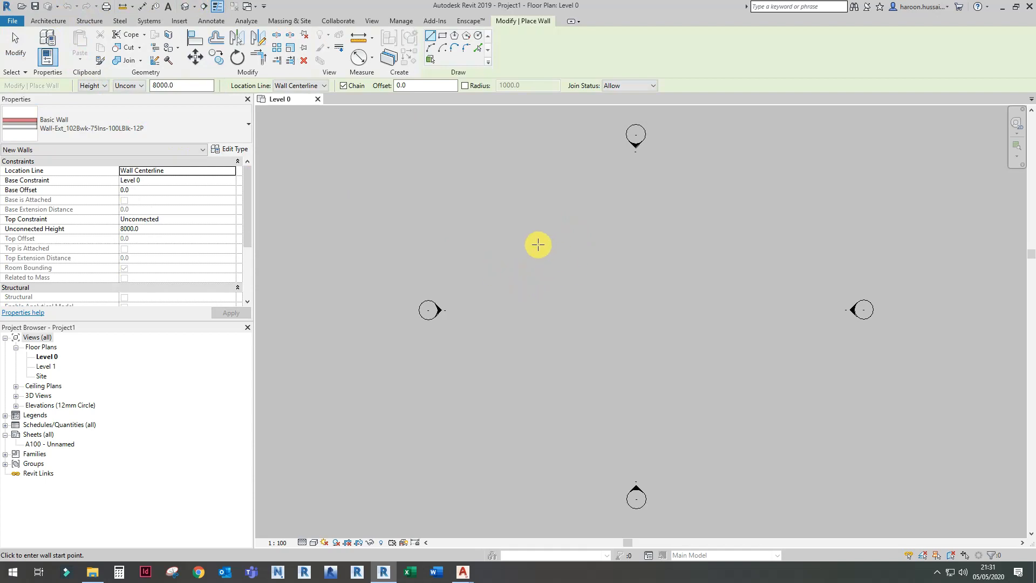
pyautogui.click(443, 40)
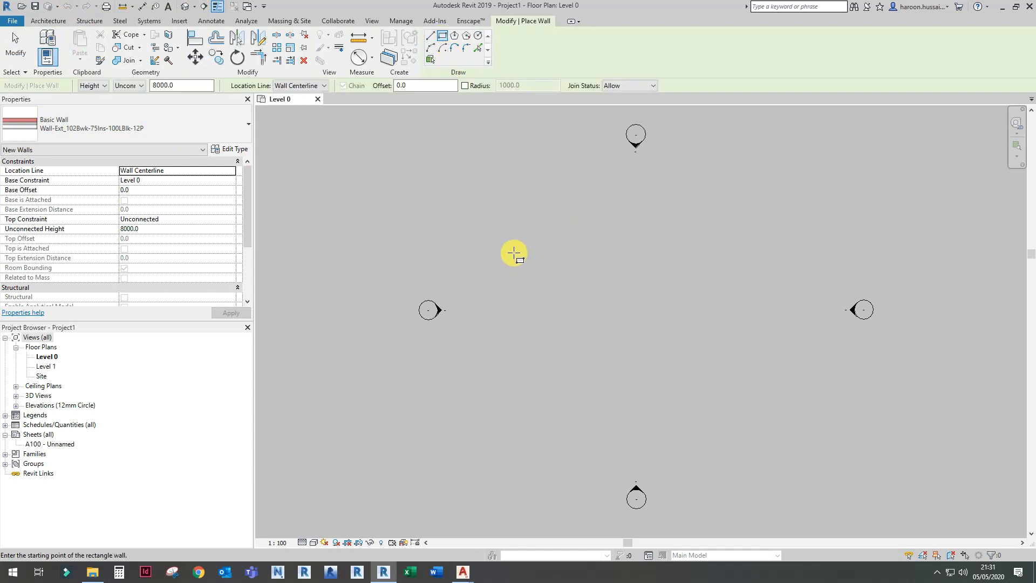
pyautogui.click(513, 252)
pyautogui.click(696, 373)
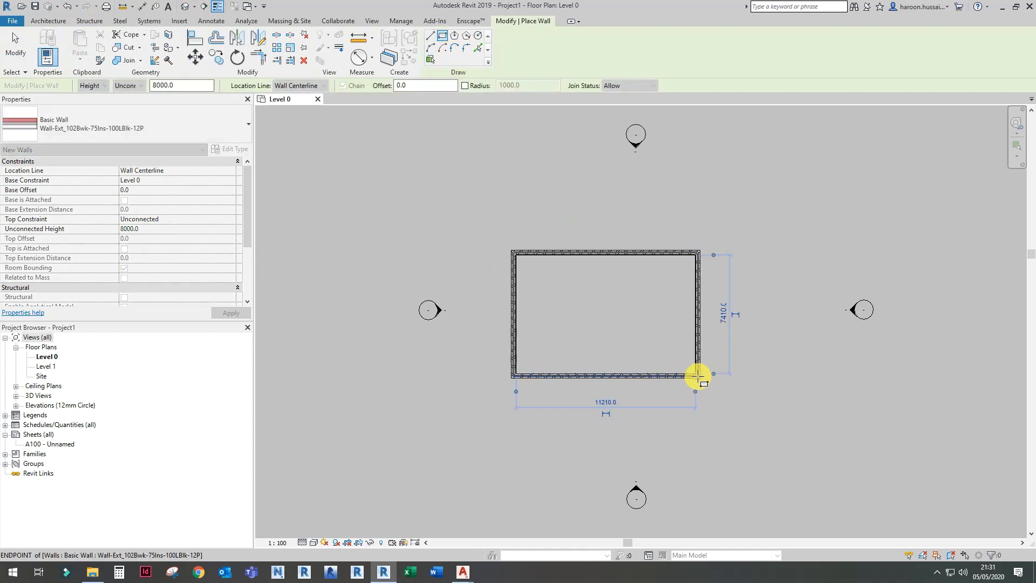
pyautogui.scroll(5, 513, 265)
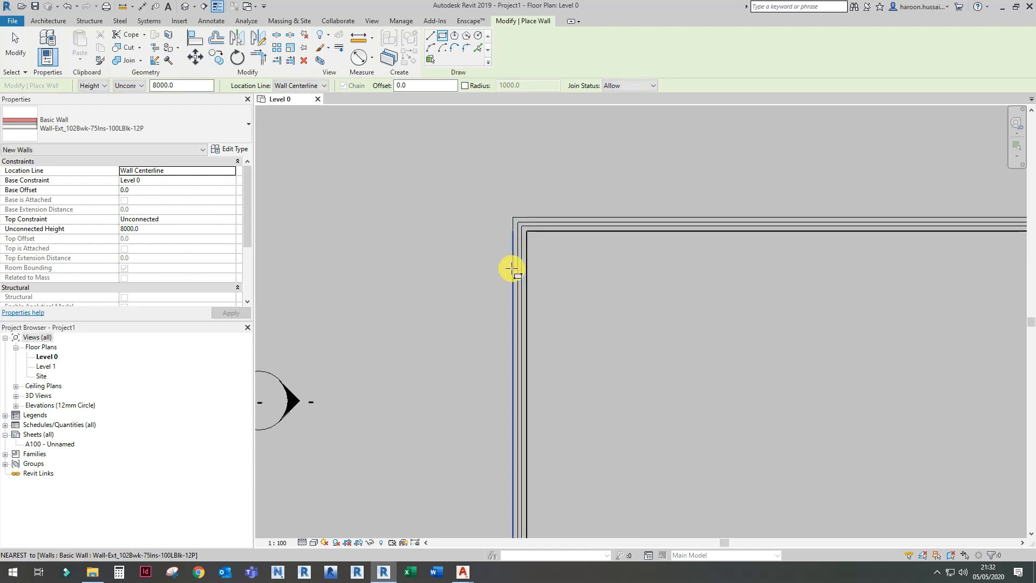
pyautogui.press('Escape')
pyautogui.press('Escape')
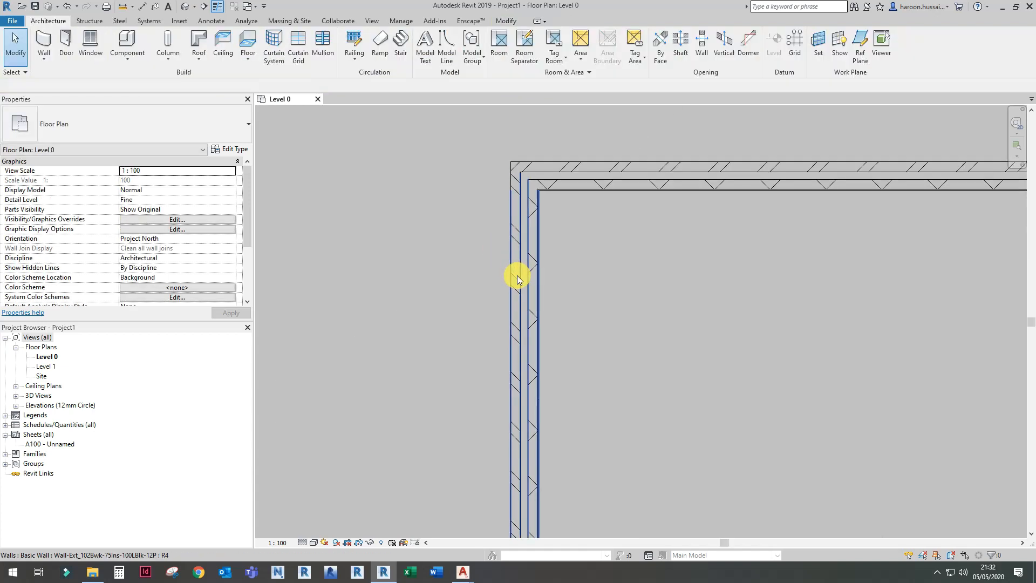
# In the default 3D view, place Standard wall foundations beneath all four walls of the rectangle
pyautogui.click(184, 6)
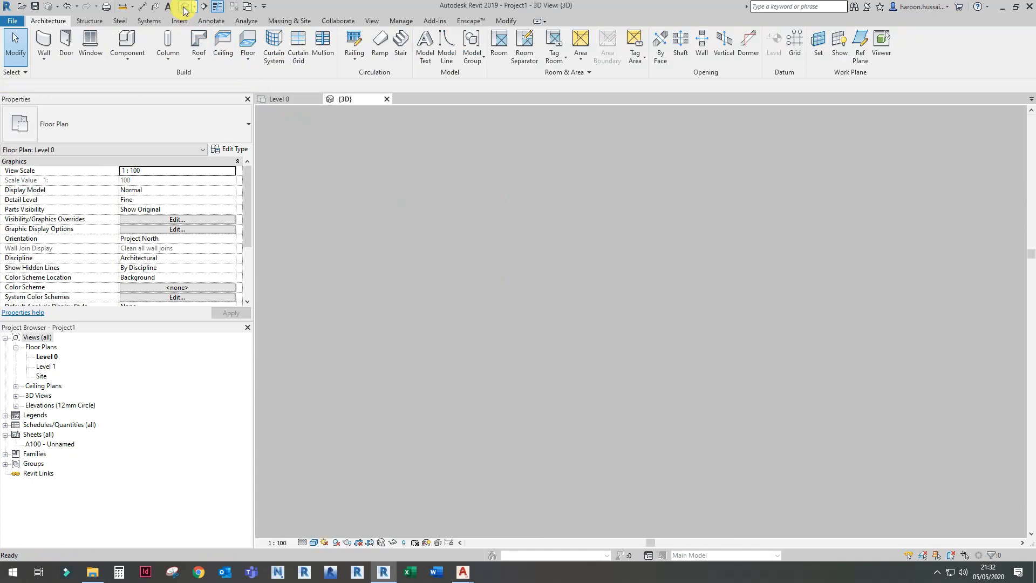
pyautogui.moveTo(513, 341); pyautogui.dragTo(574, 240, button='middle')
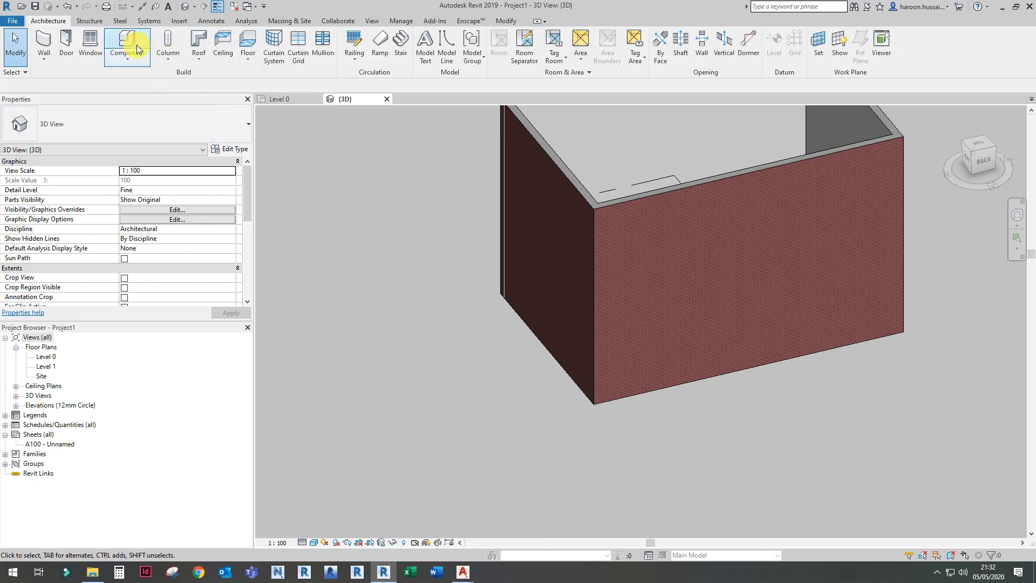
pyautogui.click(94, 24)
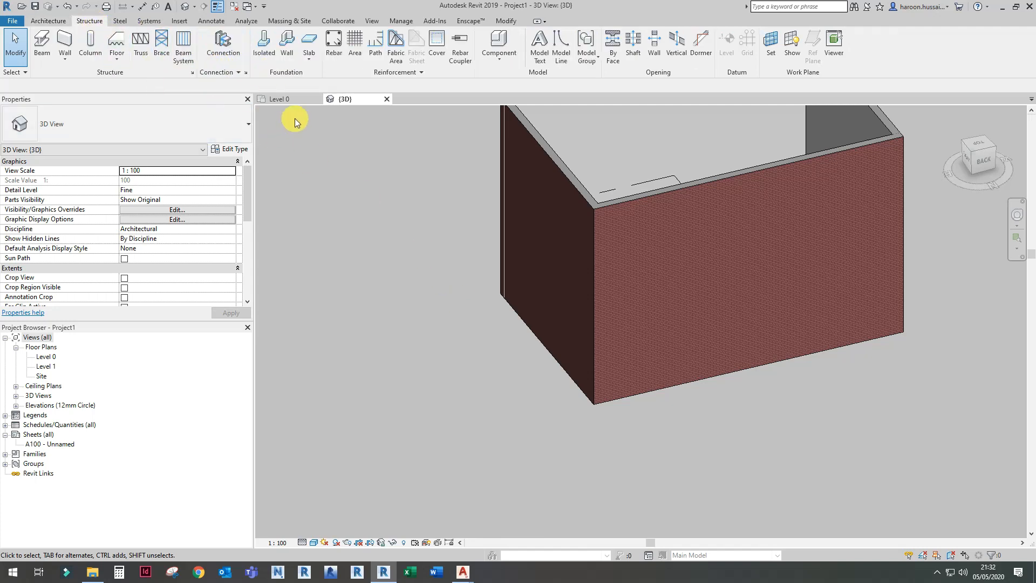
pyautogui.click(286, 43)
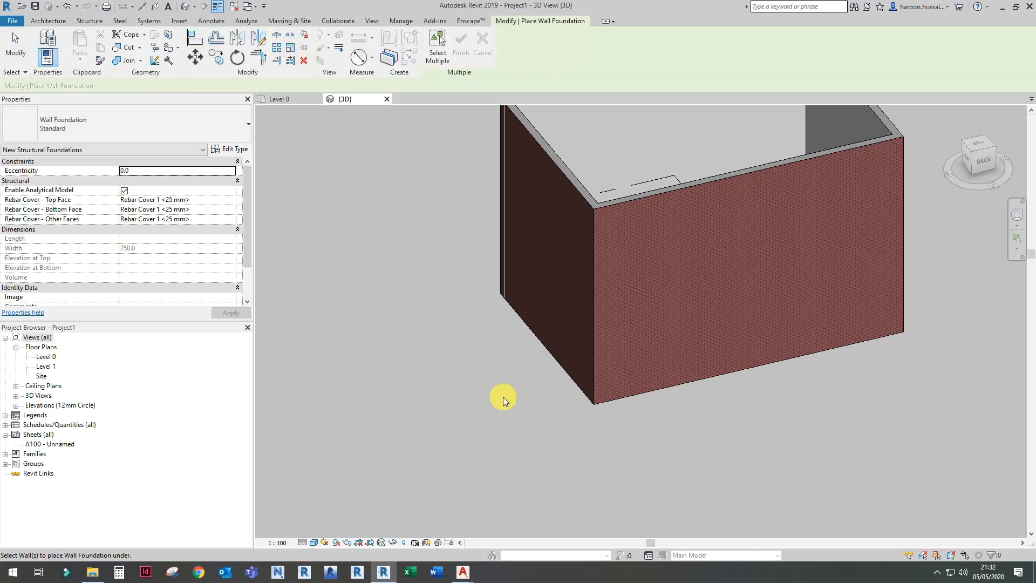
pyautogui.click(646, 390)
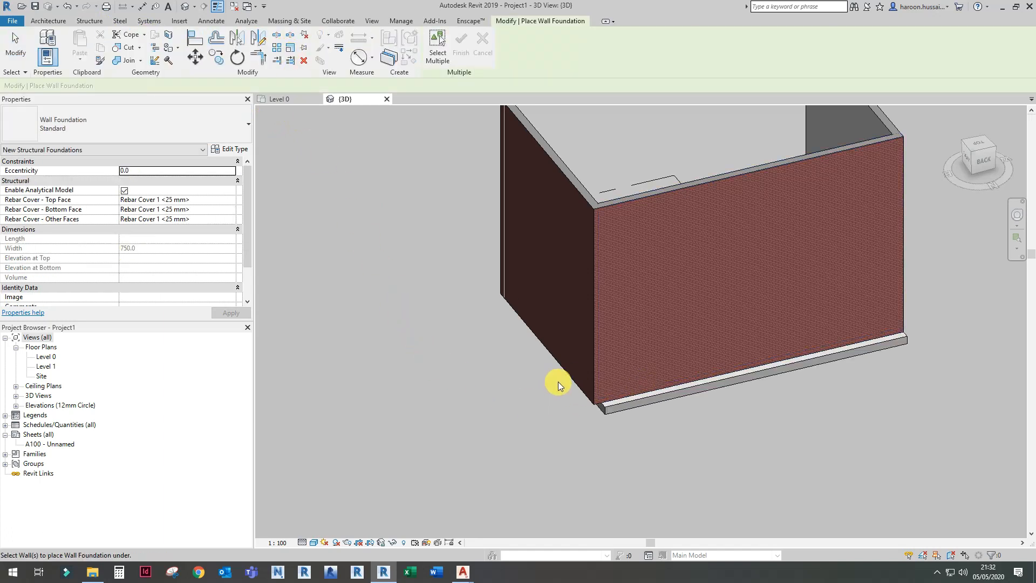
pyautogui.click(566, 370)
pyautogui.keyDown('shift'); pyautogui.moveTo(474, 323); pyautogui.dragTo(672, 358, button='middle'); pyautogui.keyUp('shift')
pyautogui.click(654, 379)
pyautogui.keyDown('shift'); pyautogui.moveTo(479, 308); pyautogui.dragTo(656, 314, button='middle'); pyautogui.keyUp('shift')
pyautogui.click(561, 371)
pyautogui.moveTo(535, 358); pyautogui.dragTo(545, 254, button='middle')
pyautogui.scroll(2, 555, 282)
pyautogui.press('Escape')
pyautogui.press('Escape')
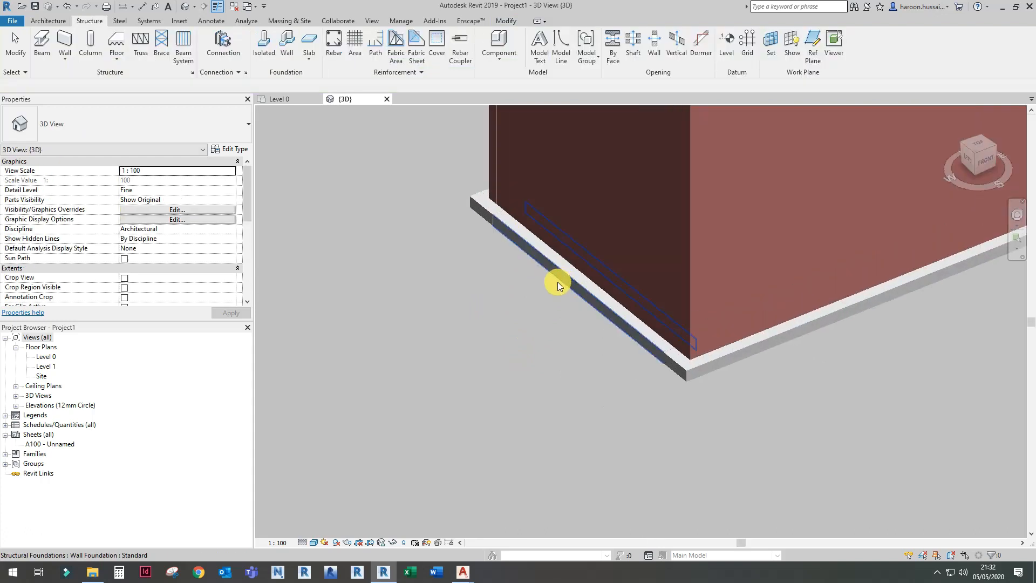
# Edit the Standard wall foundation type to a width of 600 mm and a foundation thickness of 600 mm
pyautogui.click(597, 305)
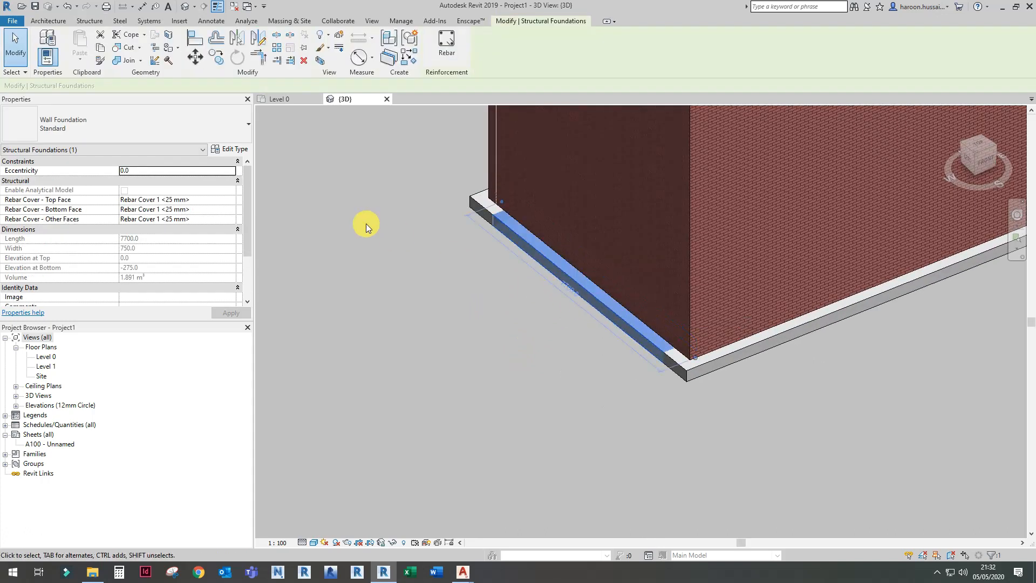
pyautogui.click(231, 149)
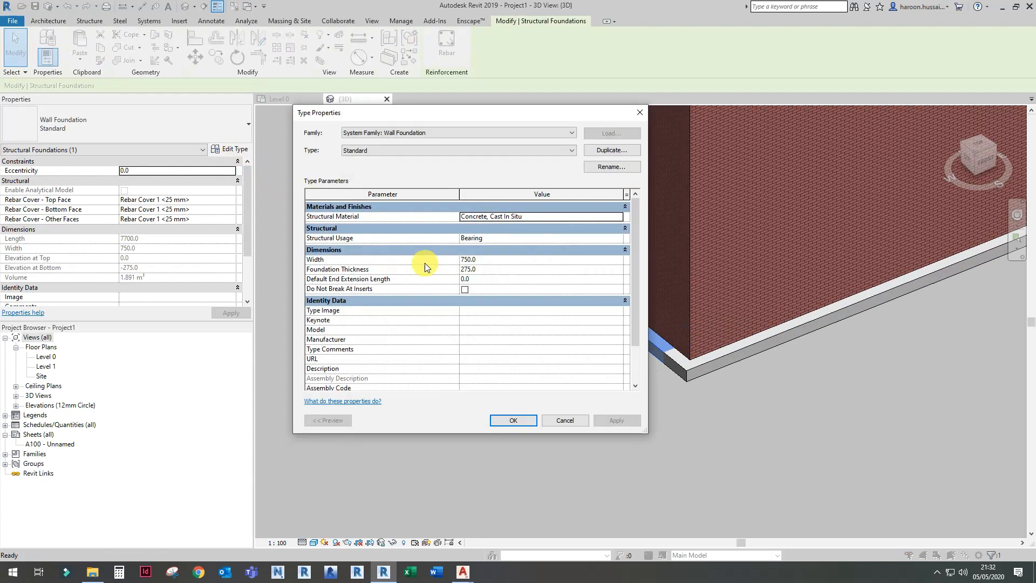
pyautogui.click(528, 259)
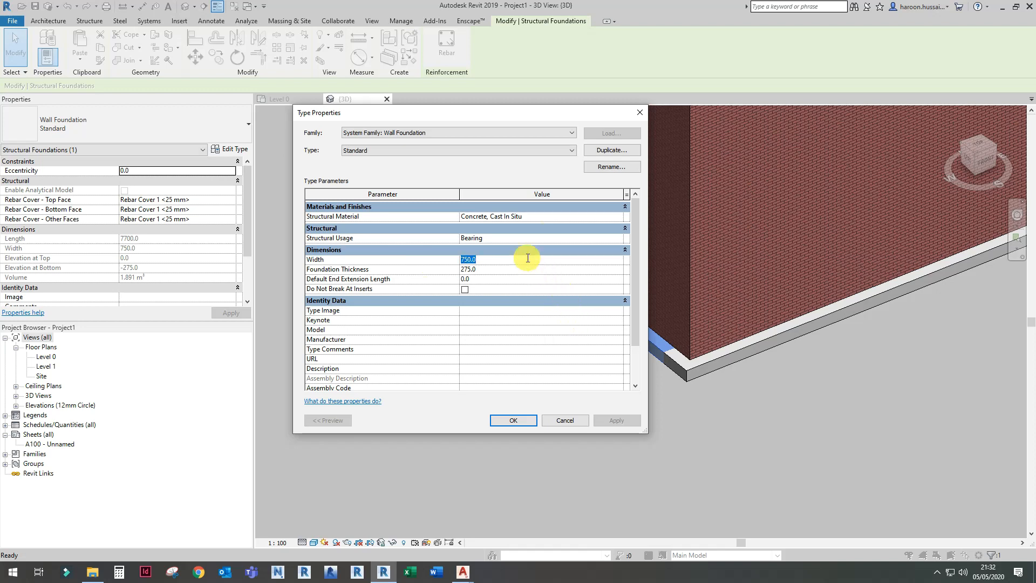
pyautogui.write('600')
pyautogui.click(528, 272)
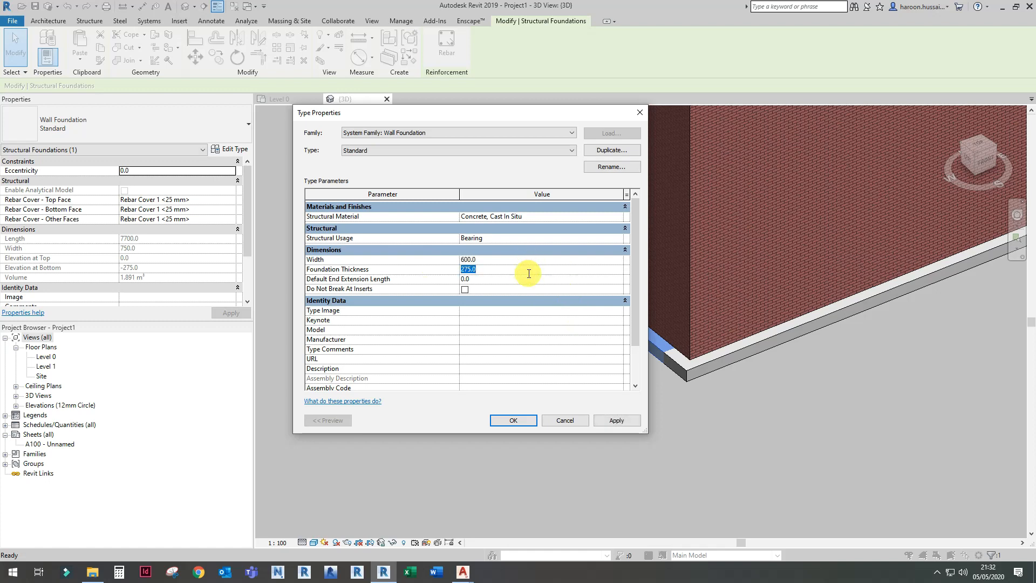
pyautogui.write('600')
pyautogui.click(619, 419)
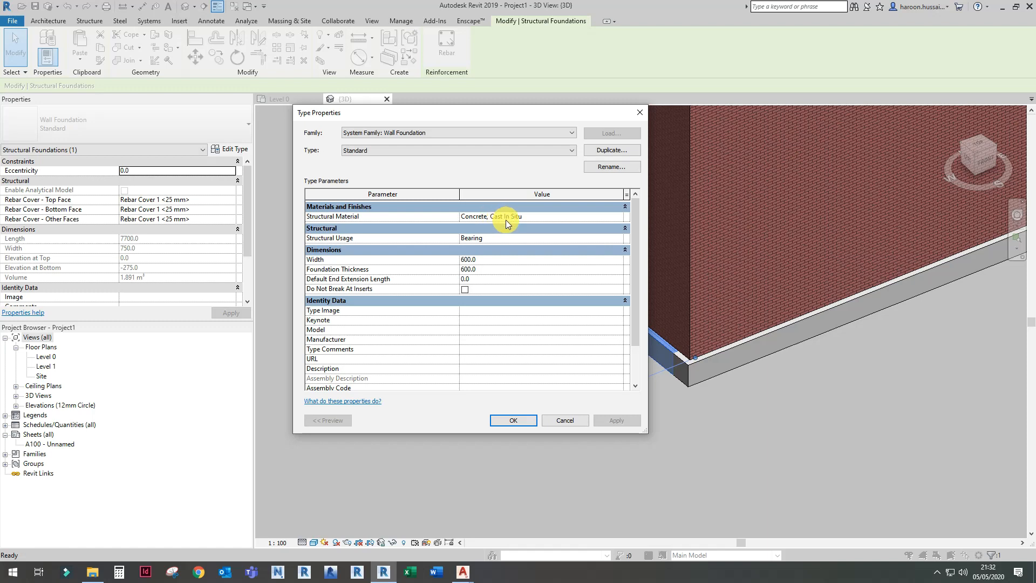
pyautogui.click(512, 420)
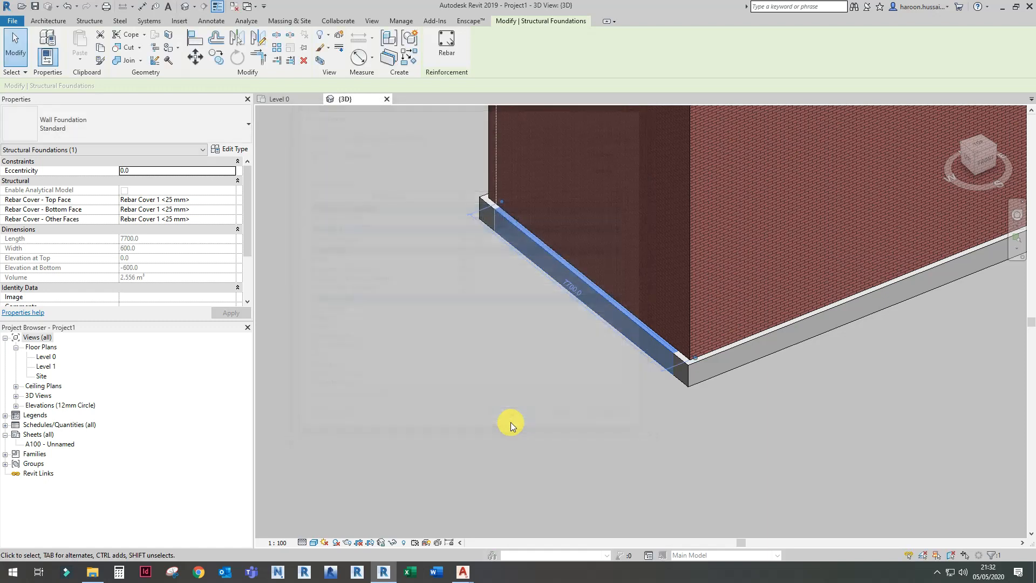
pyautogui.scroll(-3, 519, 391)
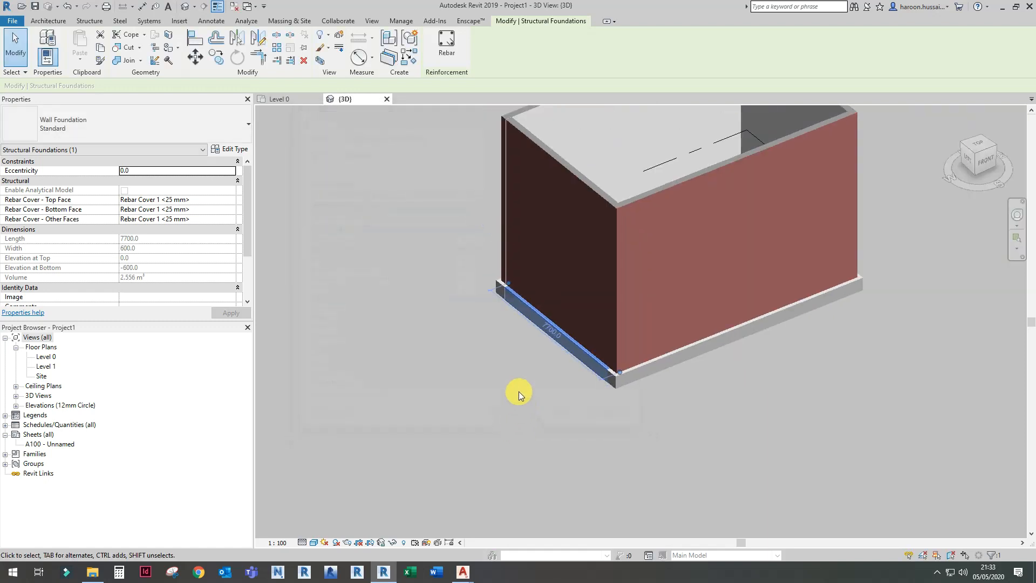
pyautogui.moveTo(571, 386); pyautogui.dragTo(528, 417, button='middle')
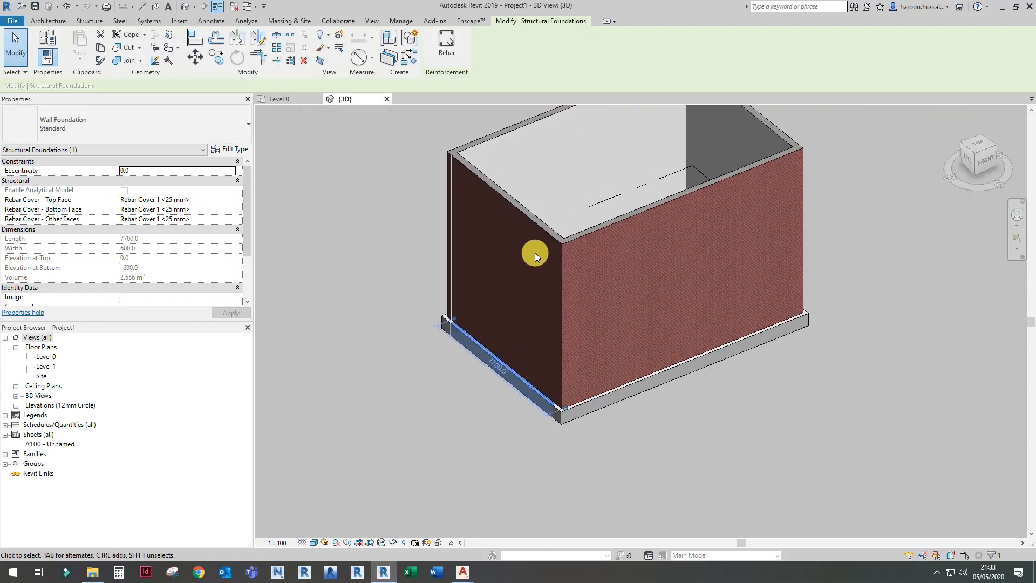
pyautogui.click(465, 393)
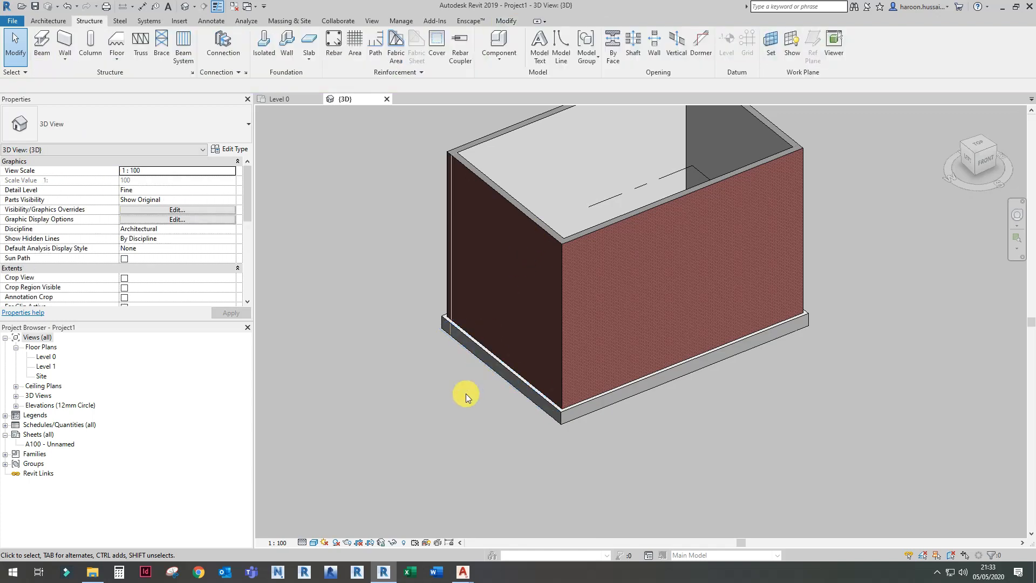
# Set the Fiberglass Batt thermal/air layer to 100 mm thick in the exterior wall type's structure
pyautogui.click(532, 218)
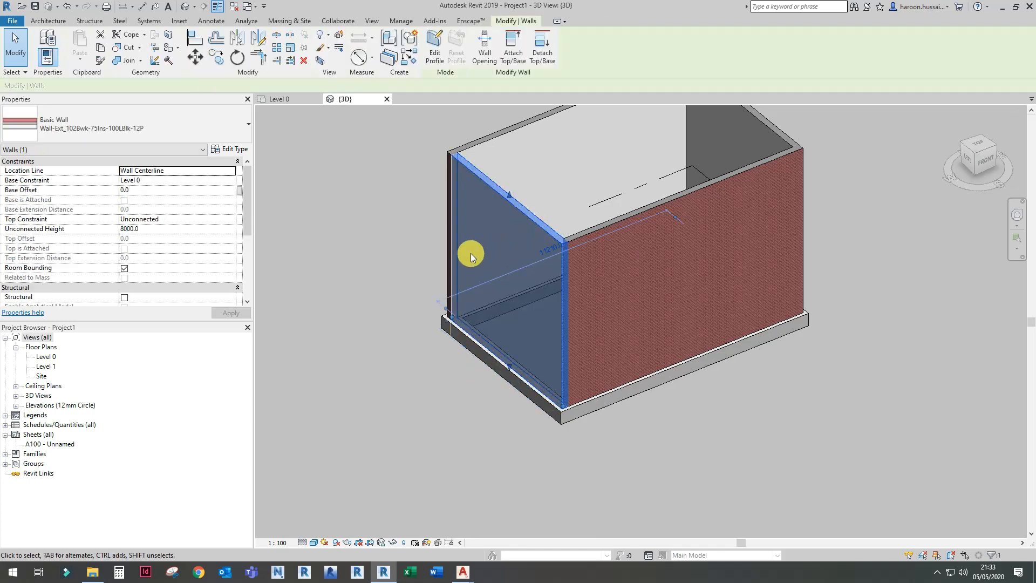
pyautogui.click(237, 152)
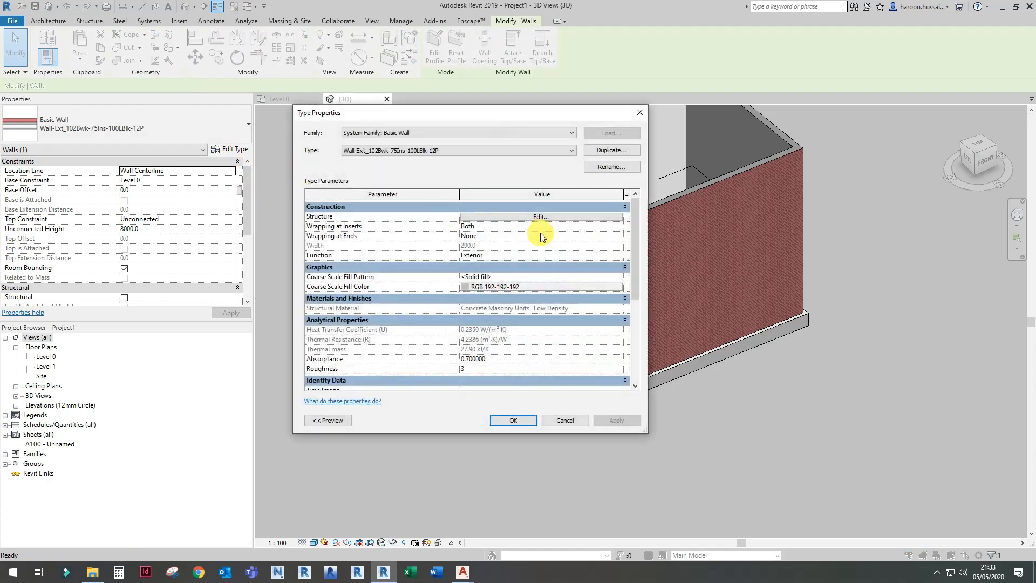
pyautogui.click(558, 218)
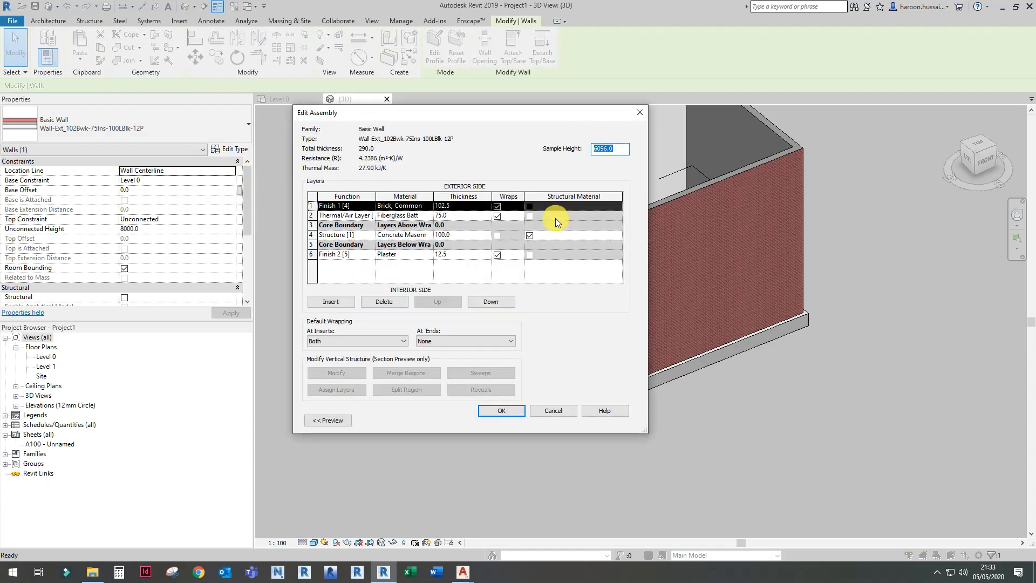
pyautogui.click(464, 215)
pyautogui.write('100')
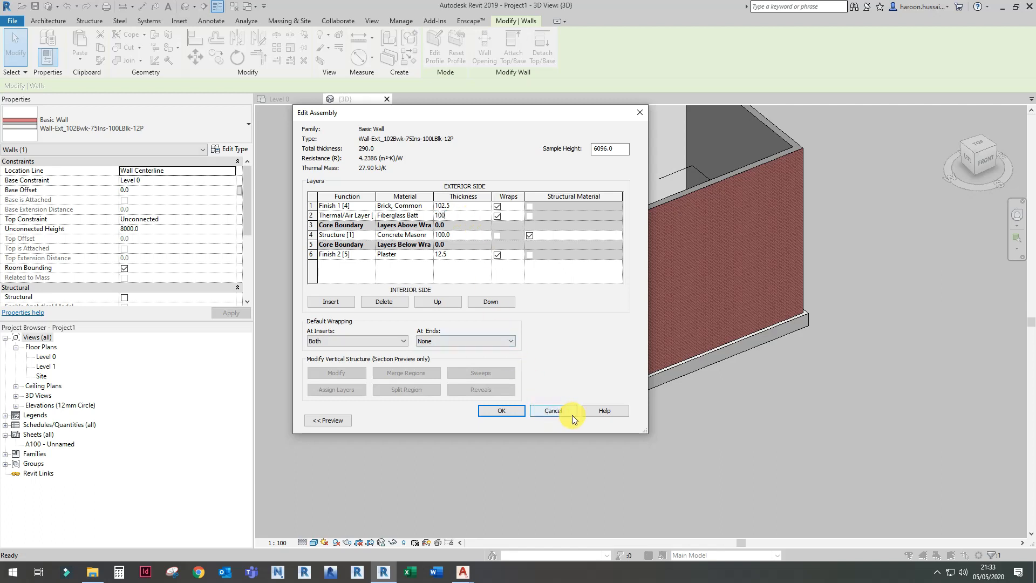
pyautogui.click(489, 412)
pyautogui.click(498, 417)
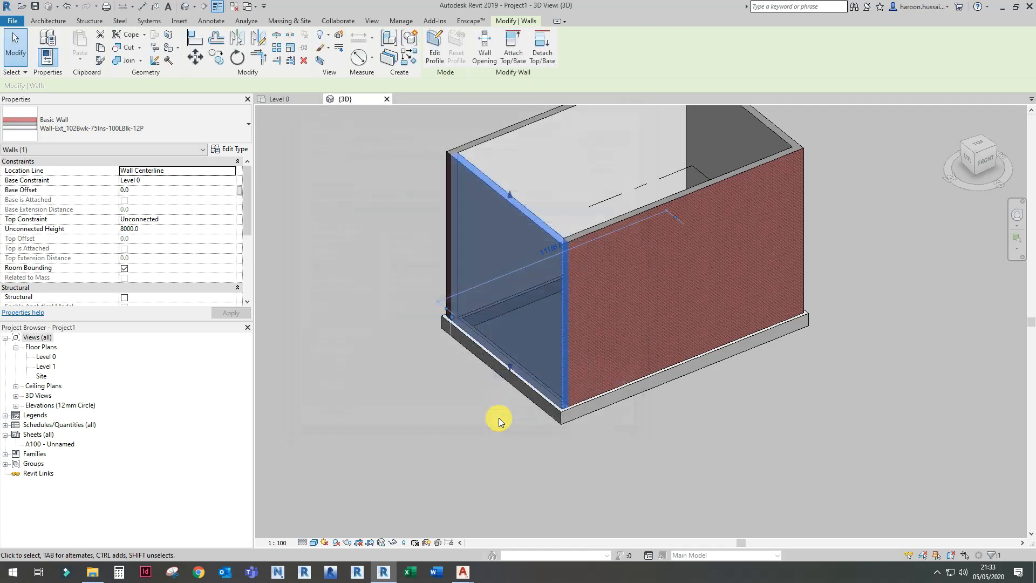
pyautogui.click(474, 429)
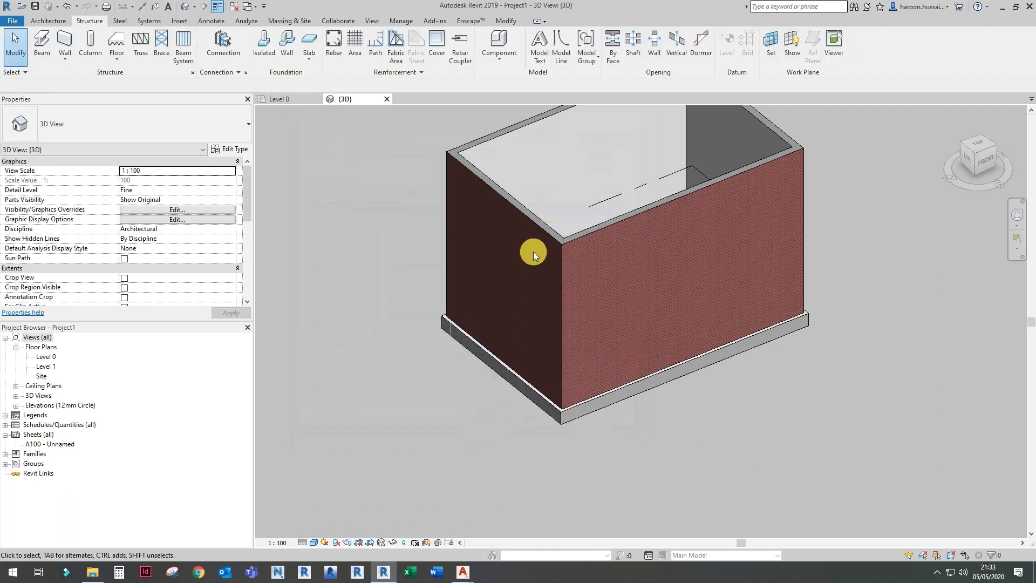
# On the Level 0 plan, create a short horizontal building section across the west wall, looking north
pyautogui.doubleClick(46, 356)
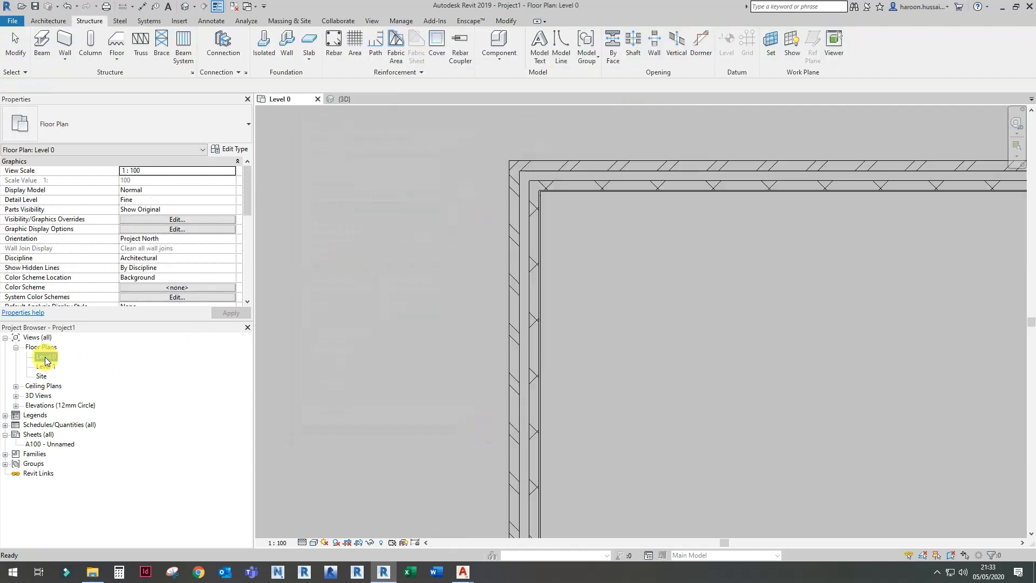
pyautogui.scroll(-4, 468, 345)
pyautogui.moveTo(555, 376); pyautogui.dragTo(556, 313, button='middle')
pyautogui.scroll(3, 527, 275)
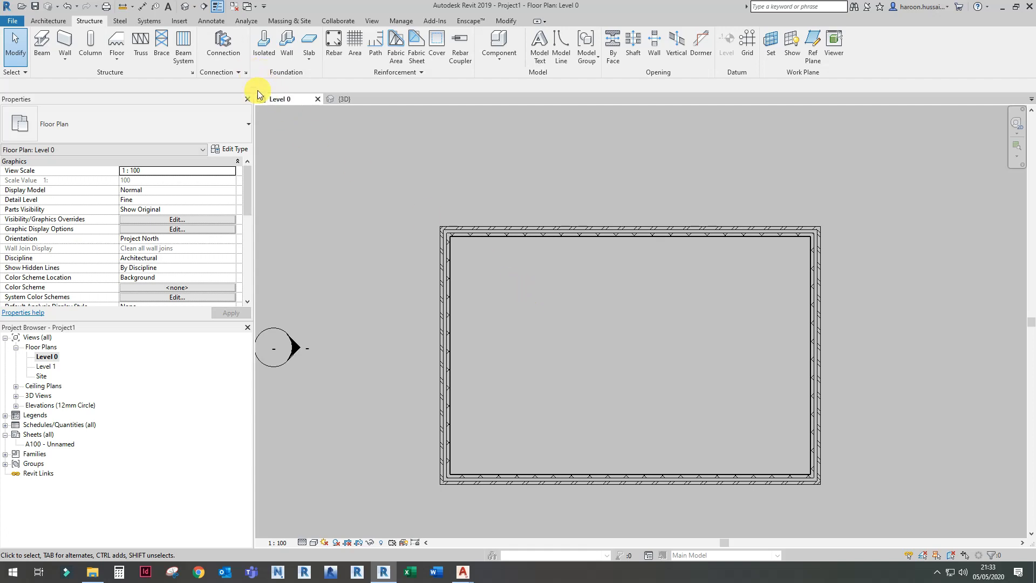
pyautogui.click(203, 8)
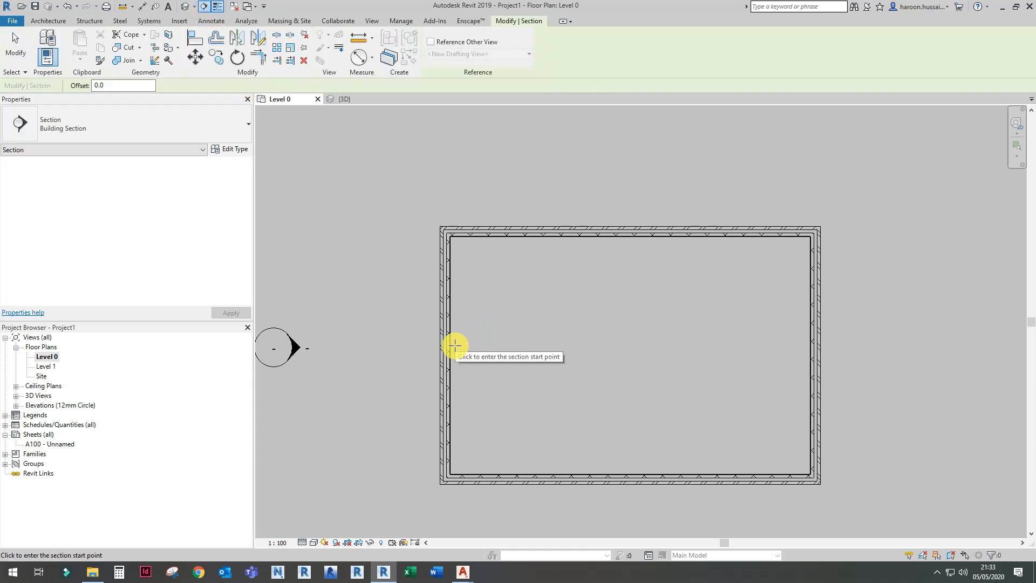
pyautogui.click(408, 339)
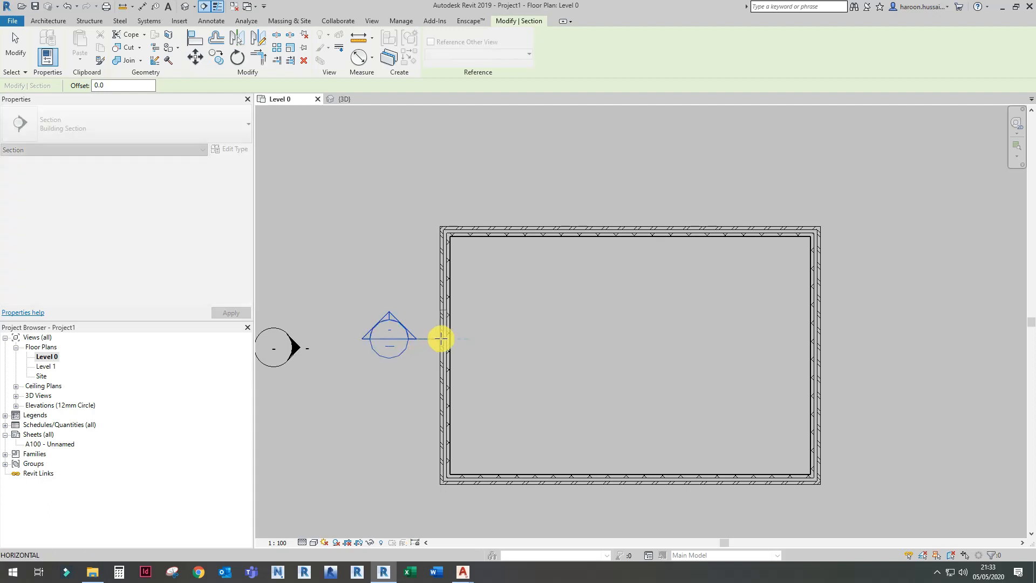
pyautogui.click(482, 338)
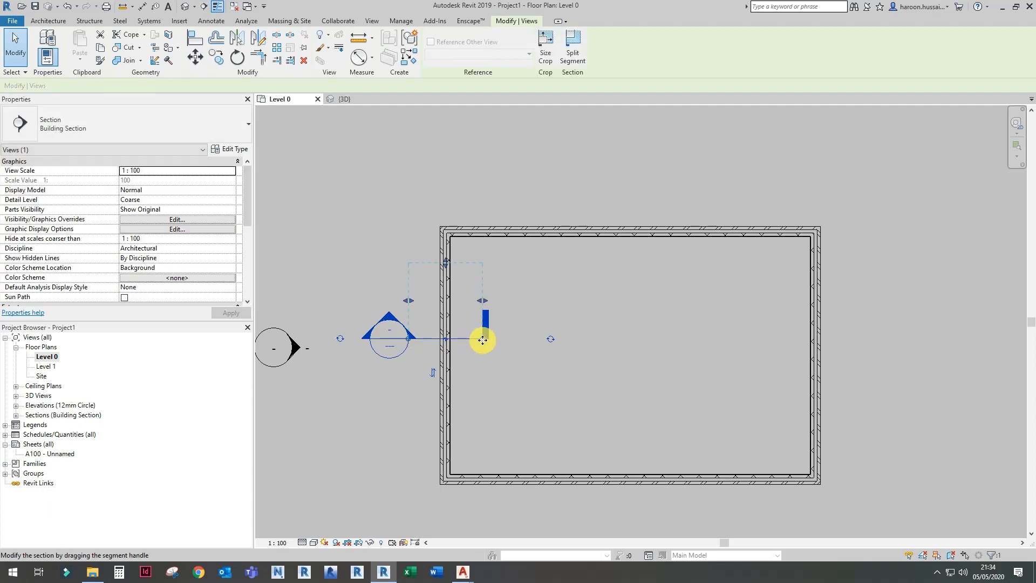
pyautogui.click(483, 364)
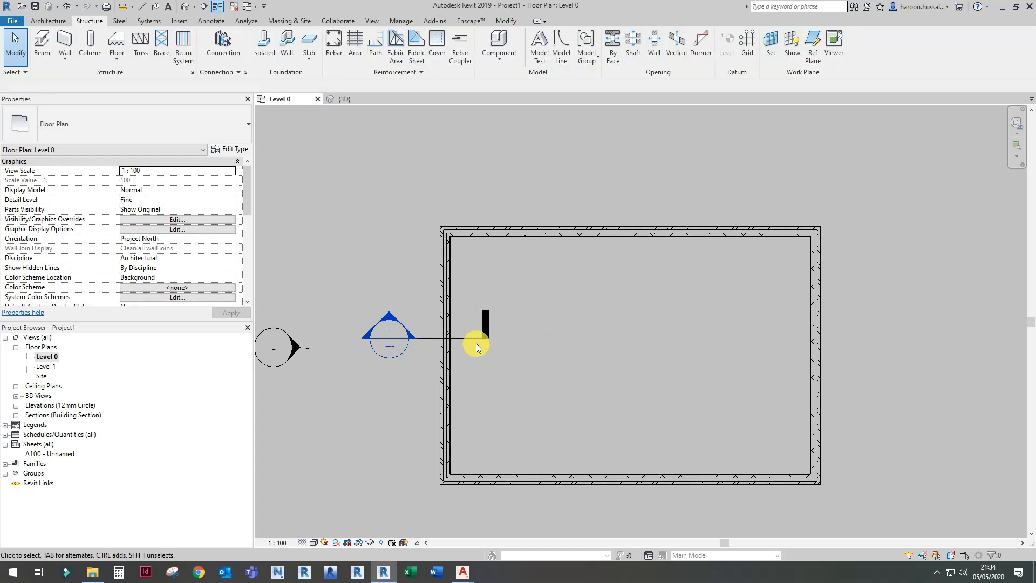
pyautogui.click(474, 341)
pyautogui.press('Escape')
# Open the new Section 1 view and bring the foundation at the wall's base into close view
pyautogui.click(16, 415)
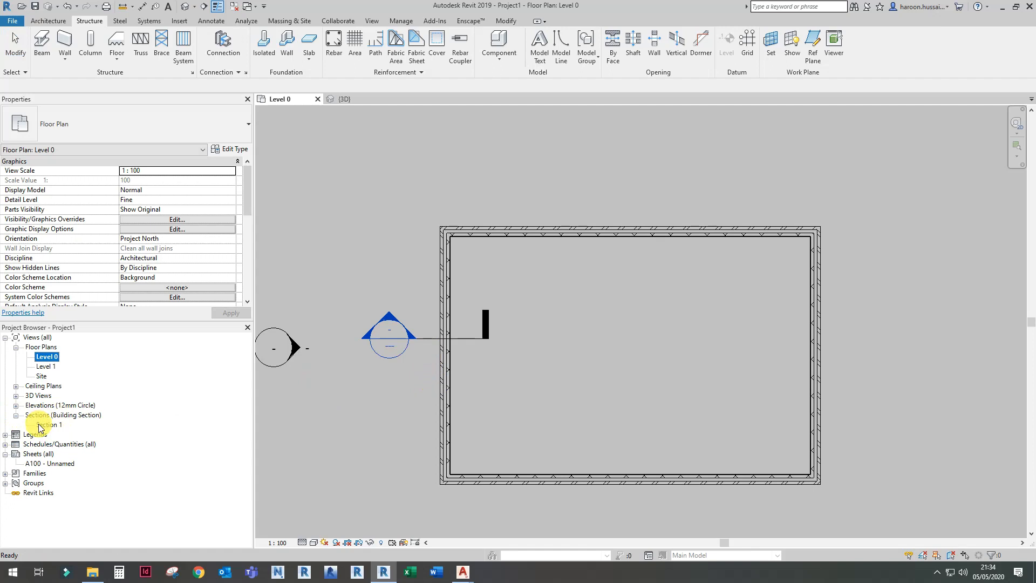
pyautogui.doubleClick(387, 341)
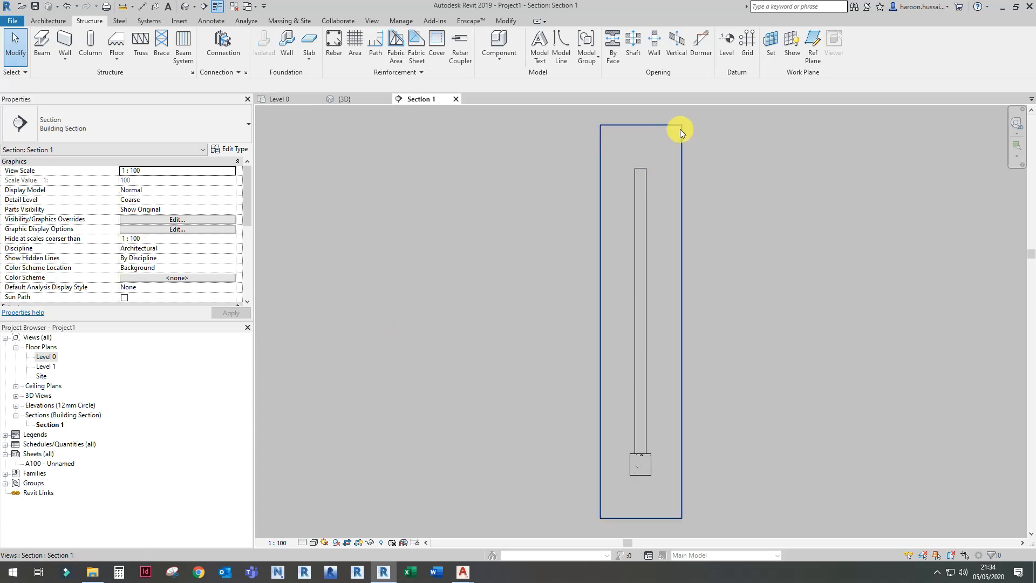
pyautogui.scroll(6, 661, 468)
pyautogui.moveTo(662, 469); pyautogui.dragTo(646, 391, button='middle')
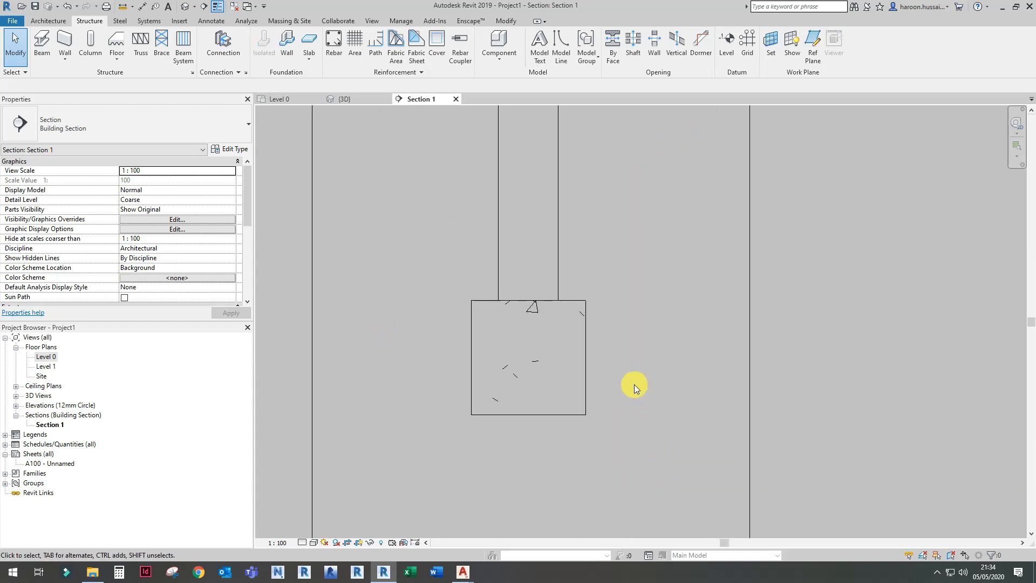
# Set the Section 1 view scale to 1:50 and hide its crop region
pyautogui.click(273, 543)
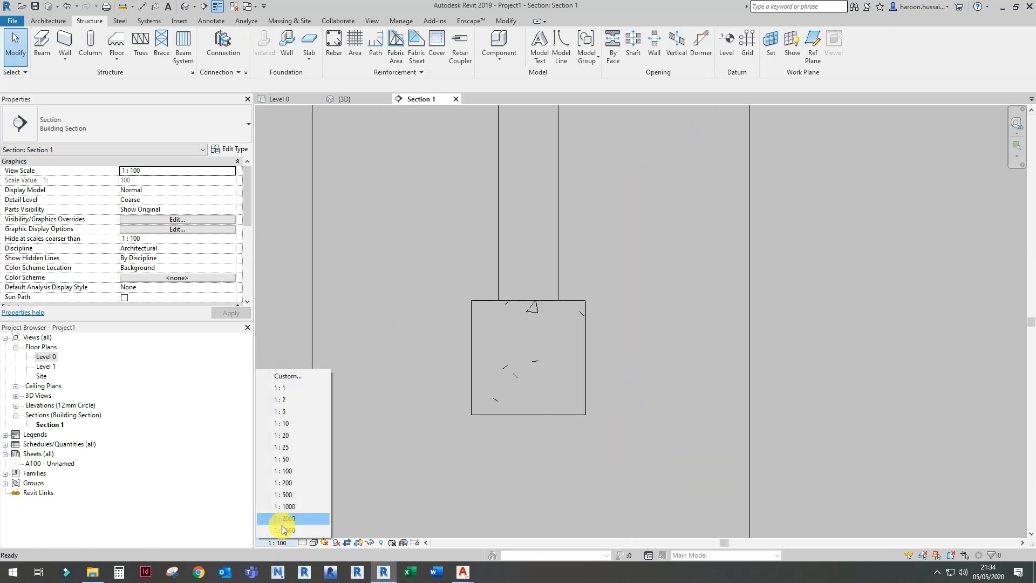
pyautogui.click(312, 421)
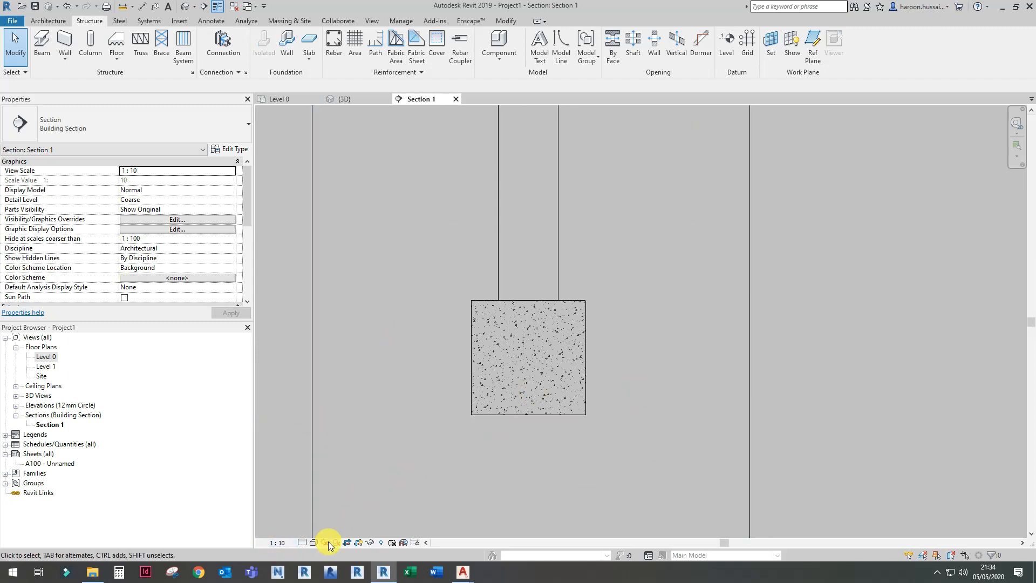
pyautogui.click(303, 544)
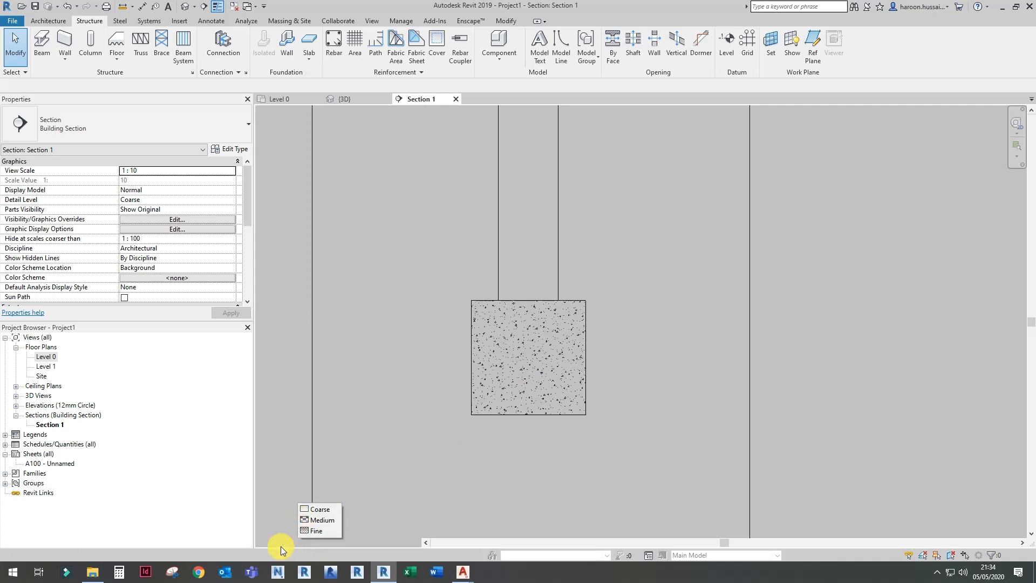
pyautogui.click(280, 545)
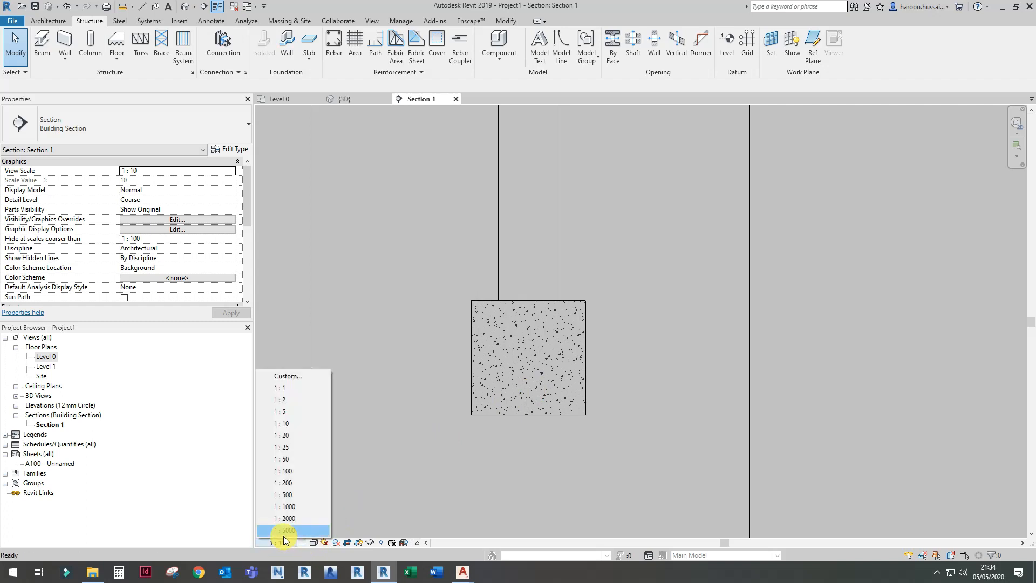
pyautogui.click(304, 456)
pyautogui.scroll(-2, 449, 455)
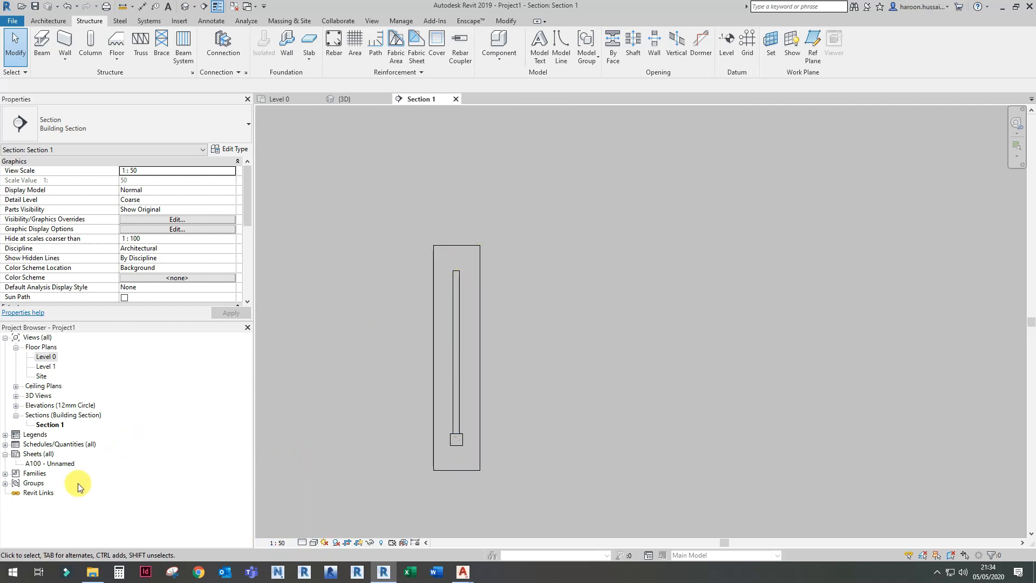
pyautogui.scroll(2, 490, 451)
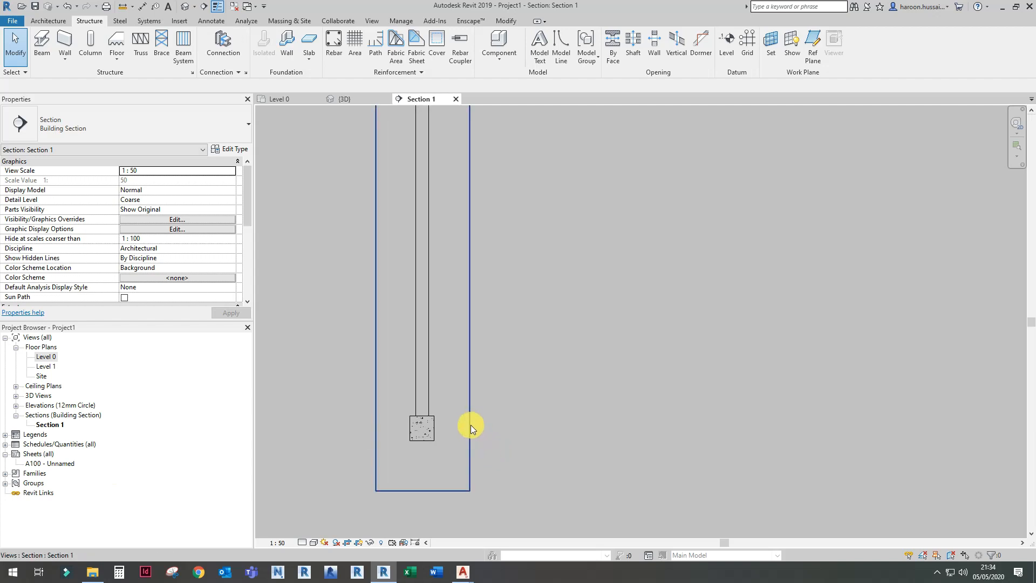
pyautogui.click(358, 542)
pyautogui.scroll(1, 391, 472)
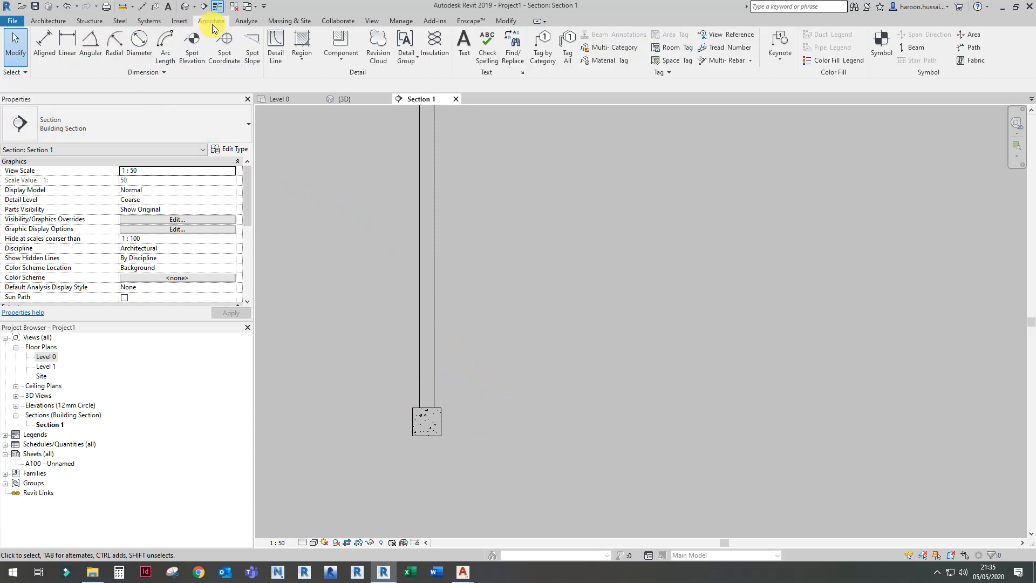
# Create a rectangular callout around the foundation and wall base in Section 1
pyautogui.click(372, 22)
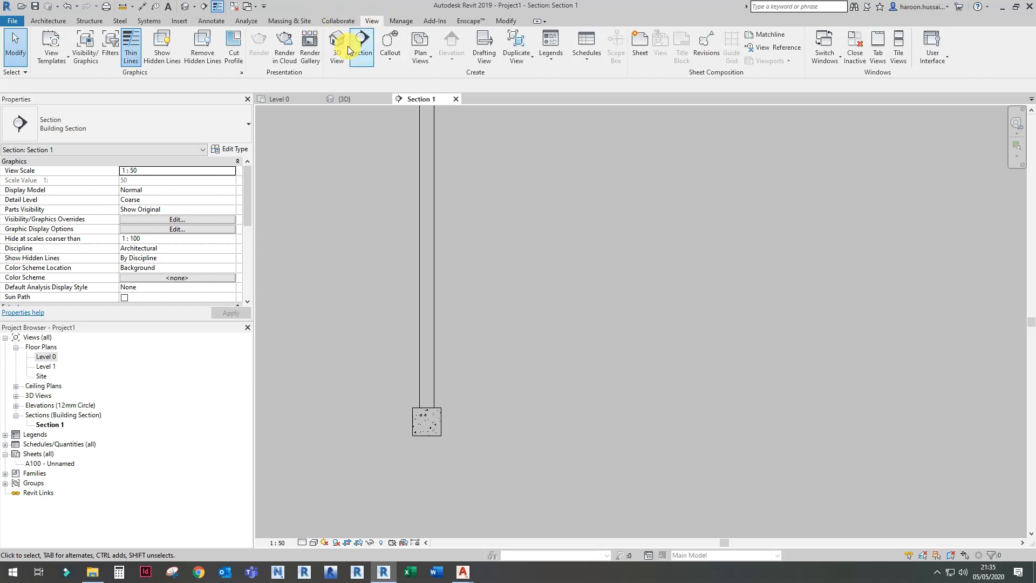
pyautogui.click(386, 48)
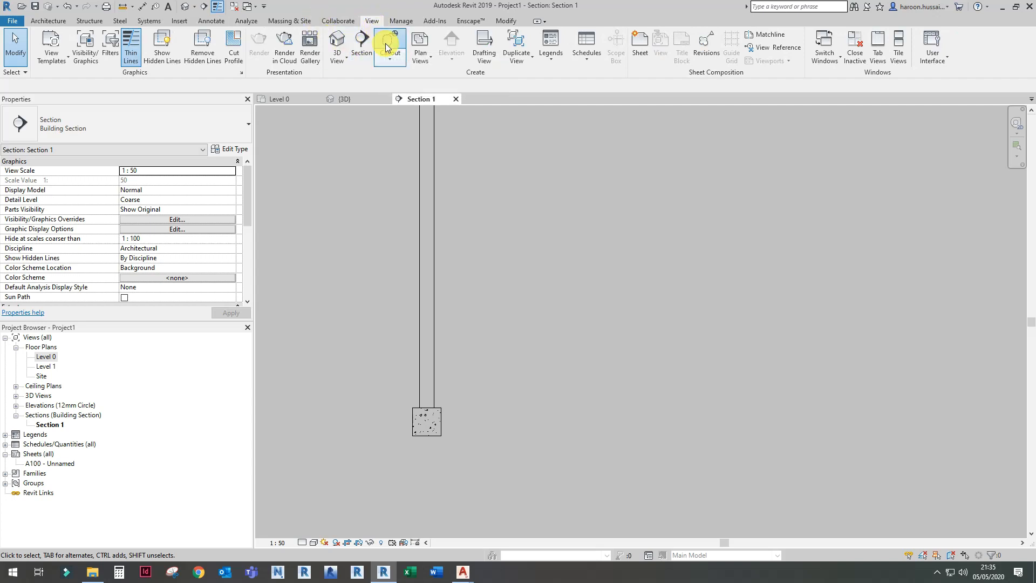
pyautogui.click(464, 453)
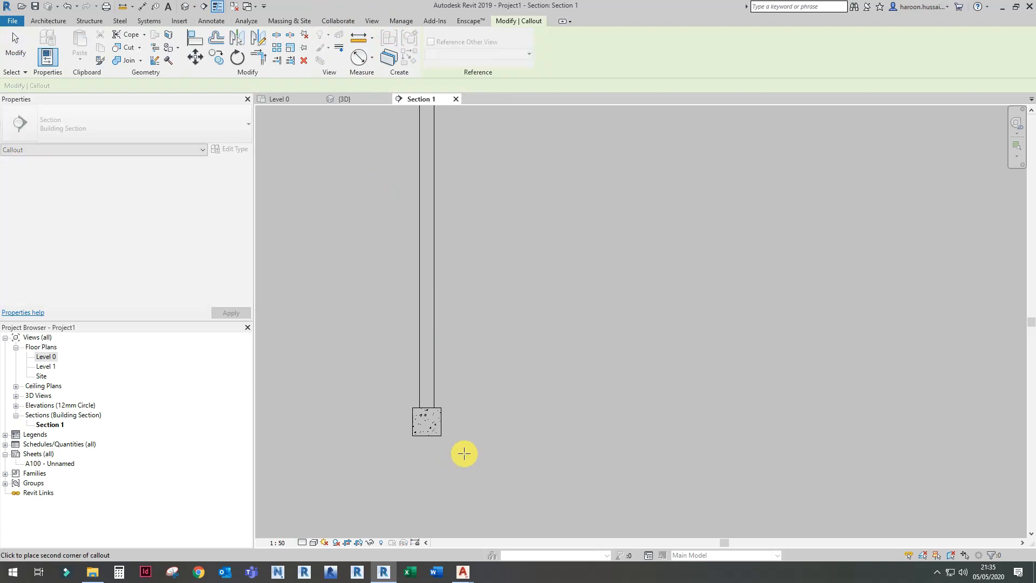
pyautogui.click(390, 374)
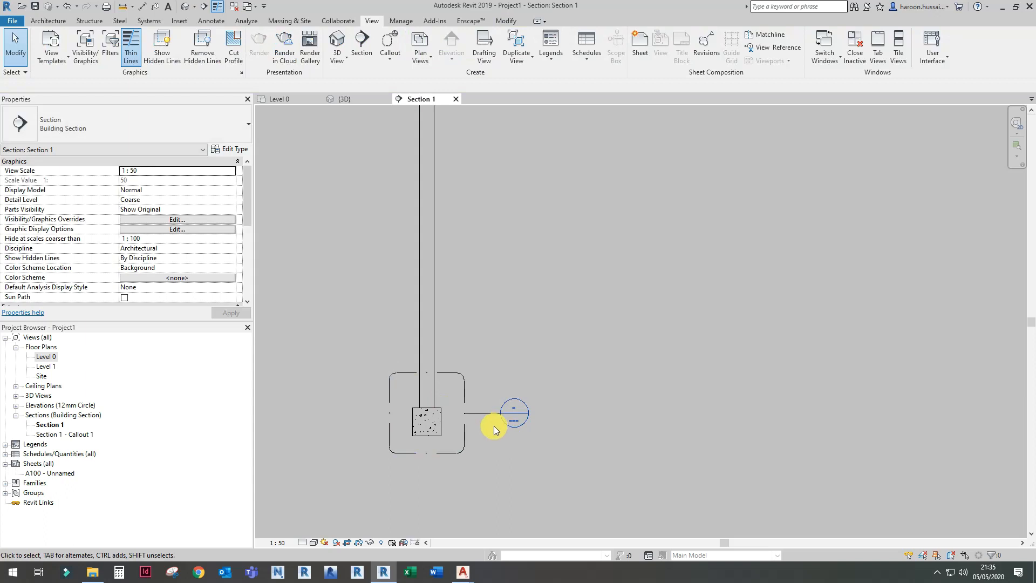
# Adjust the callout boundary by extending its right edge slightly outward and lowering its top edge closer to the foundation
pyautogui.click(464, 431)
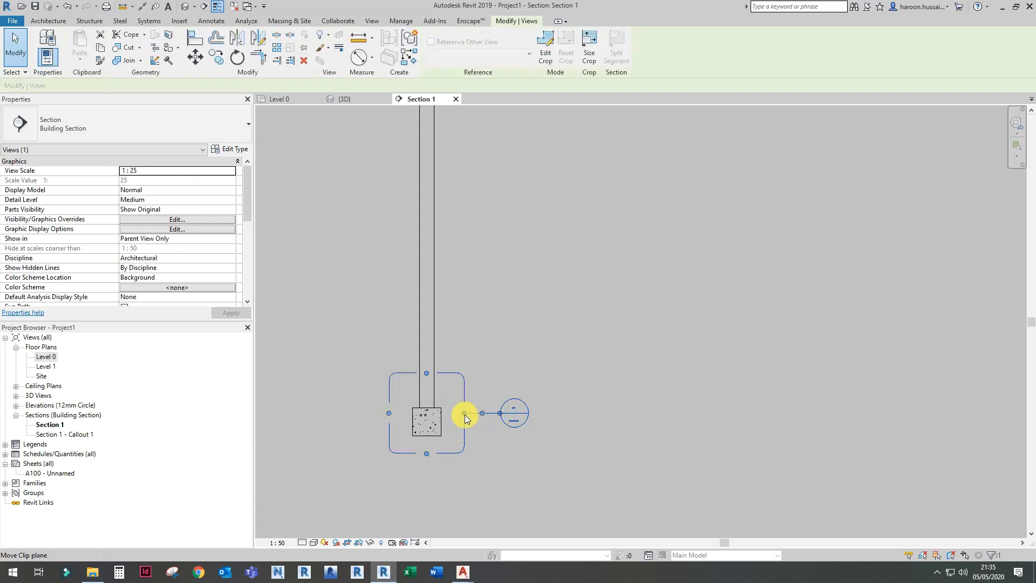
pyautogui.click(496, 357)
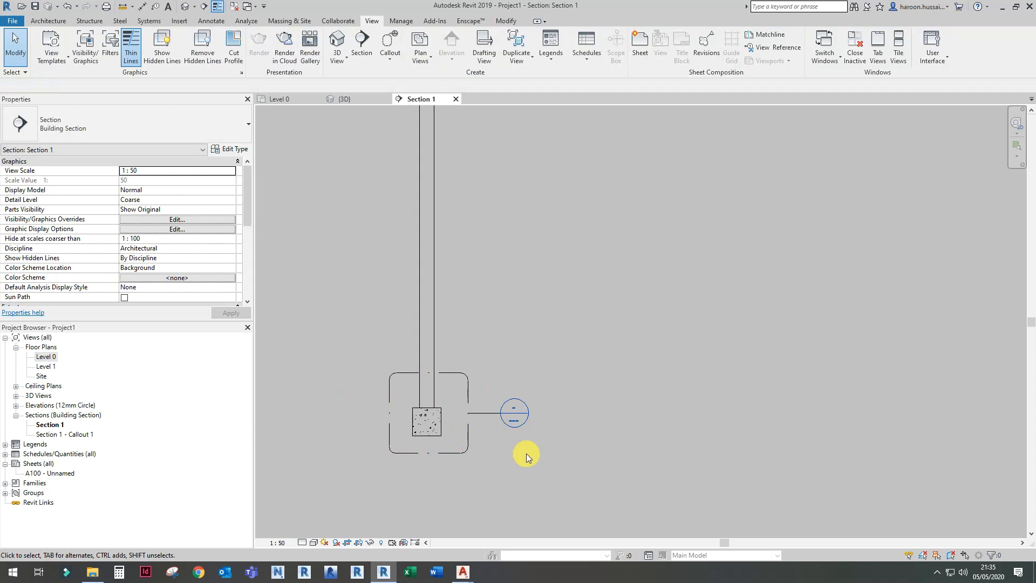
pyautogui.click(76, 434)
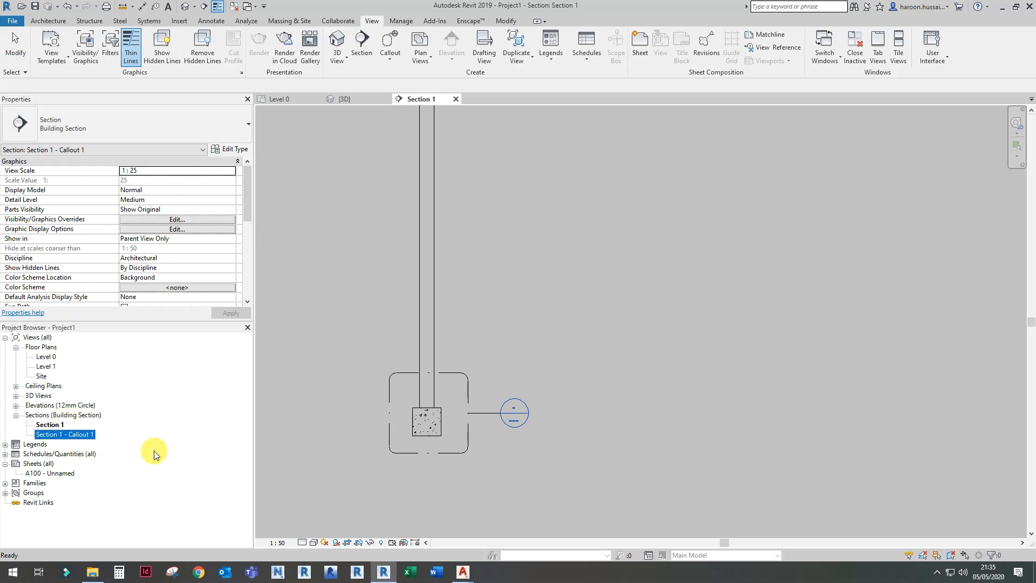
pyautogui.click(418, 372)
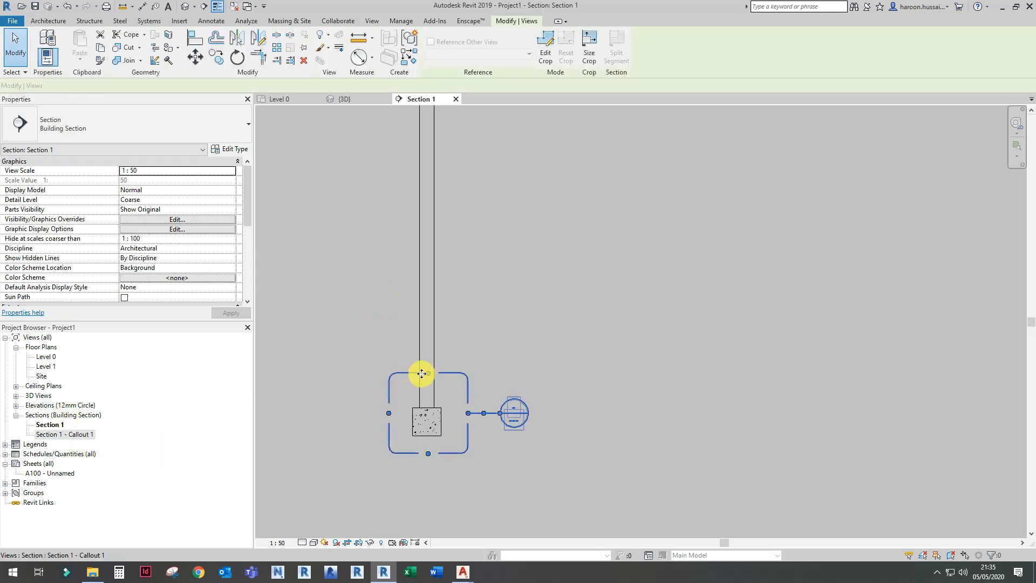
pyautogui.moveTo(428, 372); pyautogui.dragTo(428, 381)
pyautogui.click(399, 341)
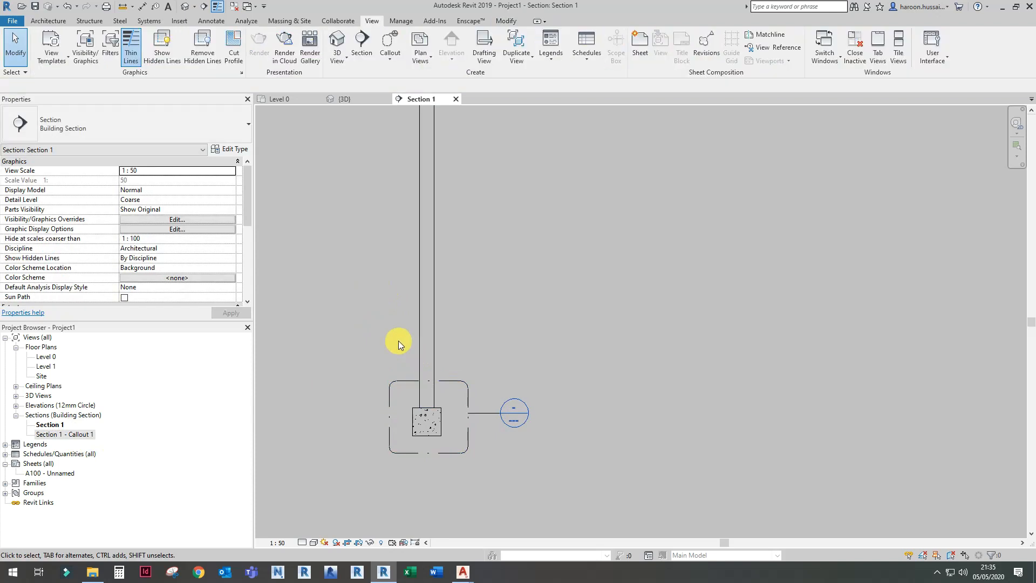
# Open the foundation callout view and set its scale to 1:10
pyautogui.doubleClick(517, 415)
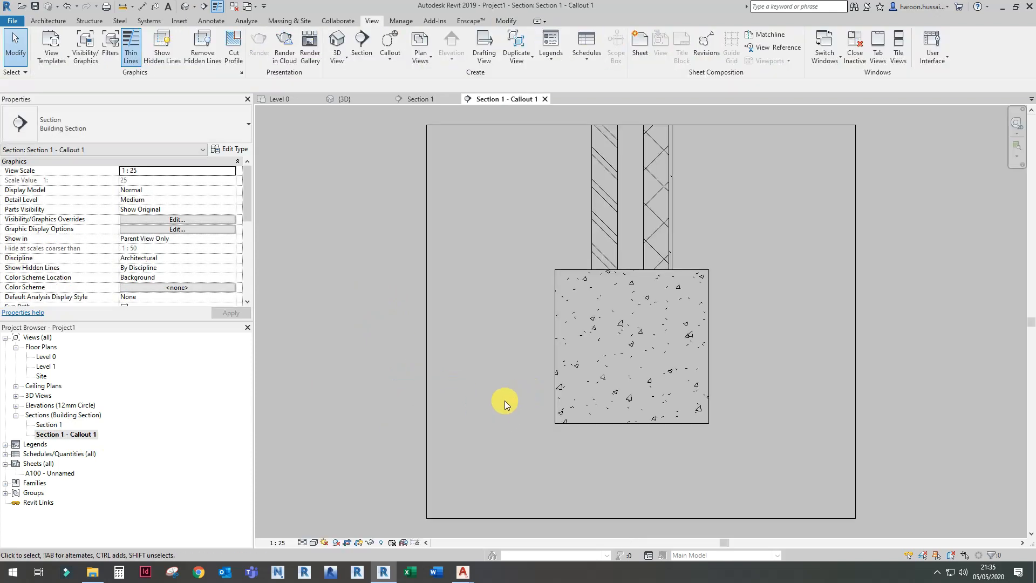
pyautogui.click(279, 542)
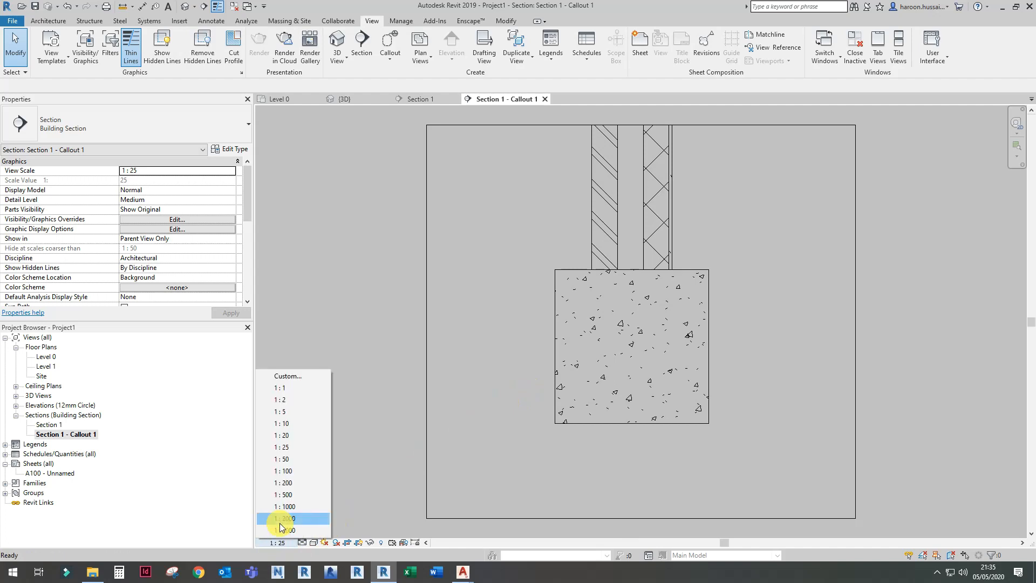
pyautogui.click(295, 428)
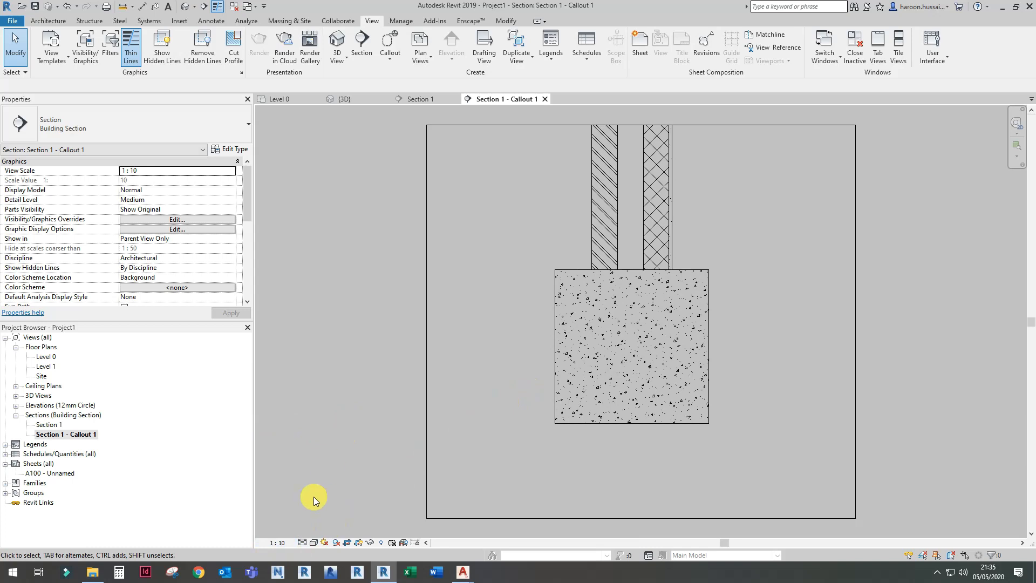
pyautogui.click(284, 543)
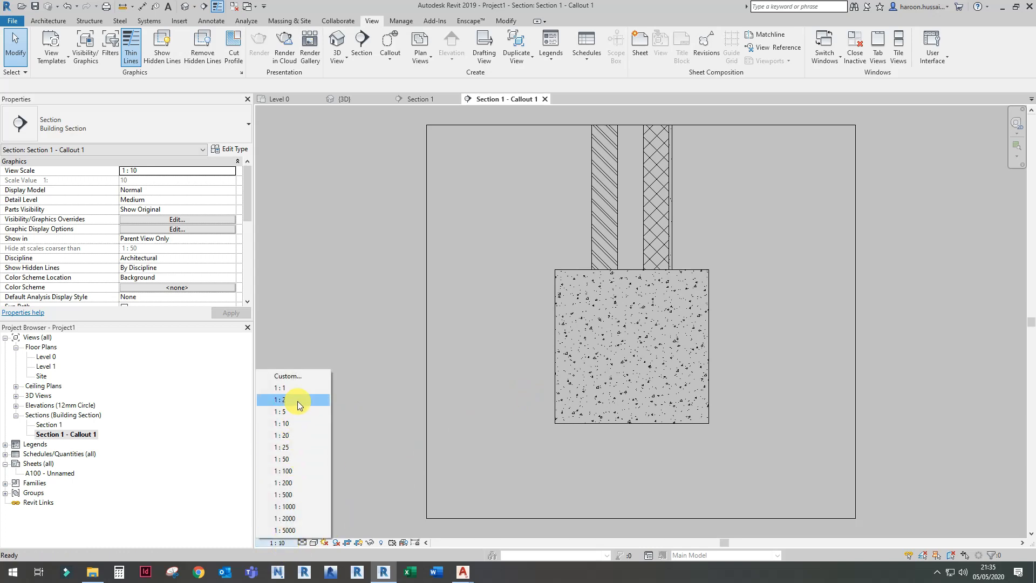
pyautogui.click(355, 479)
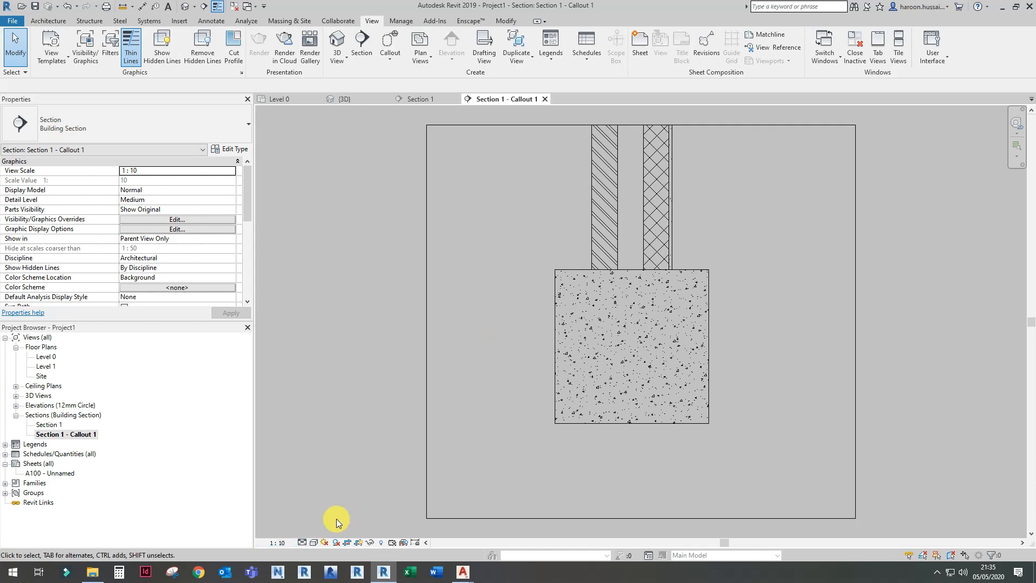
# Try the Coarse and Medium detail levels on the callout view, and set it to Fine
pyautogui.click(302, 542)
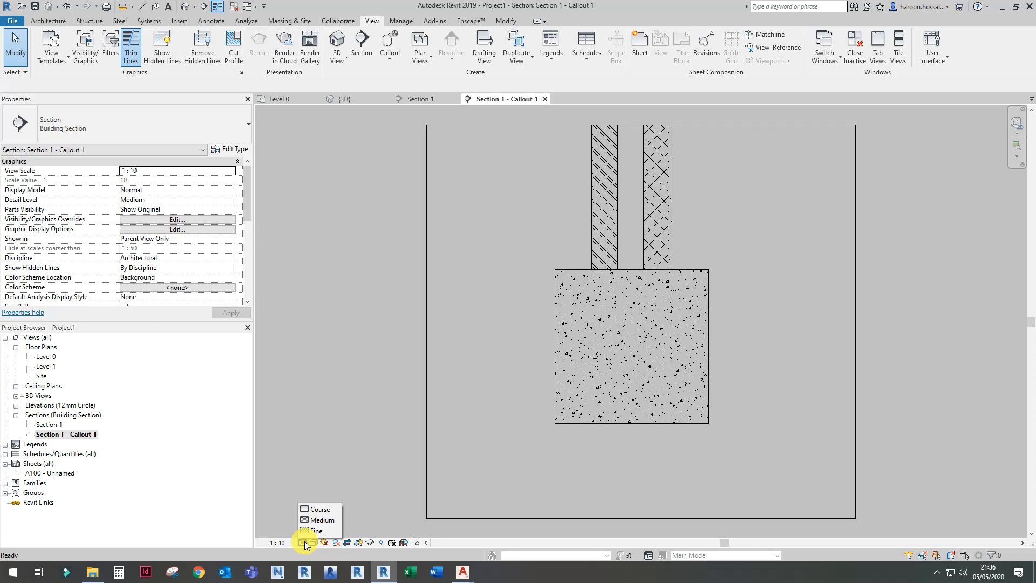
pyautogui.click(317, 510)
pyautogui.click(302, 542)
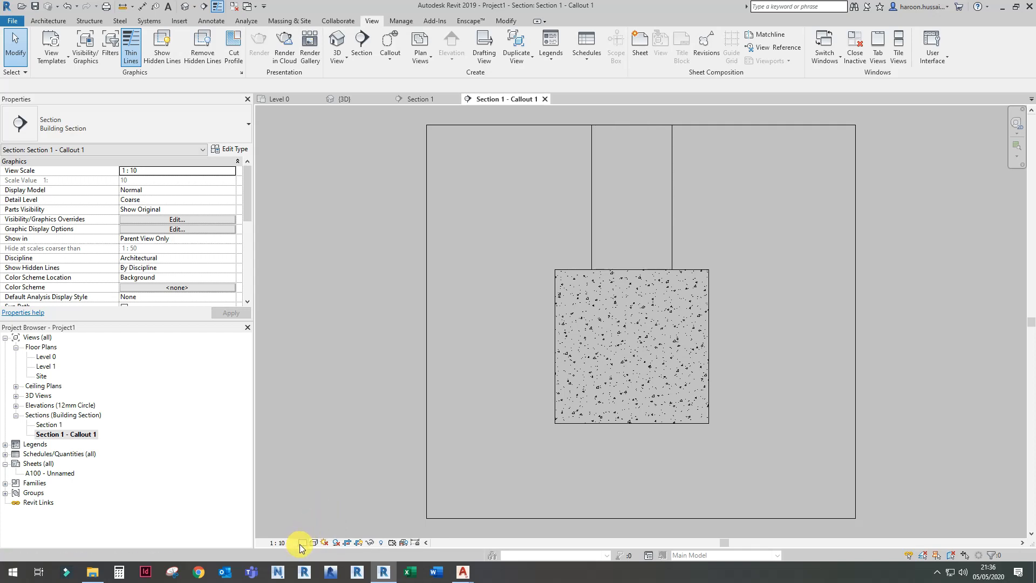
pyautogui.click(318, 520)
pyautogui.click(303, 541)
pyautogui.click(316, 531)
pyautogui.click(303, 542)
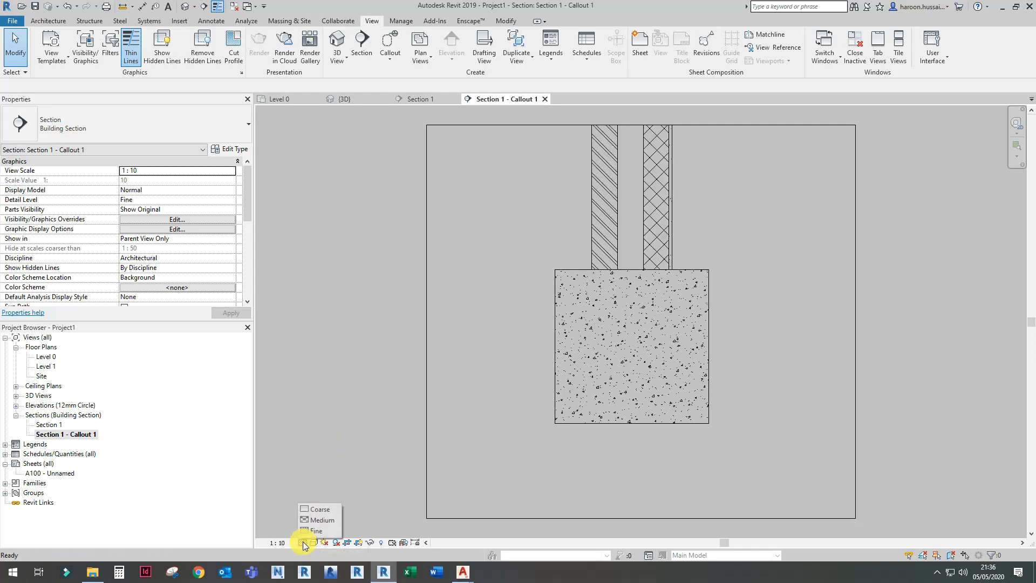
pyautogui.click(350, 429)
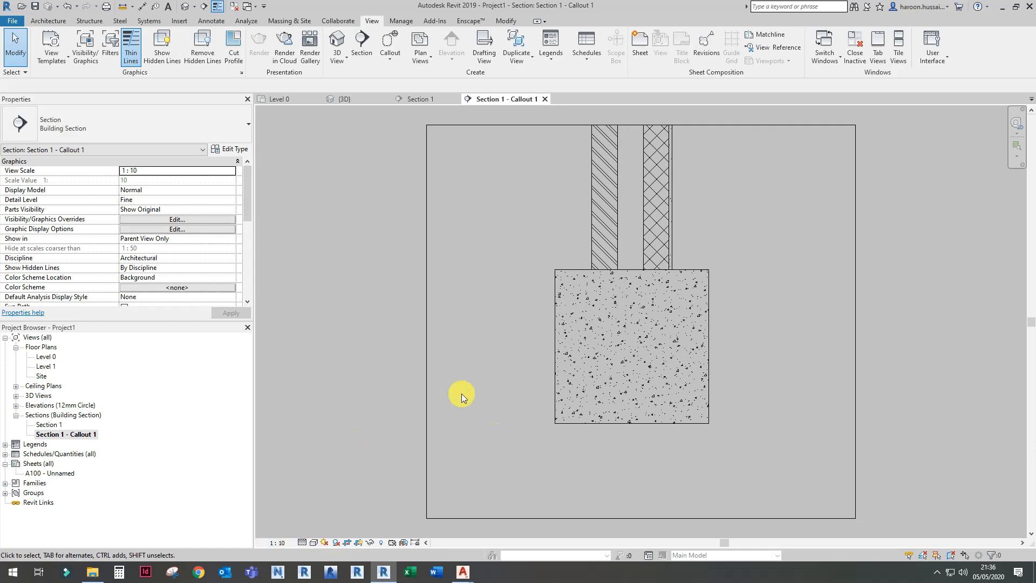
# Close the callout and Section 1 views and open sheet A100 - Unnamed
pyautogui.click(544, 99)
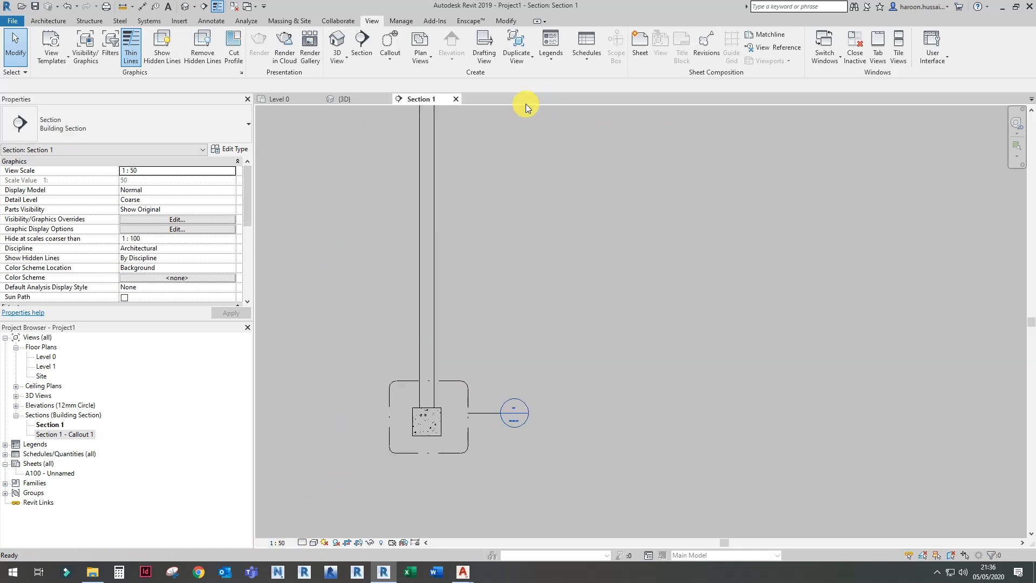
pyautogui.click(456, 99)
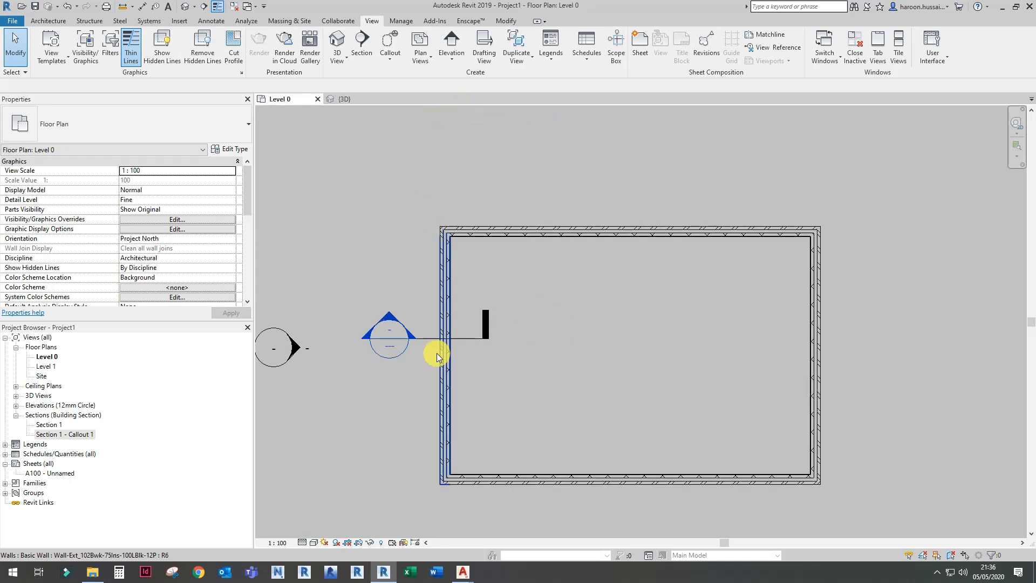
pyautogui.click(59, 473)
pyautogui.doubleClick(59, 473)
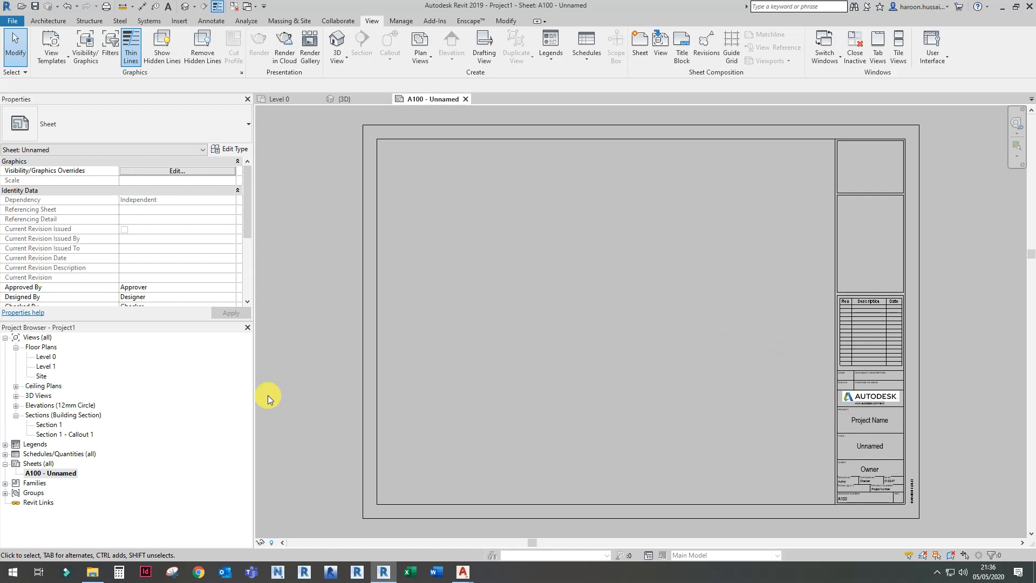
# Place the Level 0 floor plan in the upper-left area of sheet A100
pyautogui.click(45, 357)
pyautogui.moveTo(46, 360); pyautogui.dragTo(572, 290)
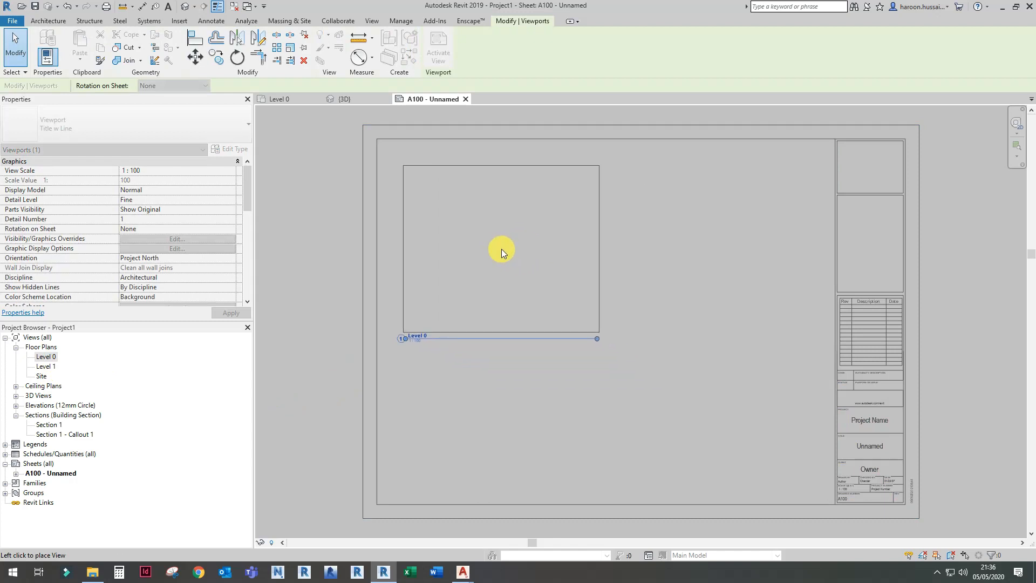
pyautogui.click(501, 248)
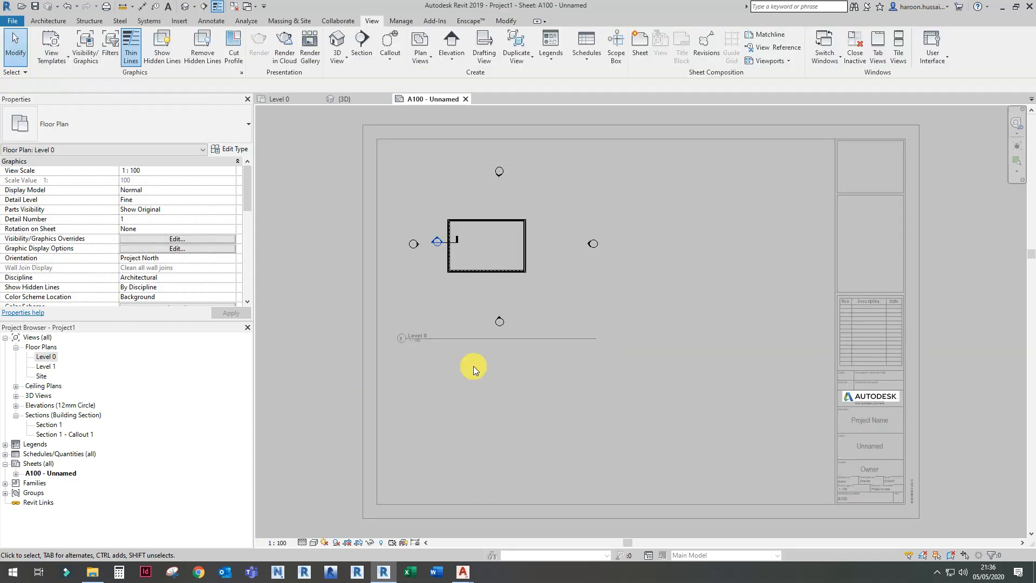
pyautogui.click(276, 543)
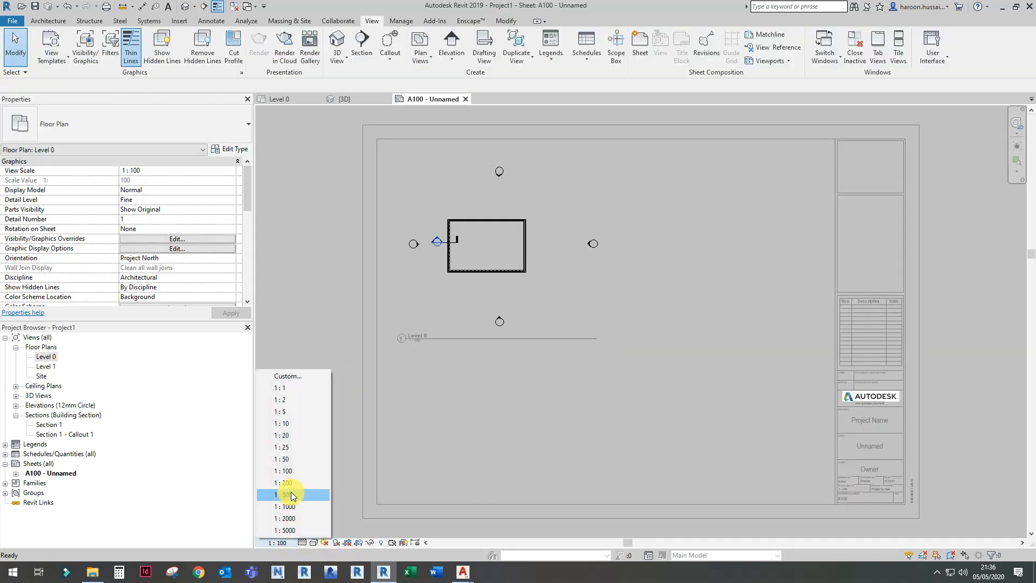
pyautogui.click(393, 409)
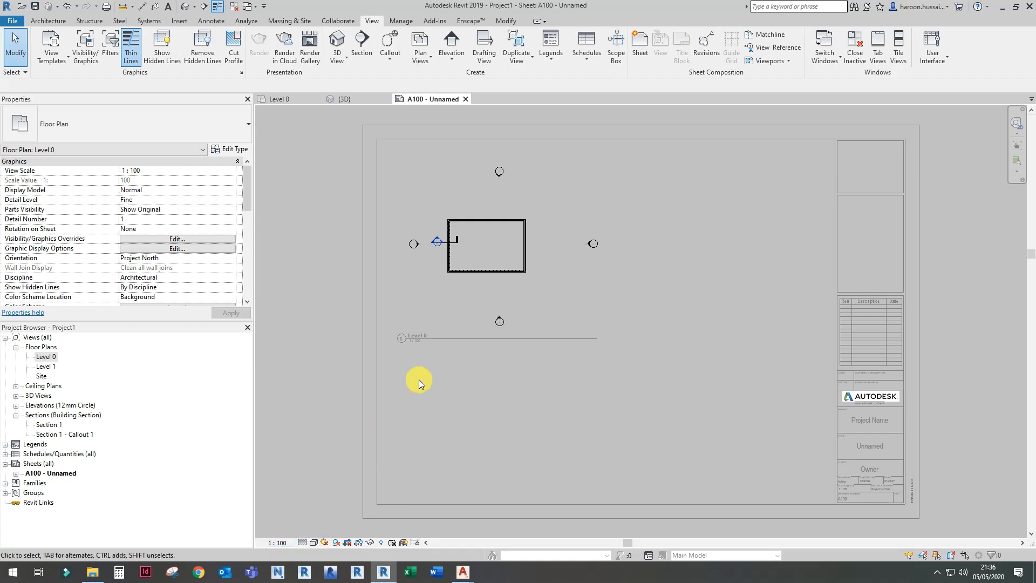
# Move the Level 0 viewport title up closer to the plan and shorten its title line to the text's length
pyautogui.click(412, 341)
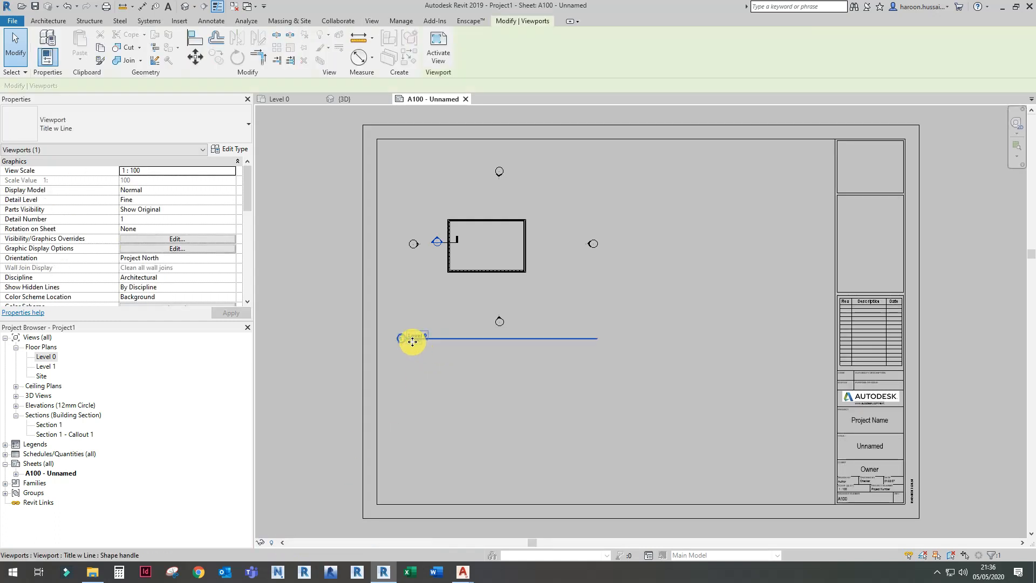
pyautogui.moveTo(412, 342); pyautogui.dragTo(416, 297)
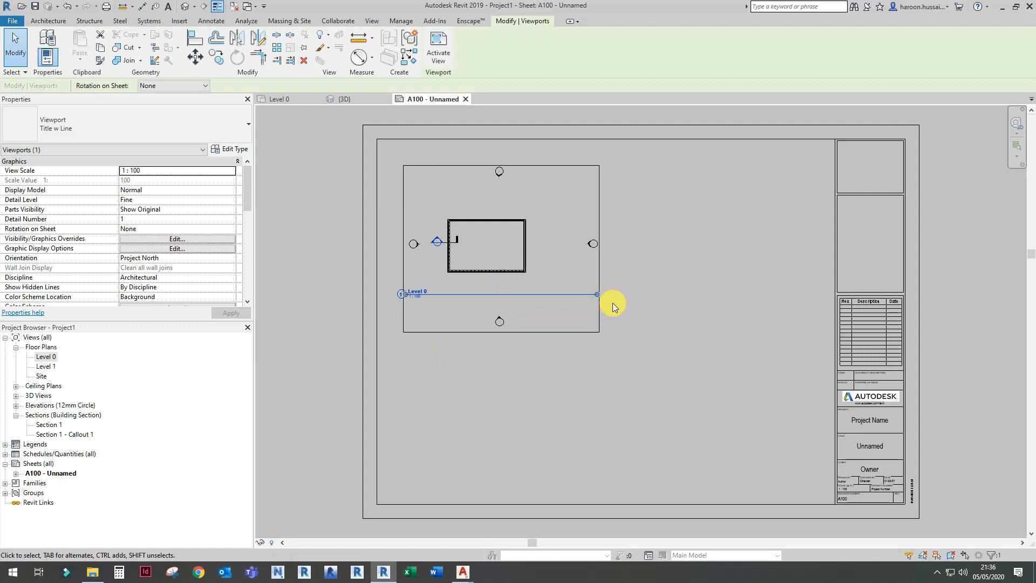
pyautogui.moveTo(596, 295); pyautogui.dragTo(435, 301)
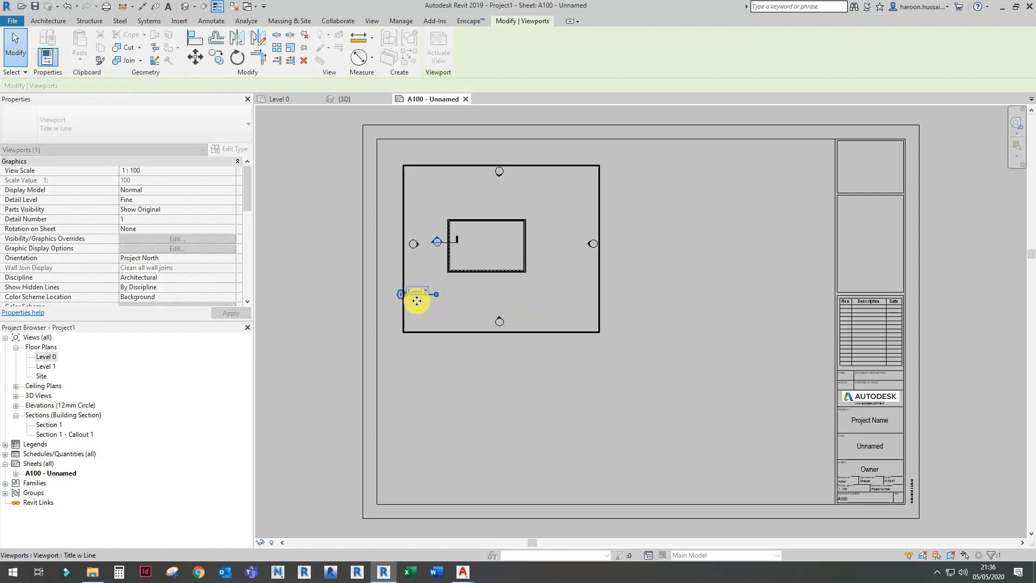
# Shift the Level 0 viewport title sideways so it sits directly beneath the building outline
pyautogui.click(431, 372)
pyautogui.click(418, 295)
pyautogui.moveTo(418, 295); pyautogui.dragTo(468, 296)
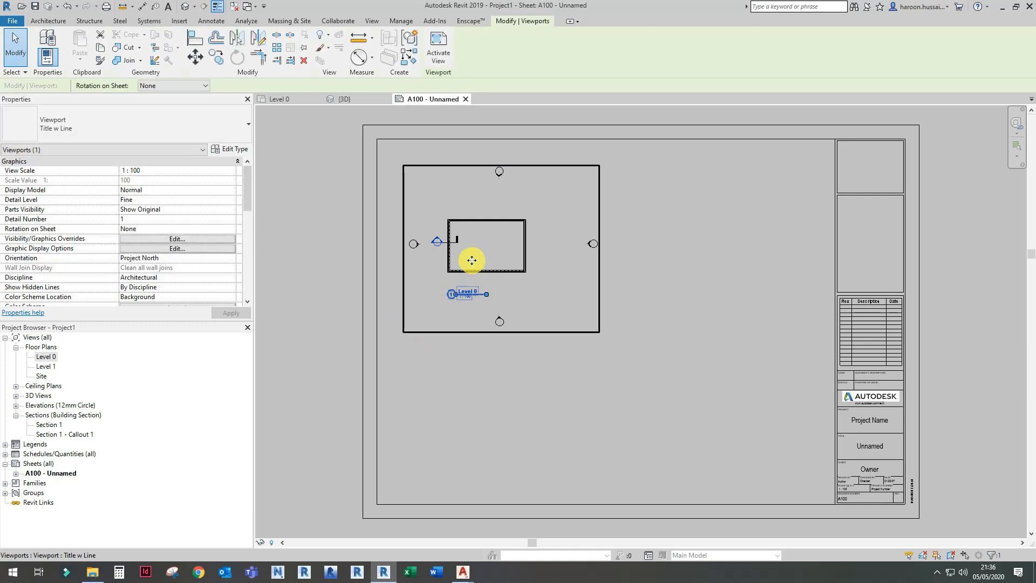
# Place the Section 1 view on sheet A100, to the right of the Level 0 plan
pyautogui.click(54, 426)
pyautogui.moveTo(56, 429); pyautogui.dragTo(687, 335)
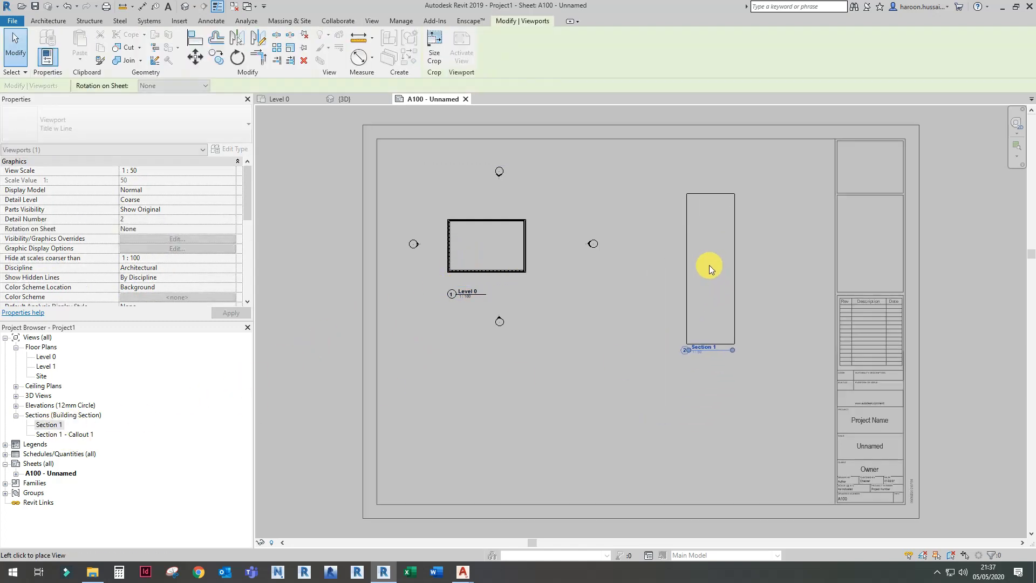
pyautogui.click(694, 253)
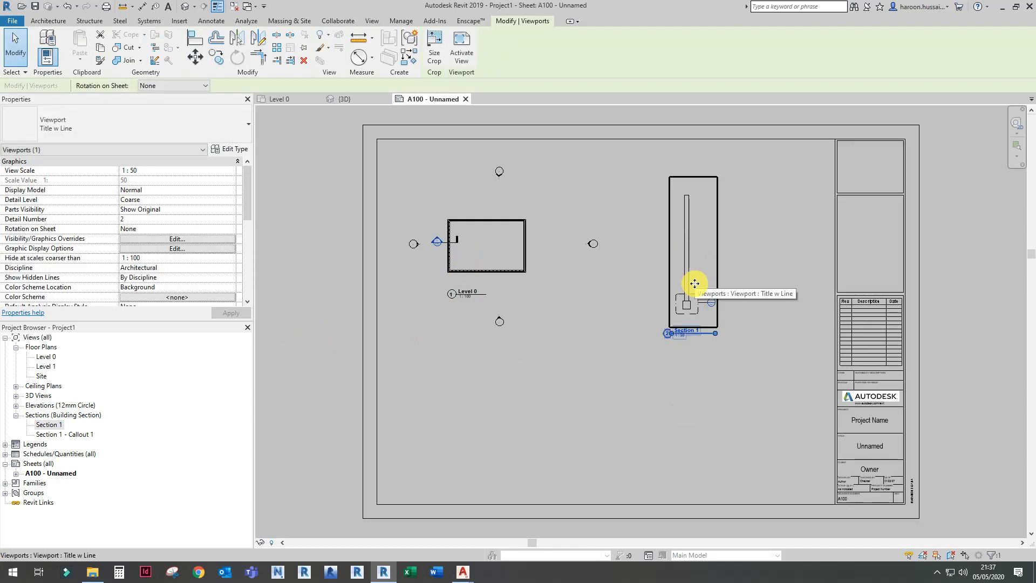
pyautogui.press('Escape')
# Place the Section 1 - Callout 1 view on sheet A100 below the Level 0 plan
pyautogui.moveTo(81, 434); pyautogui.dragTo(480, 409)
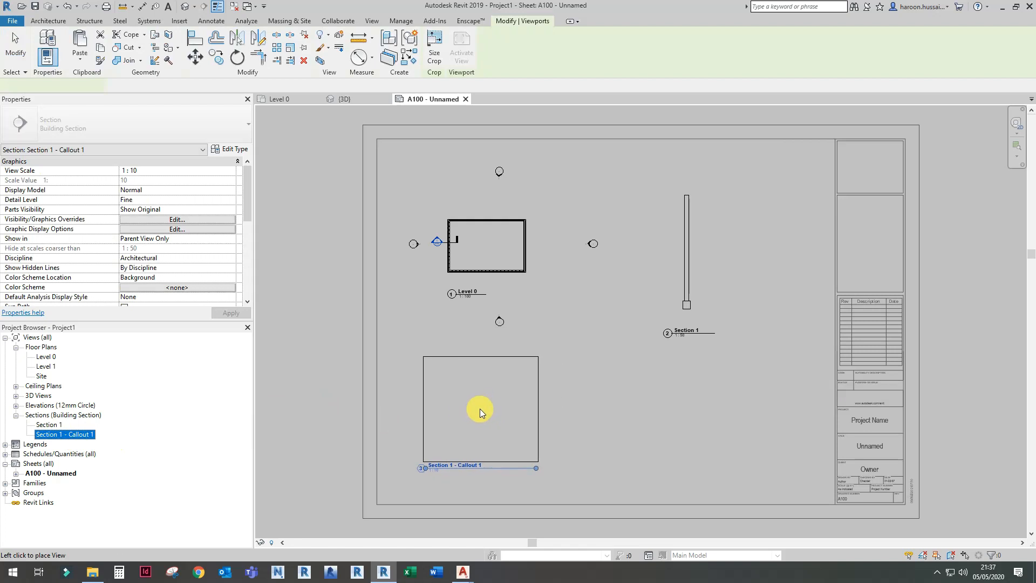
pyautogui.click(479, 405)
pyautogui.scroll(2, 603, 474)
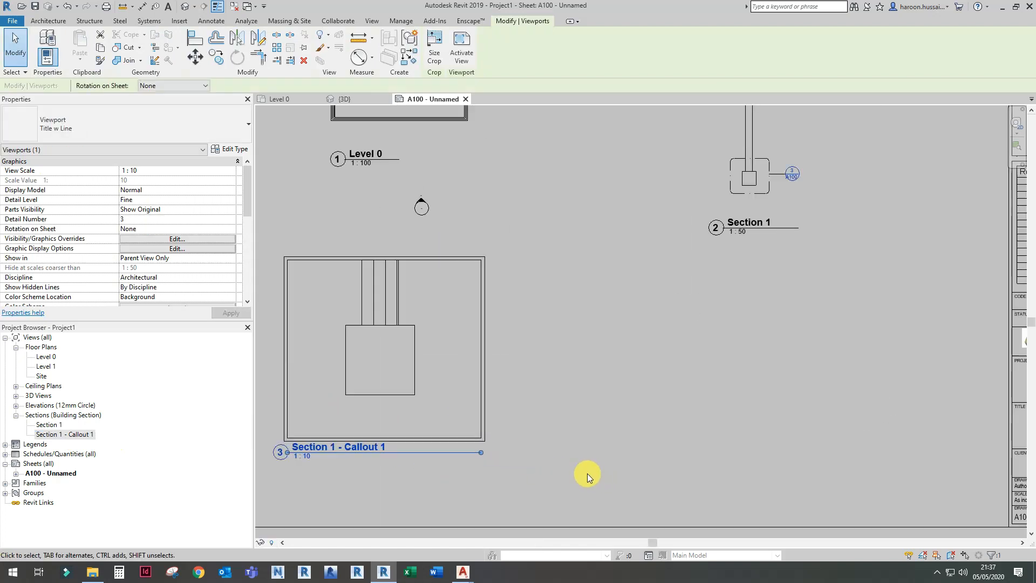
pyautogui.scroll(-3, 586, 464)
pyautogui.scroll(3, 411, 473)
# Nudge the Section 1 - Callout 1 viewport title slightly to the right
pyautogui.click(412, 472)
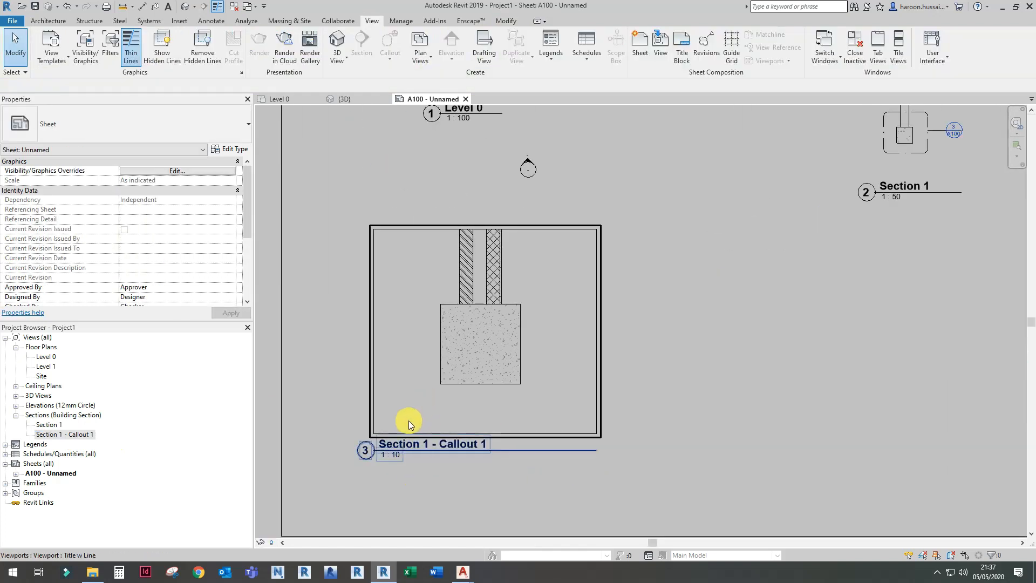
pyautogui.moveTo(387, 447)
pyautogui.mouseDown()
pyautogui.moveTo(414, 435)
pyautogui.moveTo(400, 409)
pyautogui.moveTo(394, 452)
pyautogui.moveTo(432, 452)
pyautogui.moveTo(399, 448)
pyautogui.mouseUp()
pyautogui.scroll(-1, 442, 379)
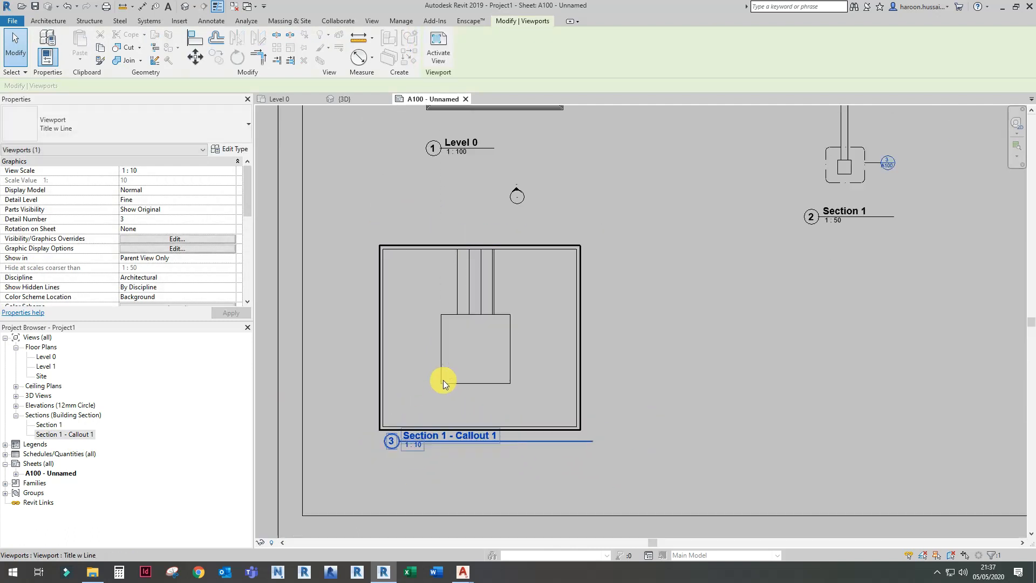
pyautogui.scroll(-2, 442, 380)
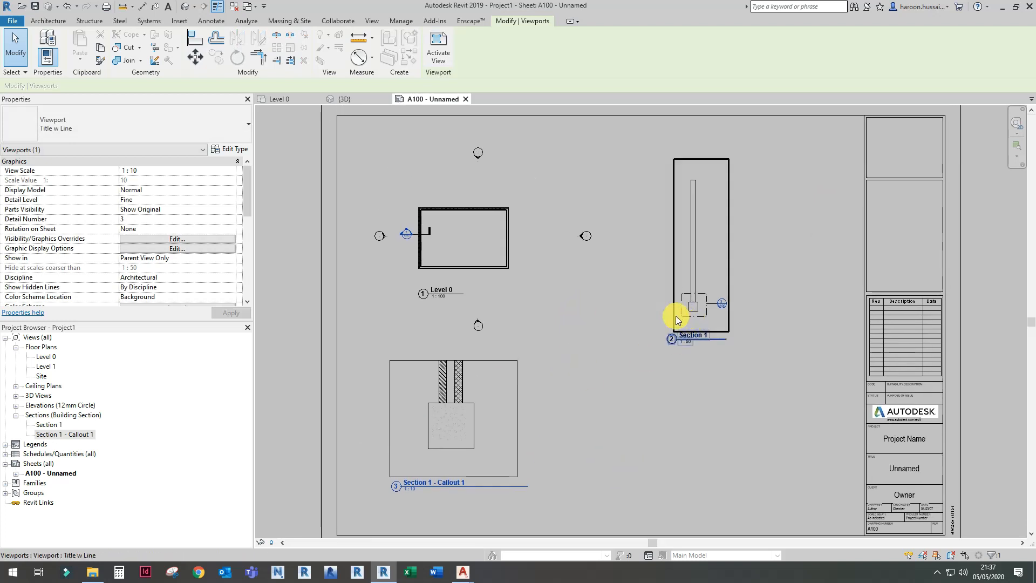
# Activate the Section 1 - Callout 1 viewport on the sheet and extend its crop region upward to include more of the wall
pyautogui.scroll(3, 474, 452)
pyautogui.doubleClick(526, 317)
pyautogui.scroll(3, 501, 273)
pyautogui.scroll(-2, 510, 270)
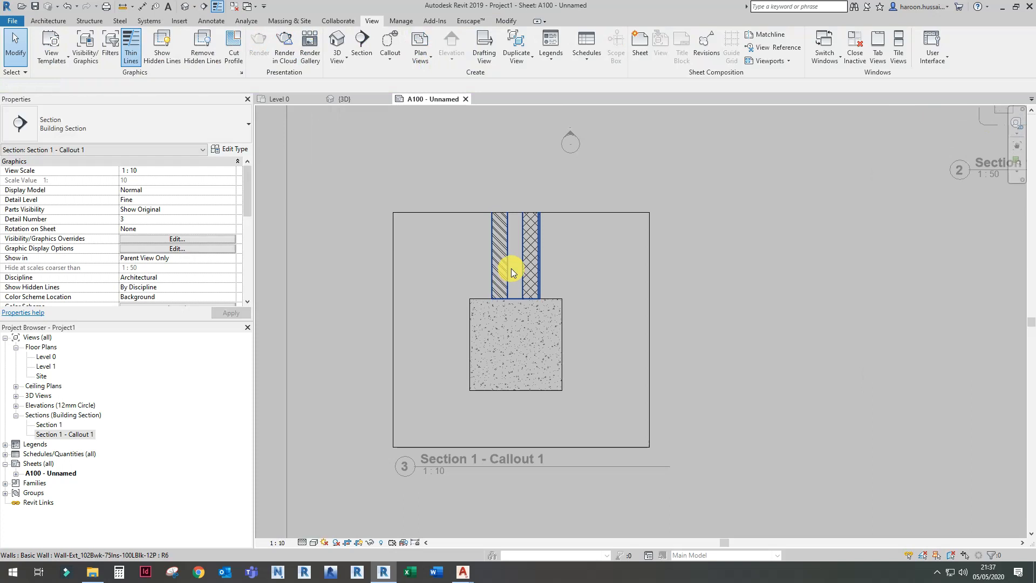
pyautogui.moveTo(554, 220); pyautogui.dragTo(530, 329, button='middle')
pyautogui.click(534, 322)
pyautogui.moveTo(497, 322); pyautogui.dragTo(497, 300)
pyautogui.moveTo(548, 389); pyautogui.dragTo(533, 332, button='middle')
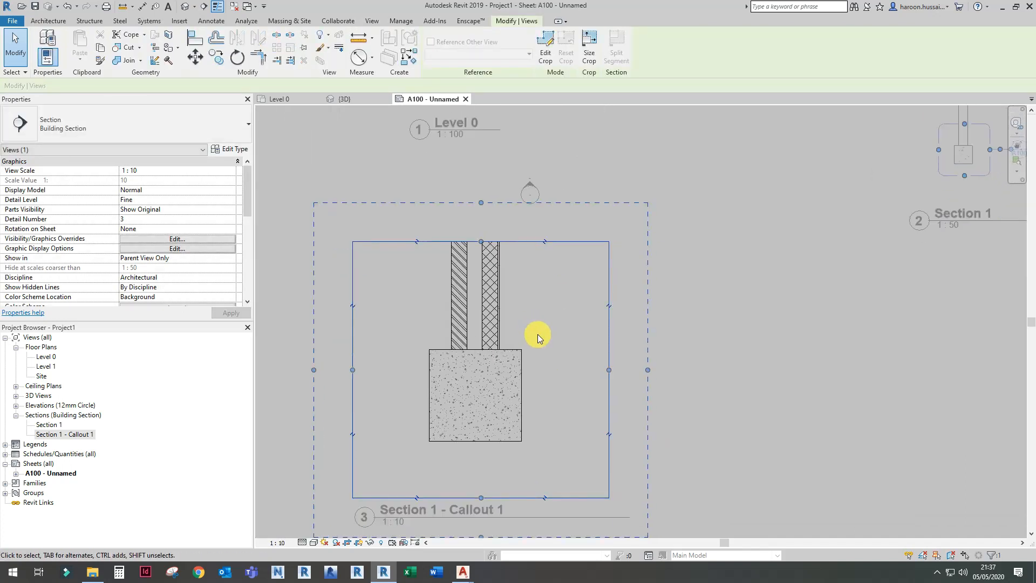
# Hide the crop region of the Section 1 - Callout 1 view
pyautogui.click(360, 544)
pyautogui.scroll(2, 436, 335)
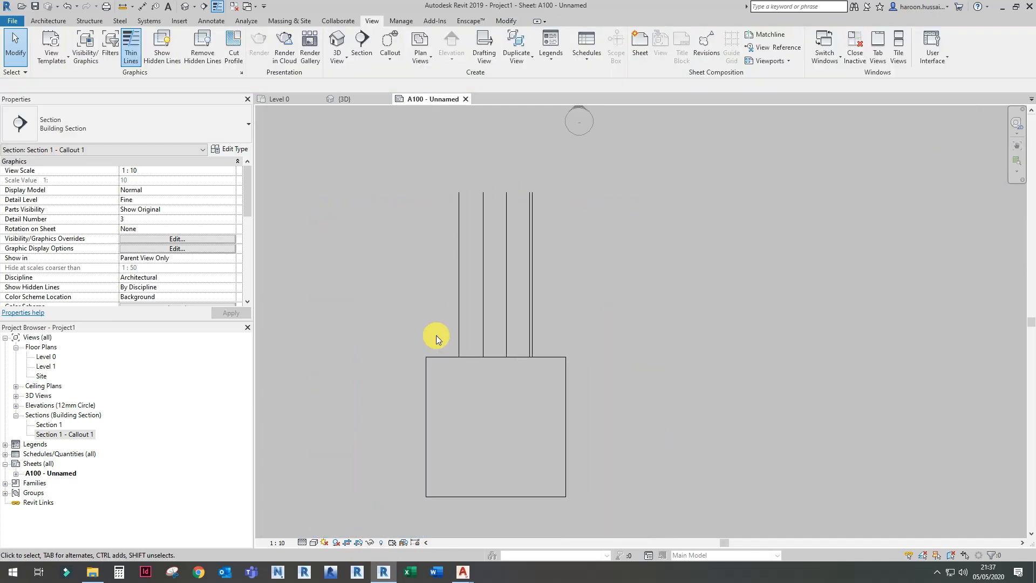
pyautogui.moveTo(436, 335); pyautogui.dragTo(366, 300, button='middle')
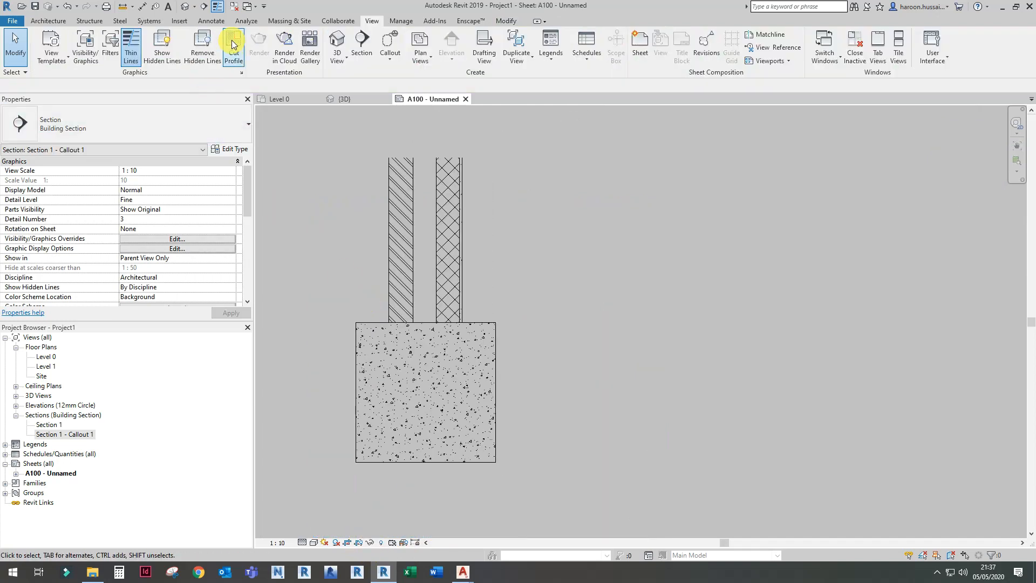
# Place a Brickwork - Section repeating detail along the outer leaf's outside face, from the foundation's top edge to above the wall's cropped top
pyautogui.click(212, 22)
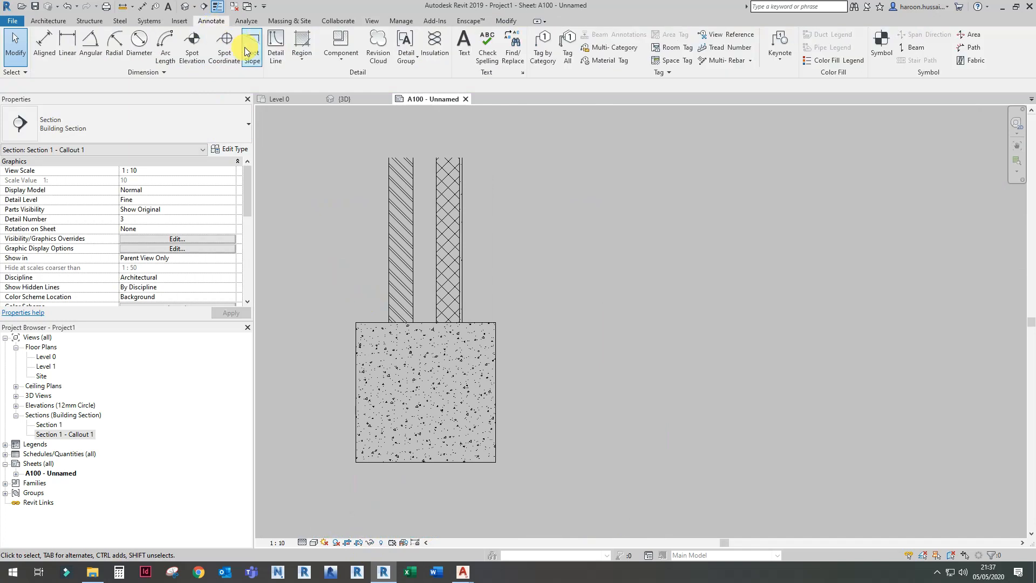
pyautogui.click(331, 65)
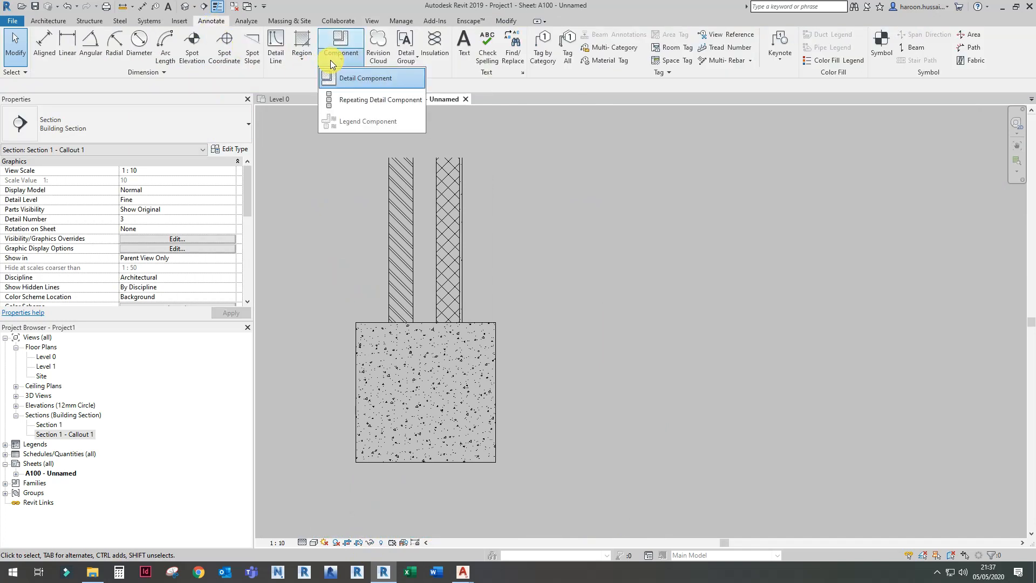
pyautogui.click(373, 102)
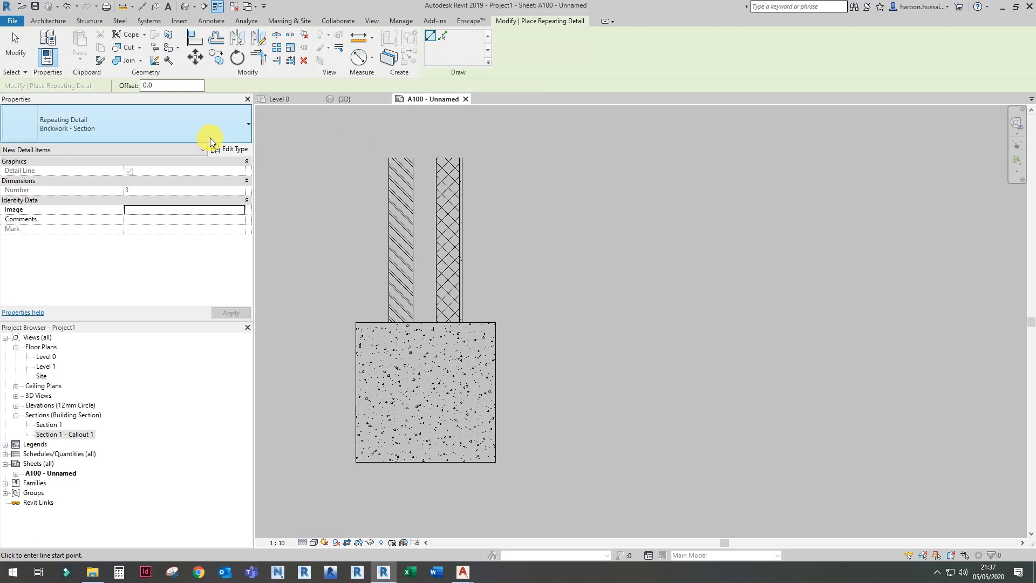
pyautogui.click(209, 134)
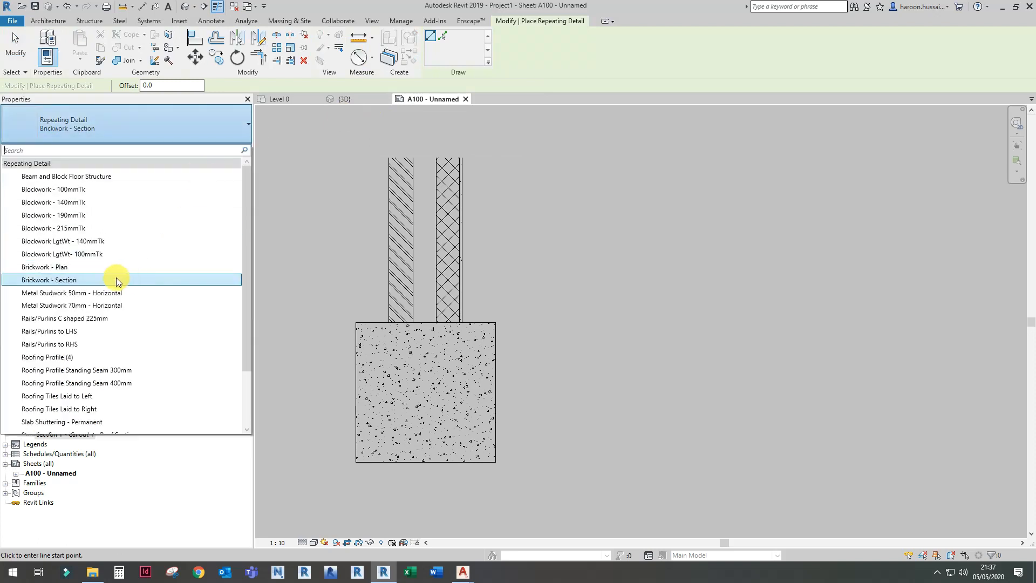
pyautogui.click(98, 280)
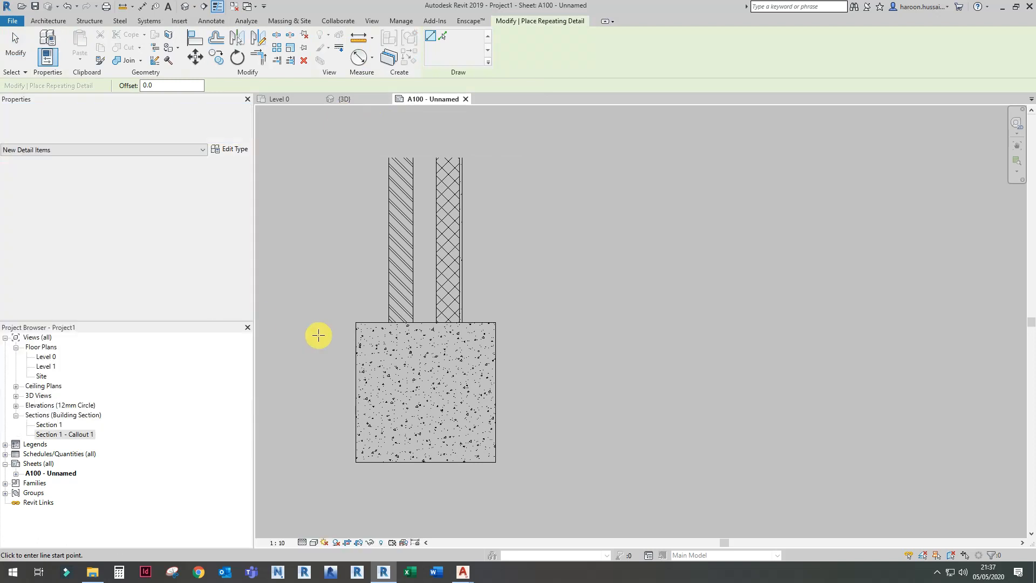
pyautogui.click(387, 323)
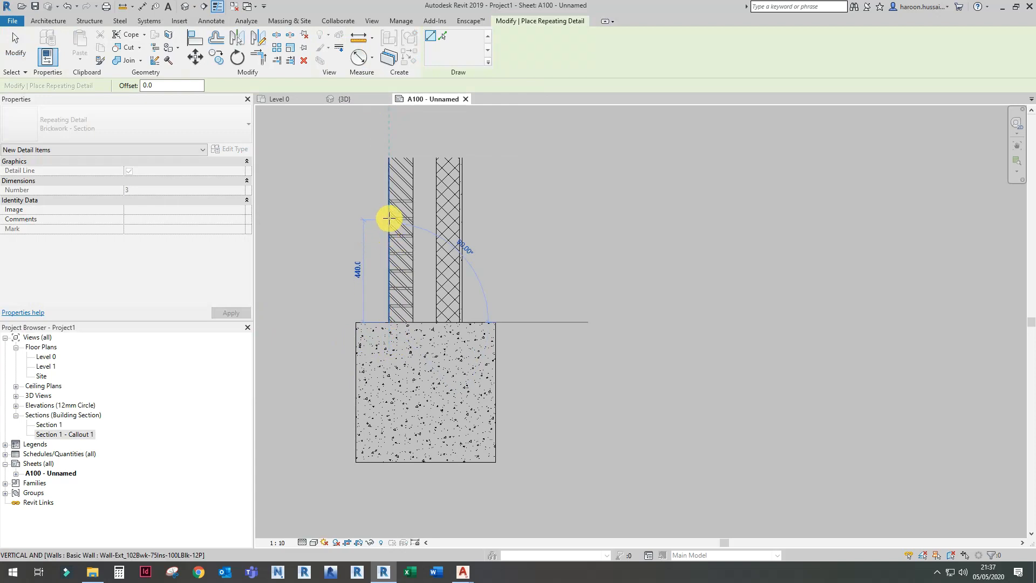
pyautogui.click(387, 143)
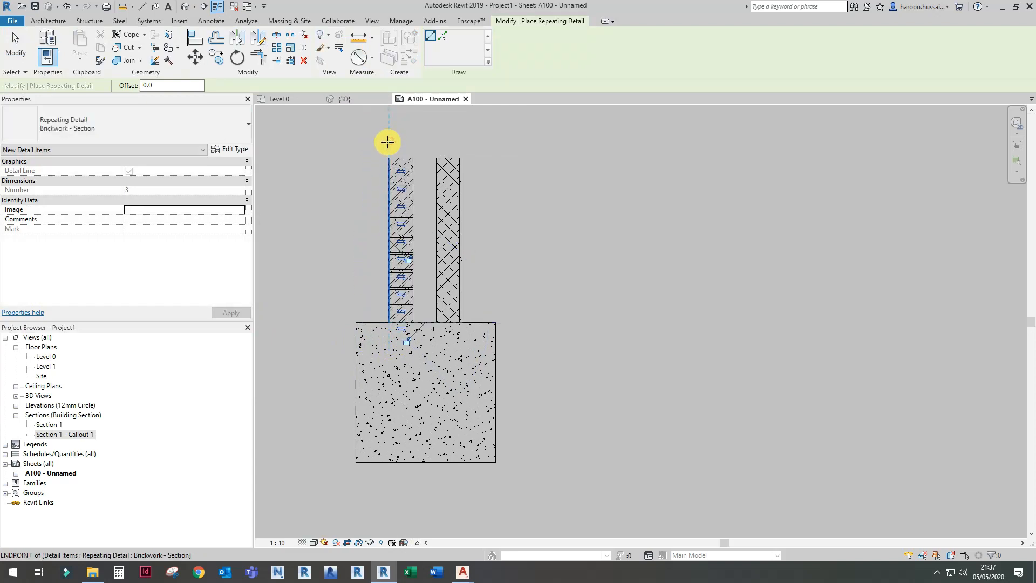
pyautogui.press('Escape')
pyautogui.press('Escape')
# Draw a Blockwork - 100mmTk repeating detail along the cavity face of the inner leaf, between the foundation and the wall's cropped top
pyautogui.scroll(4, 393, 237)
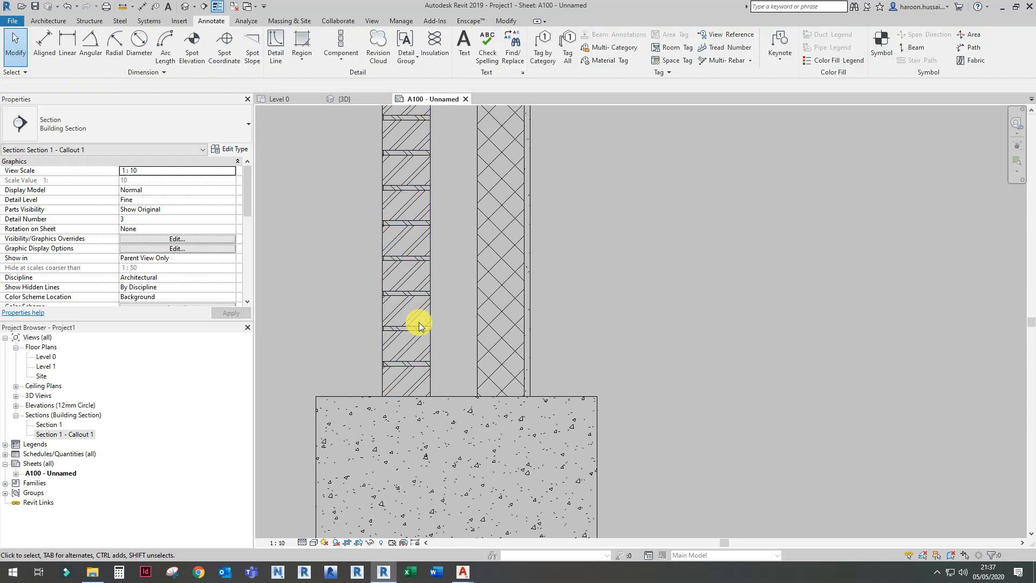
pyautogui.click(338, 42)
pyautogui.click(215, 135)
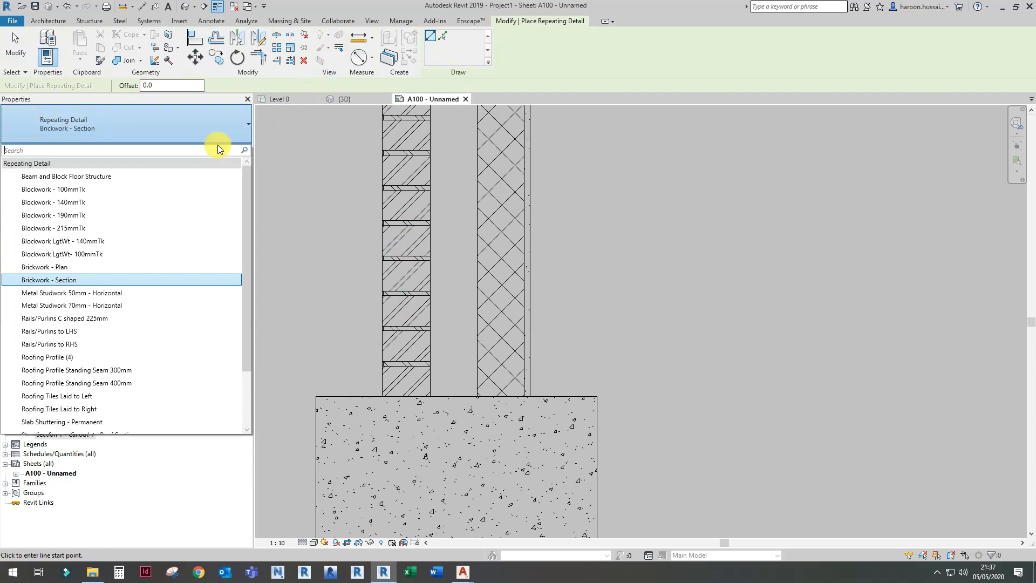
pyautogui.click(204, 189)
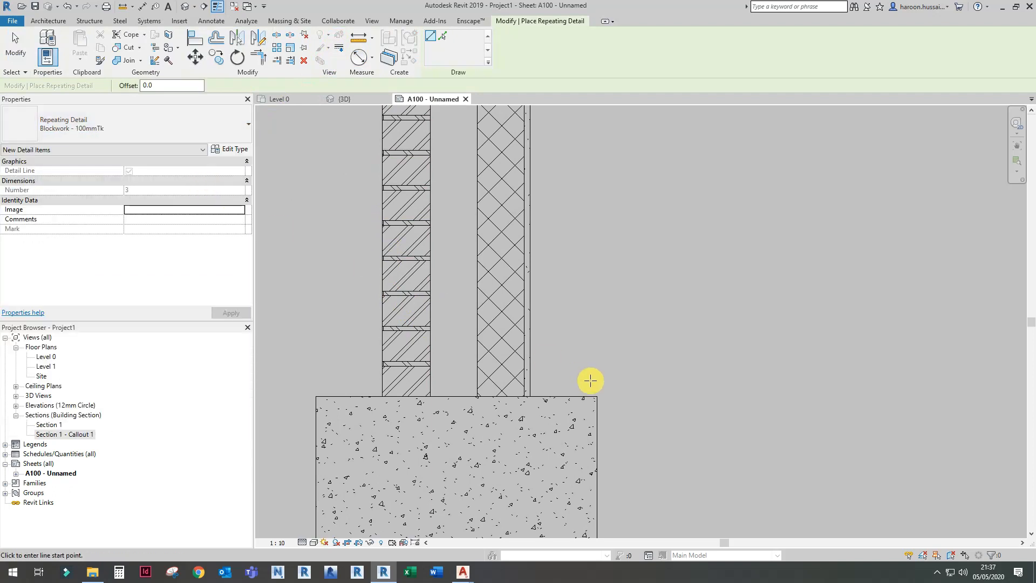
pyautogui.click(479, 396)
pyautogui.scroll(-3, 479, 396)
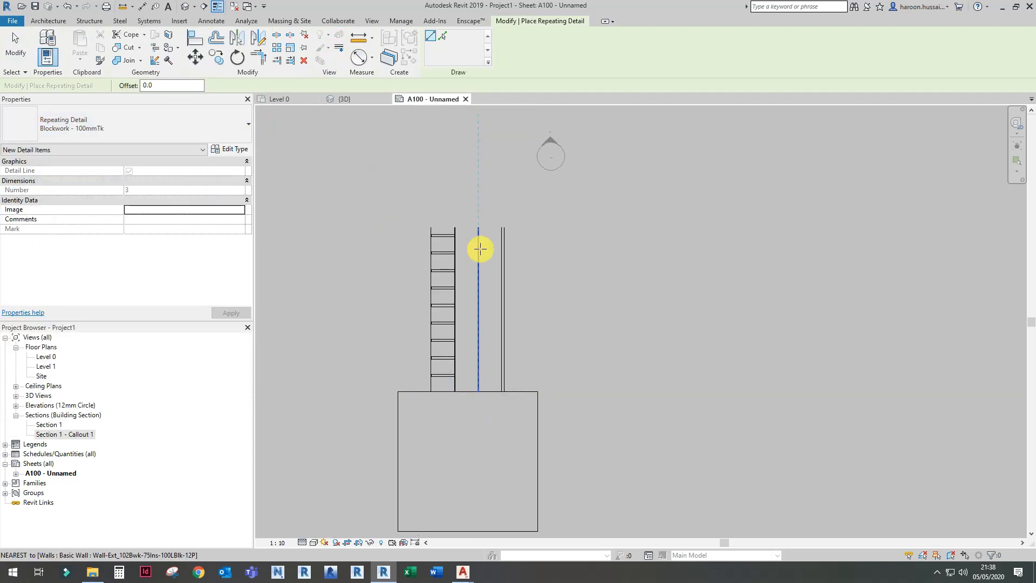
pyautogui.click(478, 378)
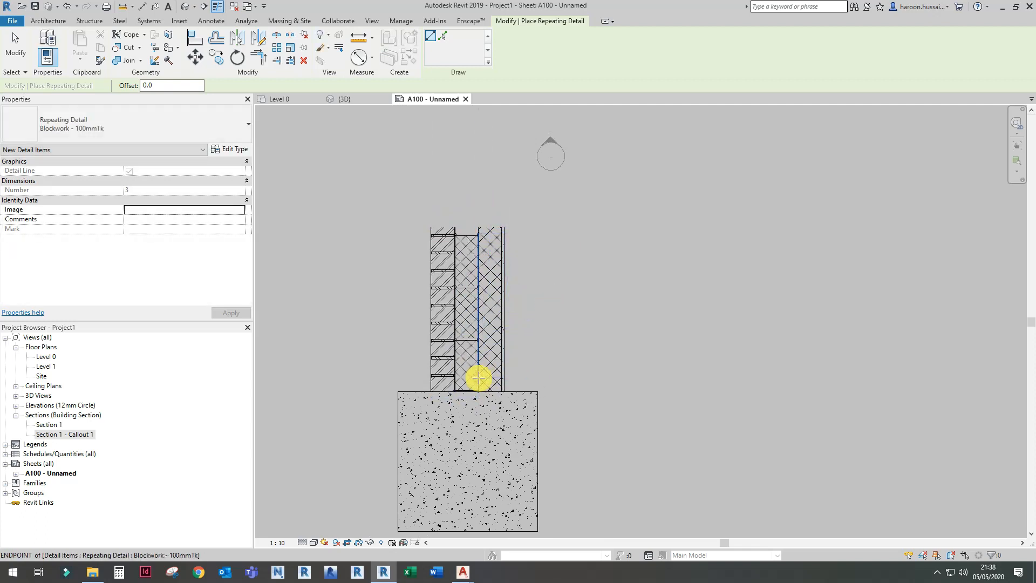
pyautogui.press('Escape')
pyautogui.press('Escape')
# Align the blockwork repeating detail with the room-side face of the inner leaf's block layer so it covers that layer
pyautogui.click(476, 336)
pyautogui.scroll(1, 476, 335)
pyautogui.scroll(2, 475, 336)
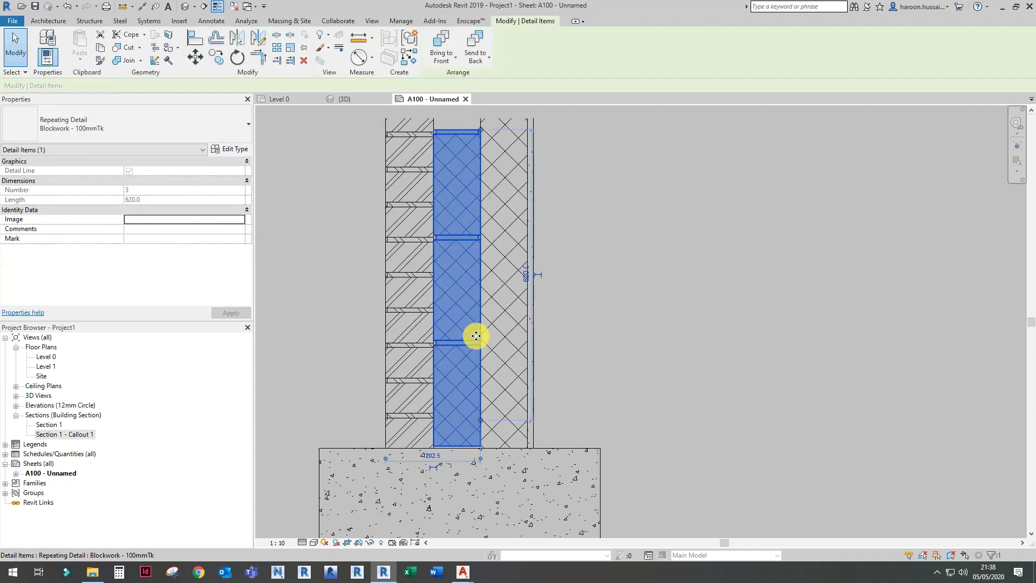
pyautogui.press('a')
pyautogui.press('l')
pyautogui.click(526, 316)
pyautogui.click(482, 322)
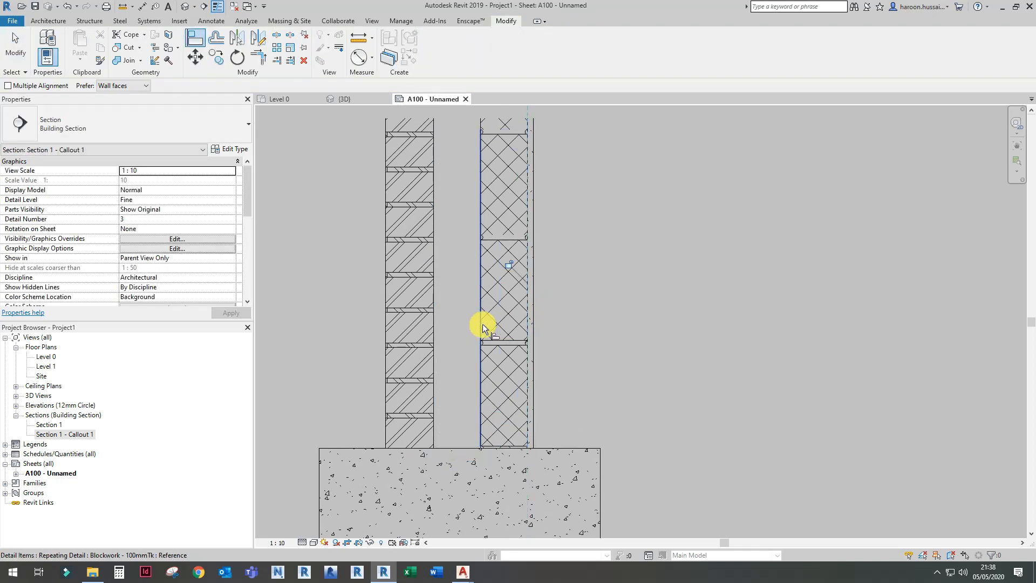
pyautogui.scroll(4, 506, 445)
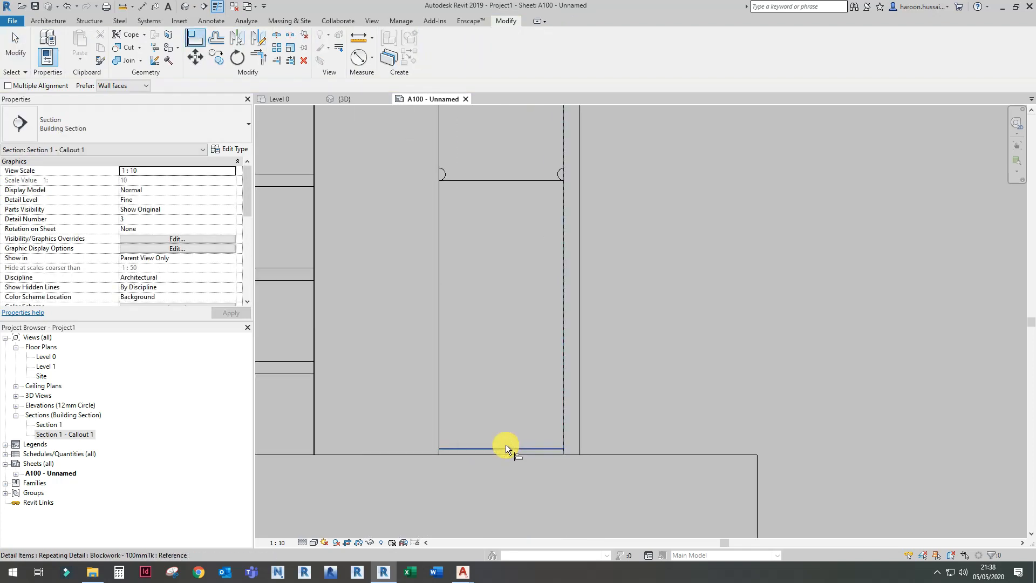
pyautogui.press('Escape')
pyautogui.press('Escape')
# Move the blockwork repeating detail down so its lower corner meets the inner leaf's corner on the foundation
pyautogui.click(476, 448)
pyautogui.click(196, 56)
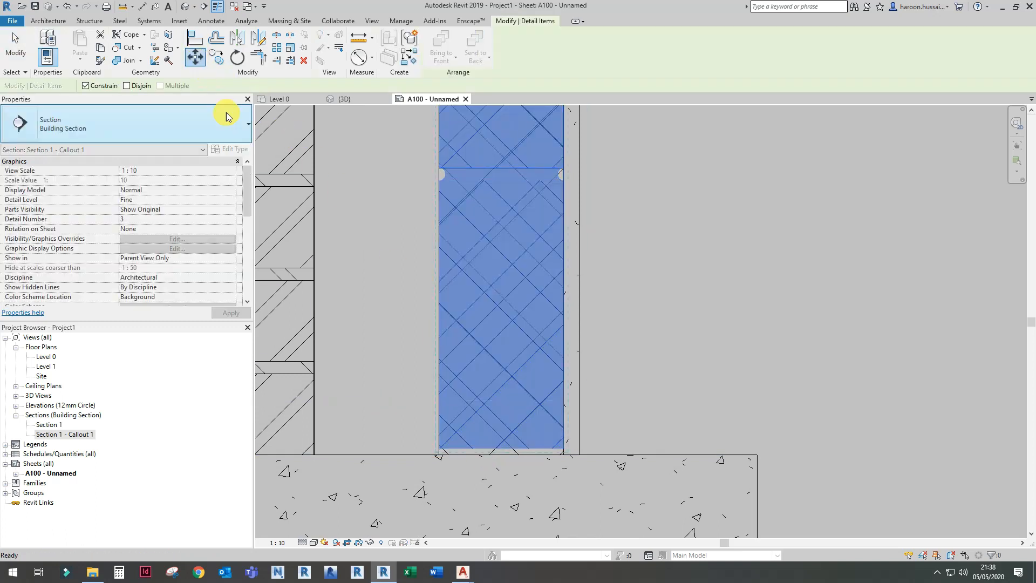
pyautogui.click(432, 432)
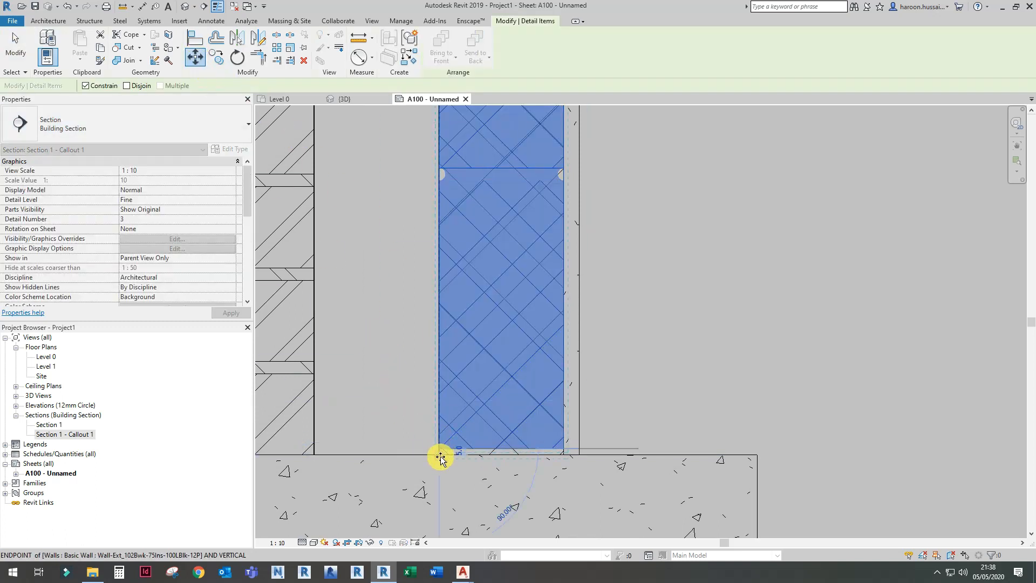
pyautogui.click(440, 449)
pyautogui.scroll(-4, 439, 453)
pyautogui.scroll(3, 458, 242)
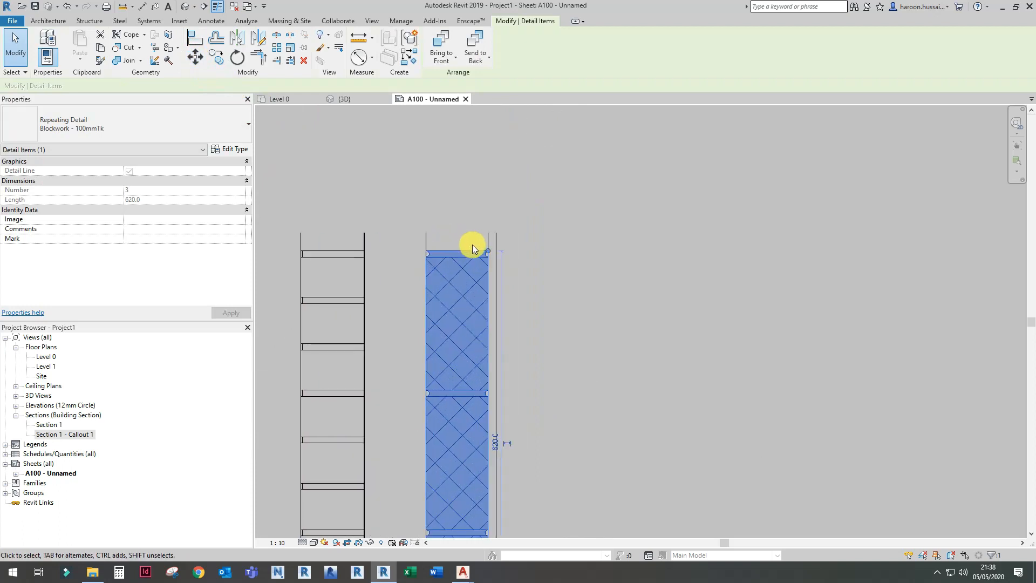
# Stretch the blockwork repeating detail's upper end past the cropped top of the wall, to a length of 695 mm
pyautogui.press('d')
pyautogui.press('l')
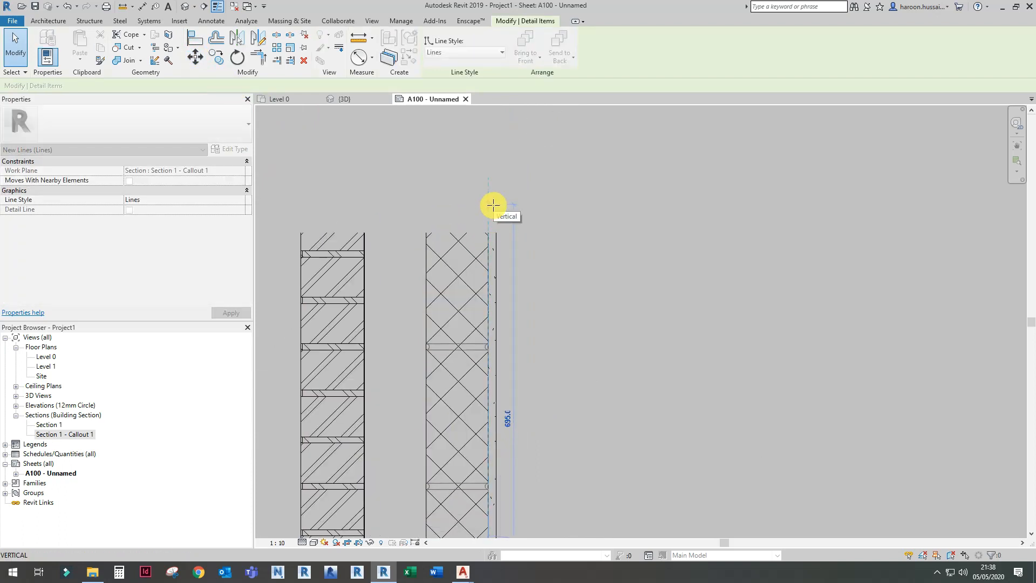
pyautogui.press('Escape')
pyautogui.scroll(-3, 492, 205)
pyautogui.scroll(3, 446, 475)
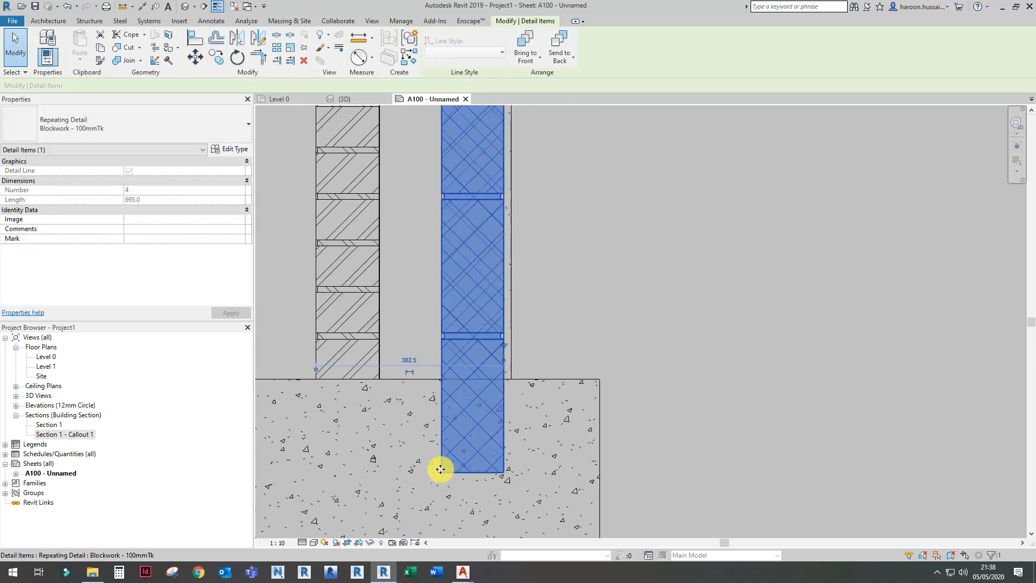
# Move the lengthened blockwork repeating detail up so its base rests on the foundation's top edge
pyautogui.click(195, 57)
pyautogui.click(442, 475)
pyautogui.click(446, 378)
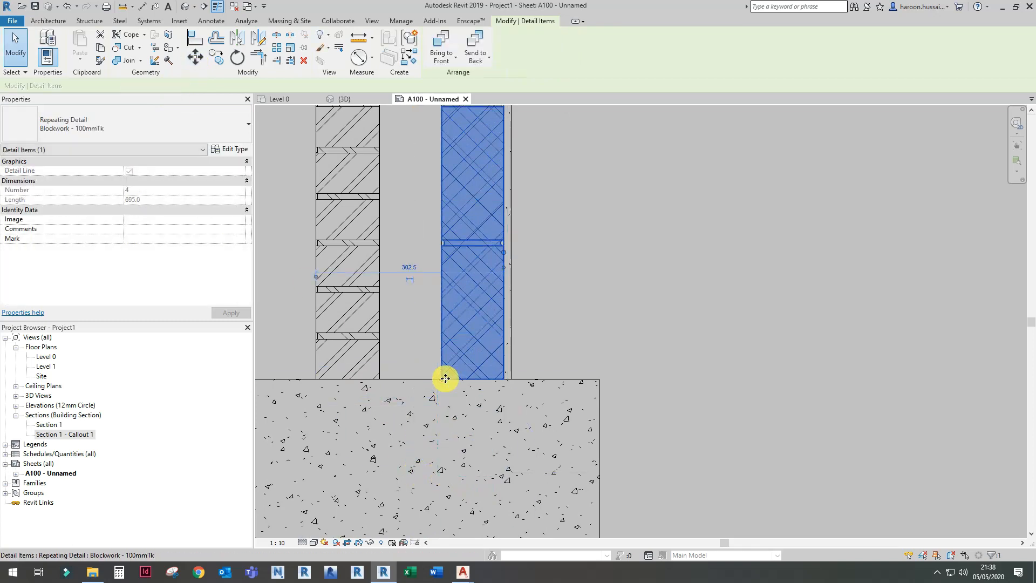
pyautogui.press('Escape')
pyautogui.scroll(1, 397, 313)
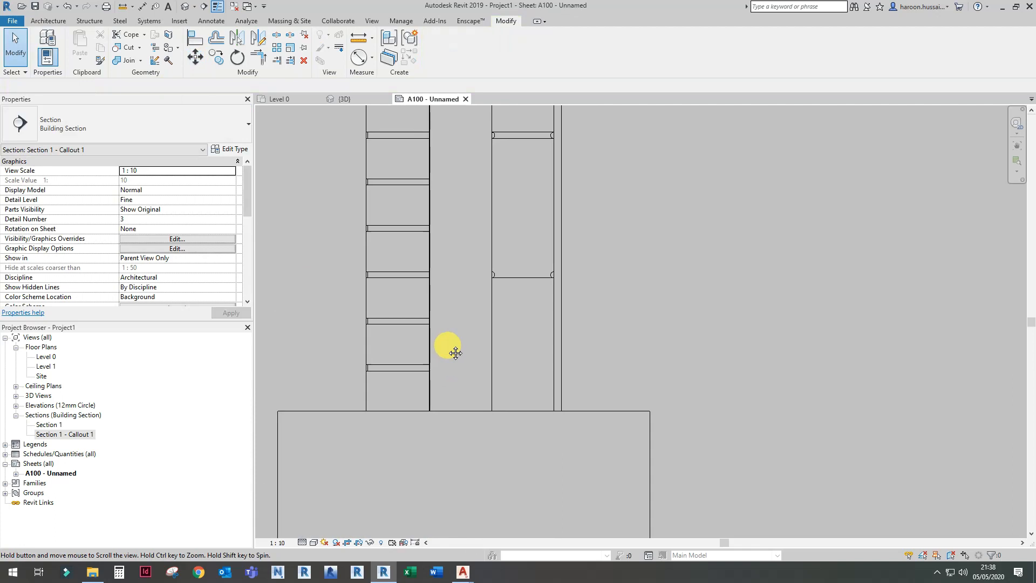
pyautogui.scroll(1, 444, 310)
pyautogui.scroll(-2, 445, 309)
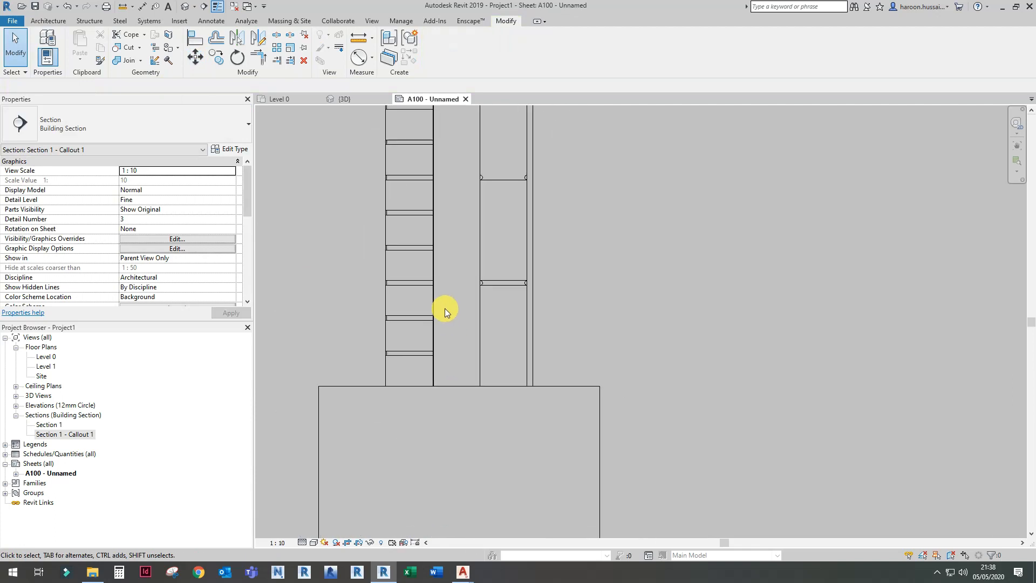
# Set the batt insulation width to 100 mm and try a run up the cavity from the foundation's top edge
pyautogui.moveTo(464, 281); pyautogui.dragTo(495, 341, button='middle')
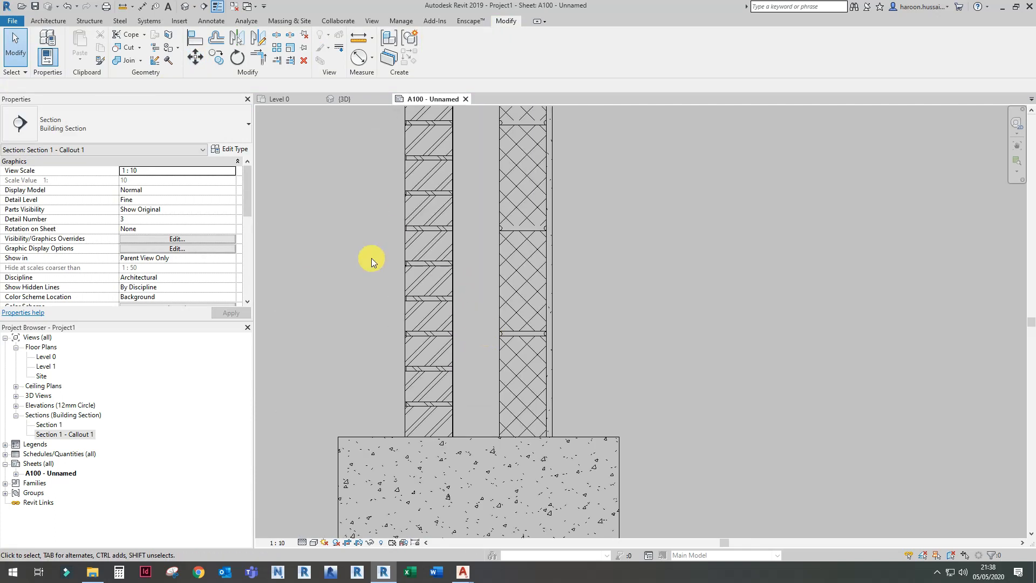
pyautogui.click(219, 20)
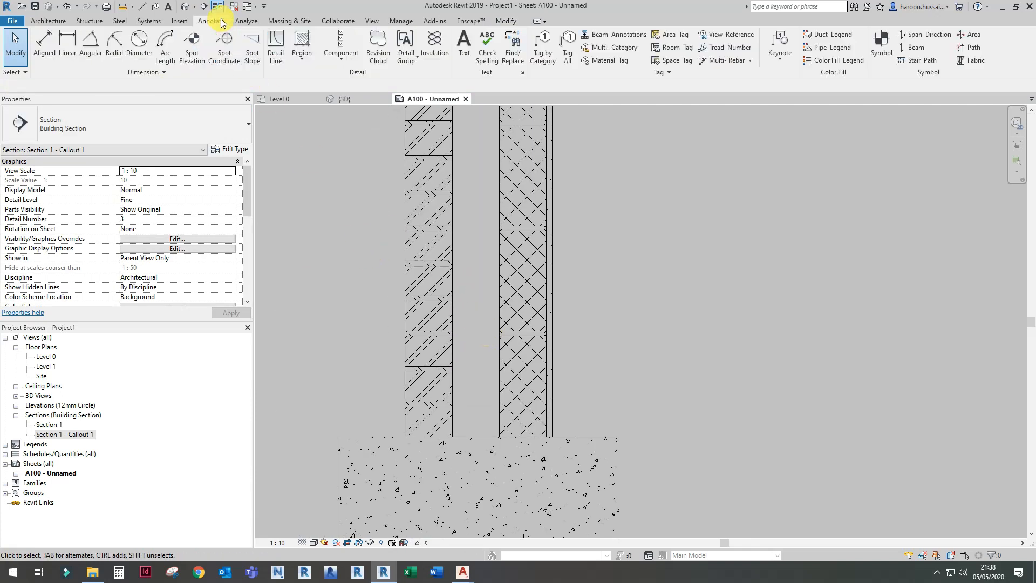
pyautogui.click(440, 55)
pyautogui.moveTo(150, 85); pyautogui.dragTo(103, 88)
pyautogui.write('100')
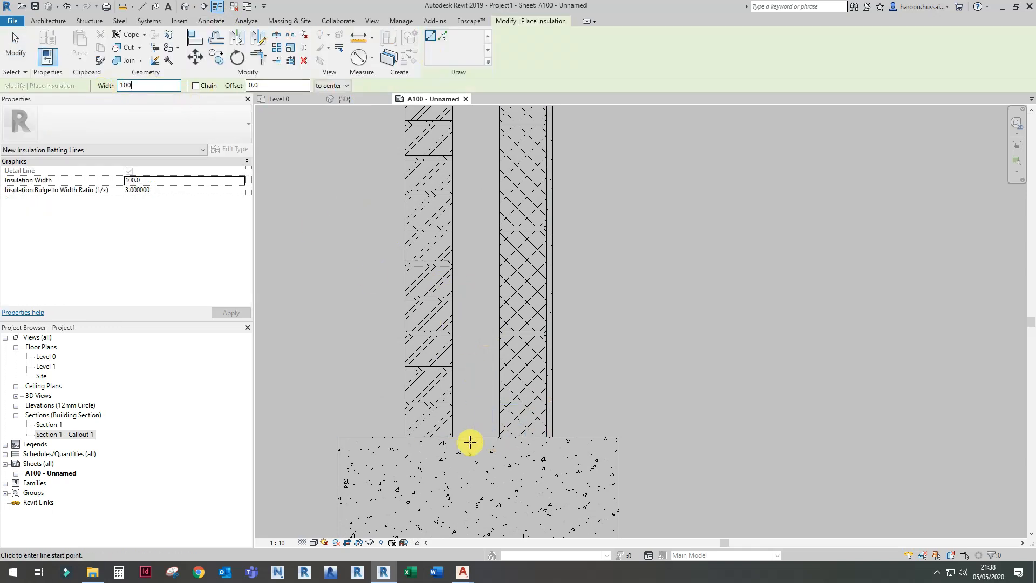
pyautogui.click(476, 435)
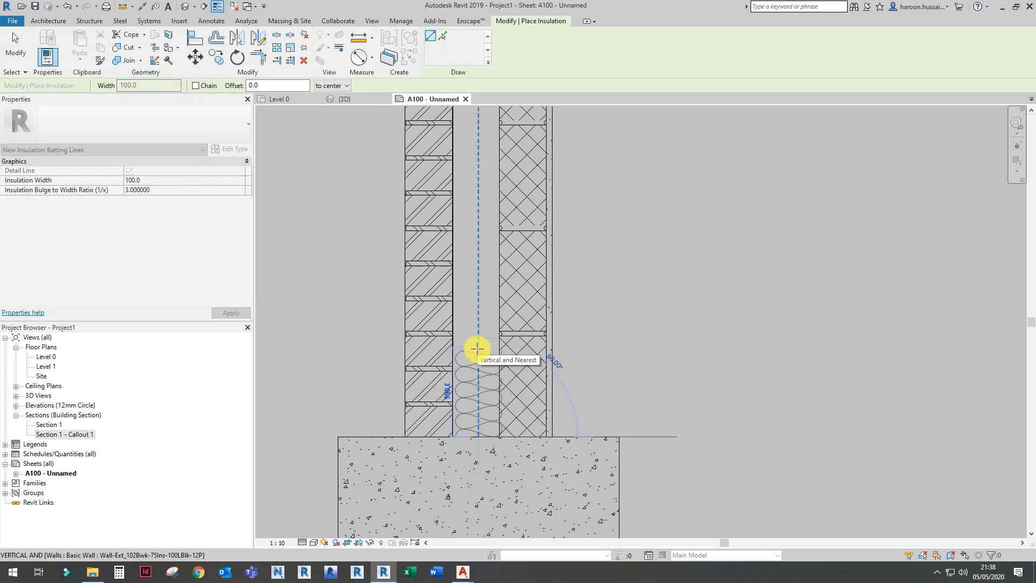
pyautogui.press('Escape')
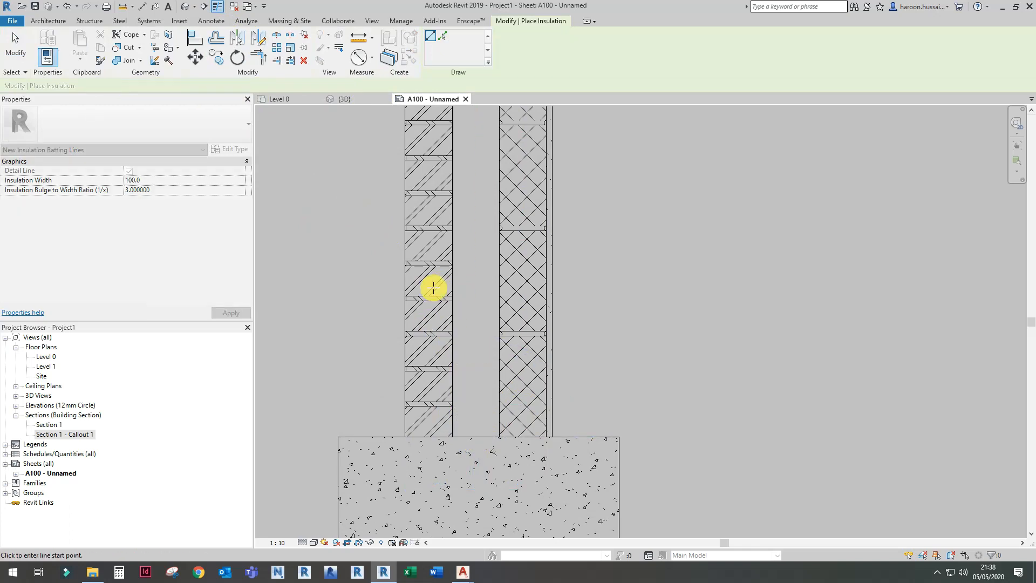
# Draw the 100 mm batt insulation, located to center, up the cavity from the foundation past the cropped wall top, about 740 mm long
pyautogui.click(338, 87)
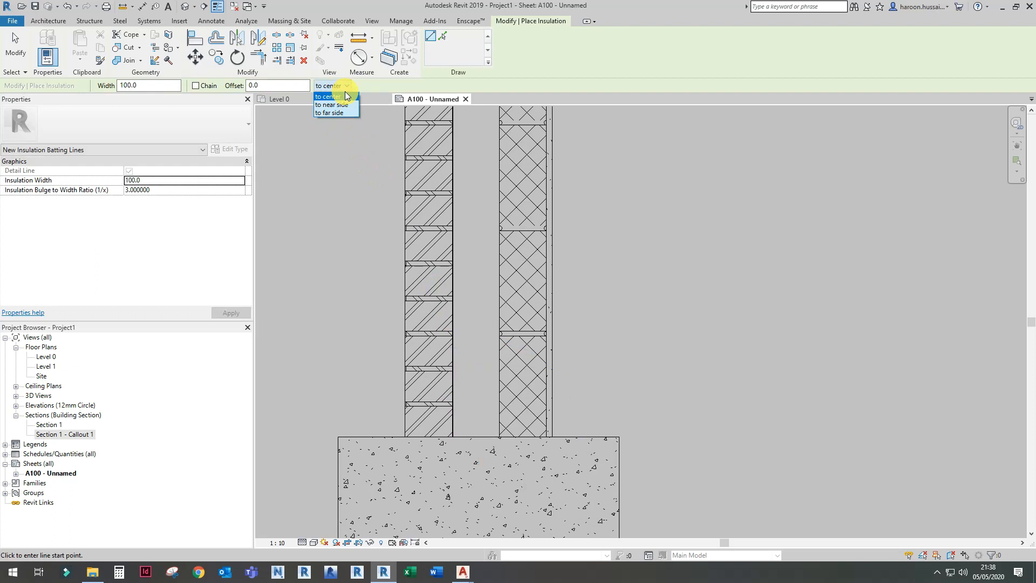
pyautogui.click(344, 96)
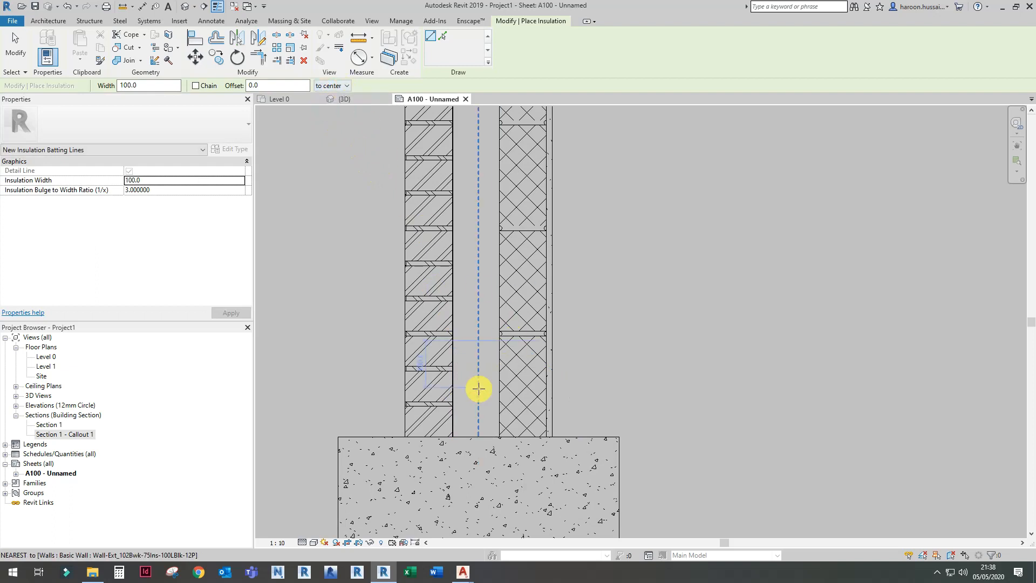
pyautogui.click(477, 440)
pyautogui.scroll(-4, 480, 299)
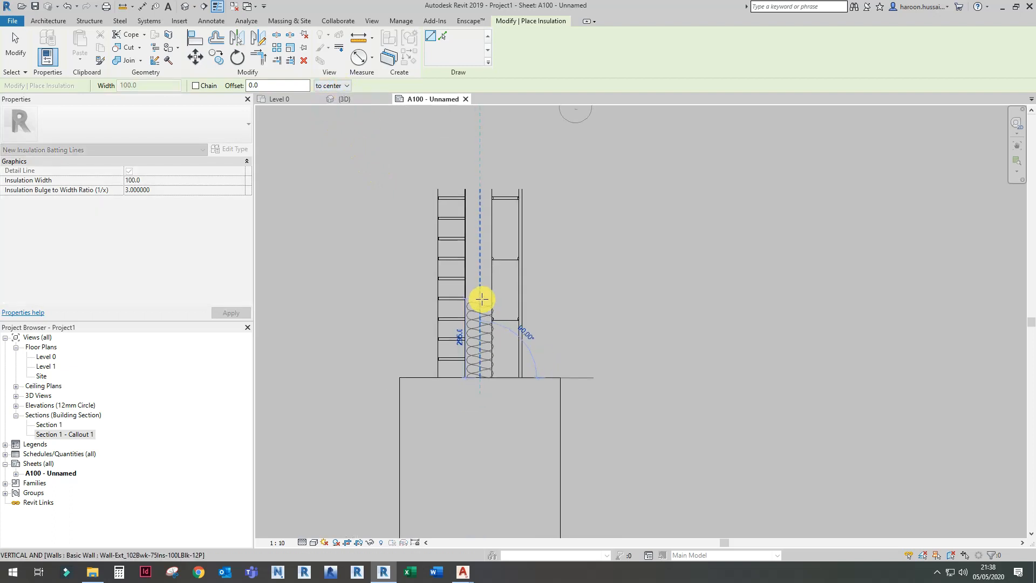
pyautogui.click(473, 314)
pyautogui.scroll(4, 474, 316)
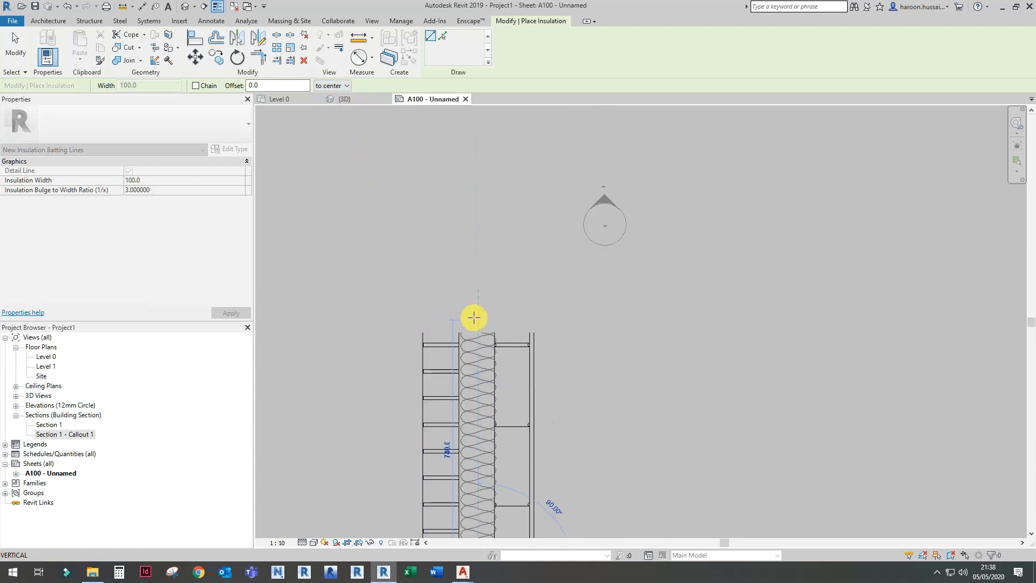
pyautogui.press('Escape')
pyautogui.press('Escape')
# Nudge the insulation batting towards the brickwork so it fits between the two leaves of the cavity wall
pyautogui.scroll(5, 455, 317)
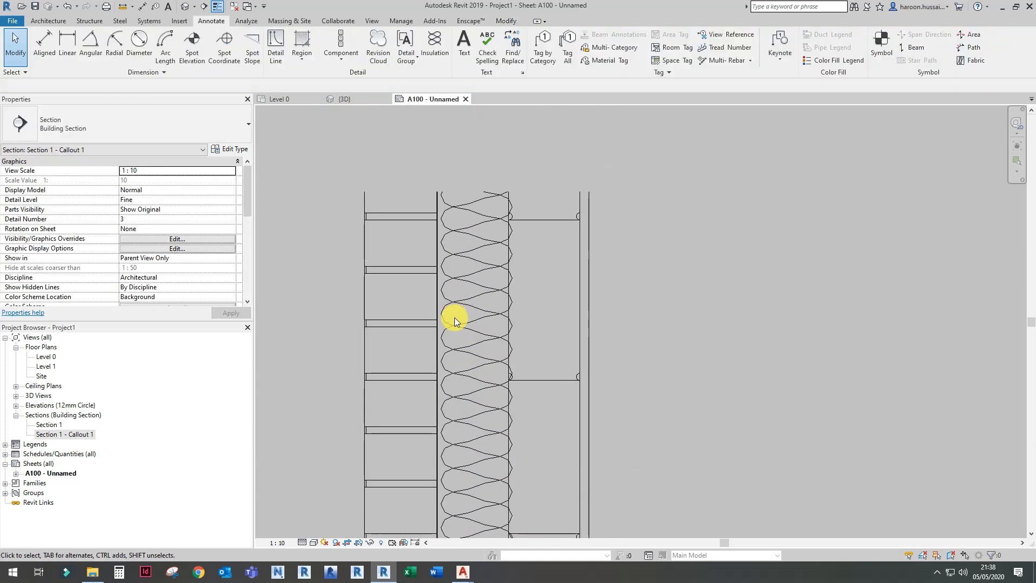
pyautogui.click(433, 307)
pyautogui.press('Left')
pyautogui.press('Left')
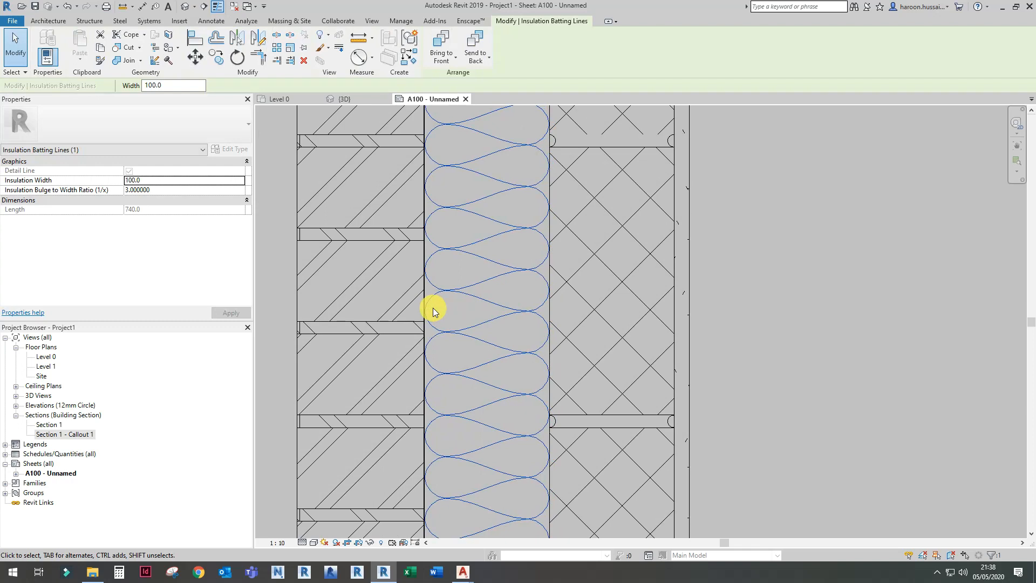
pyautogui.scroll(-5, 433, 308)
pyautogui.press('Escape')
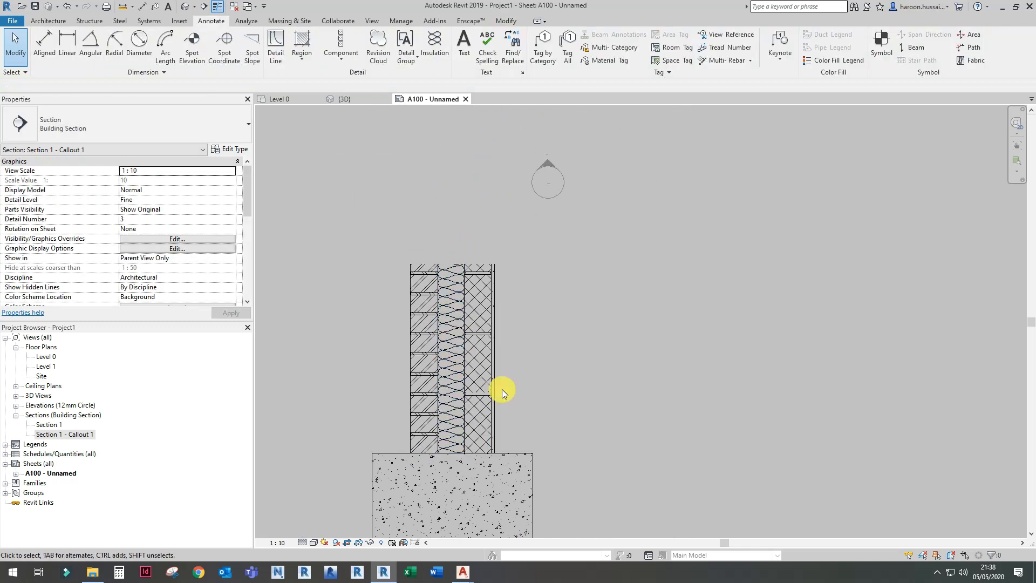
pyautogui.scroll(-4, 519, 405)
pyautogui.scroll(-3, 482, 347)
pyautogui.scroll(6, 442, 325)
pyautogui.scroll(8, 483, 255)
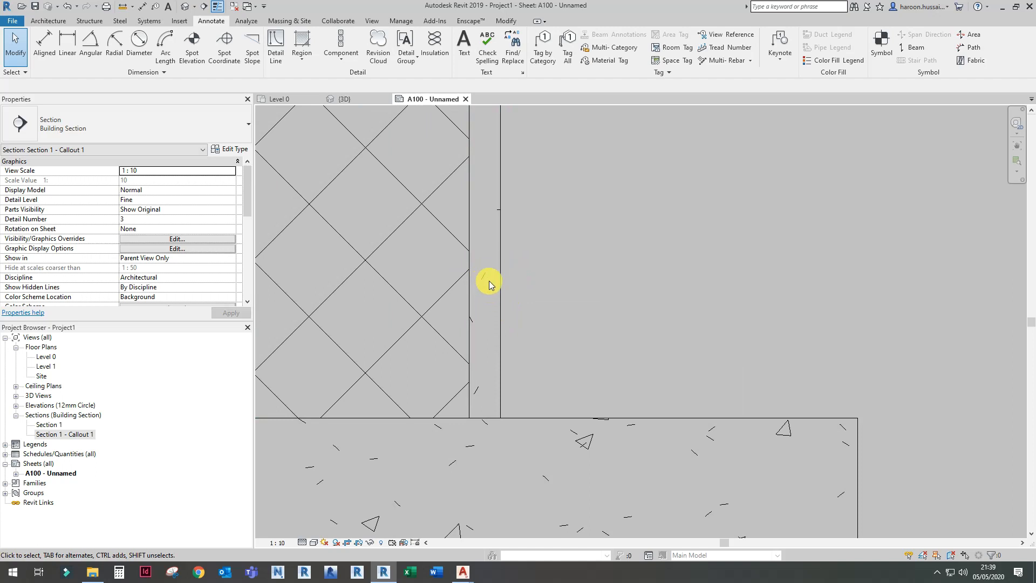
pyautogui.scroll(-7, 487, 280)
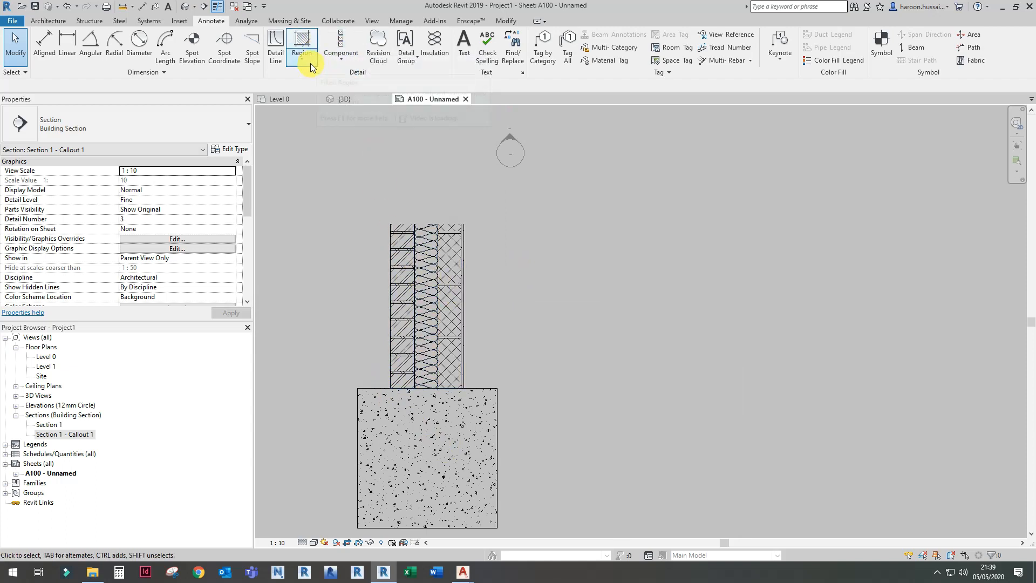
pyautogui.click(299, 39)
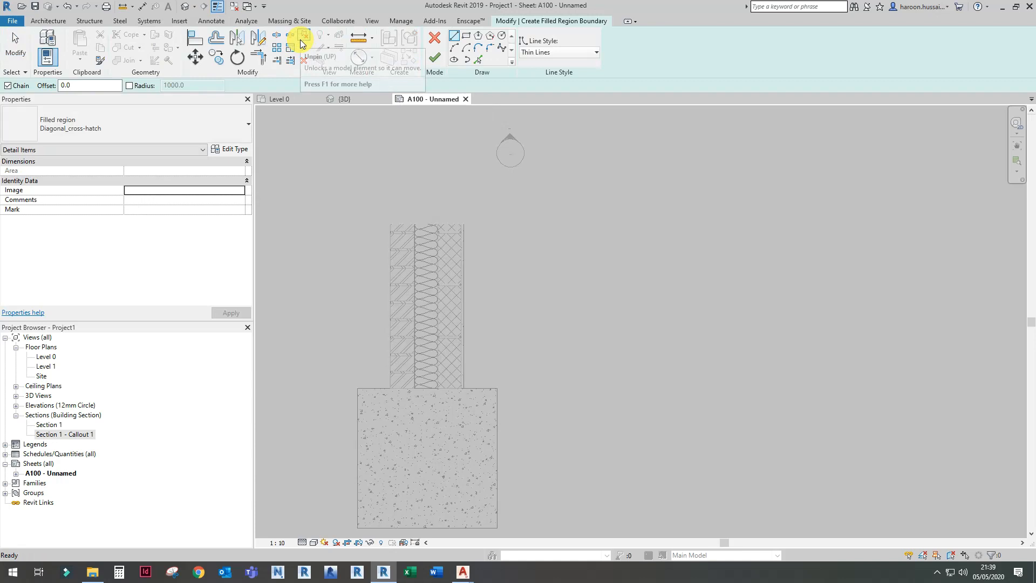
pyautogui.click(233, 151)
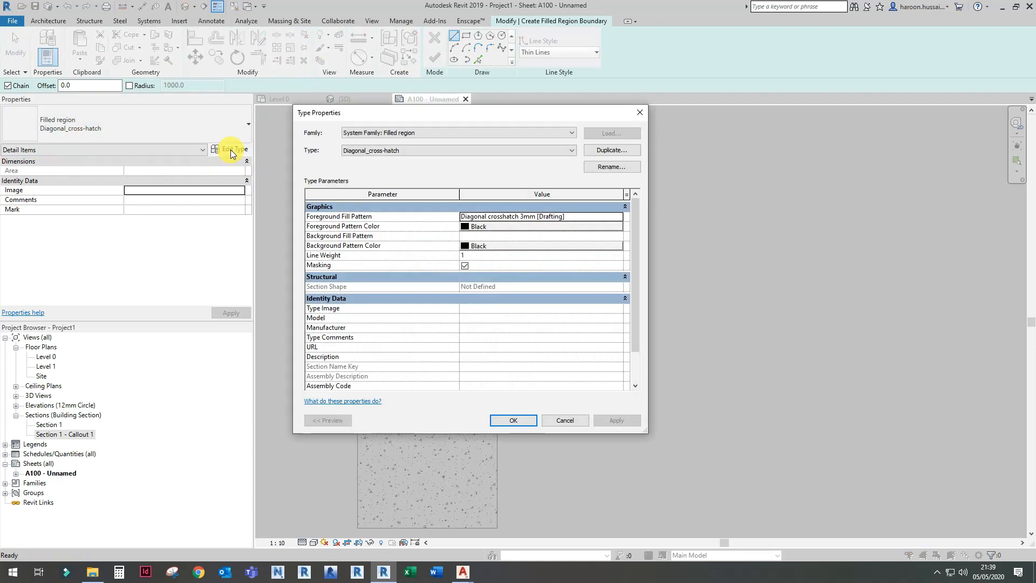
pyautogui.click(615, 150)
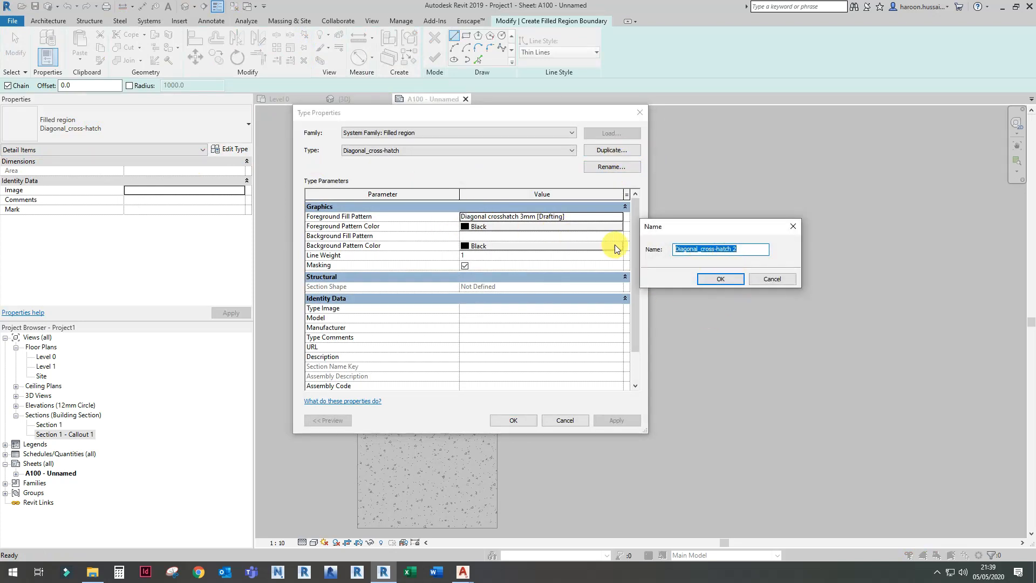
pyautogui.click(765, 278)
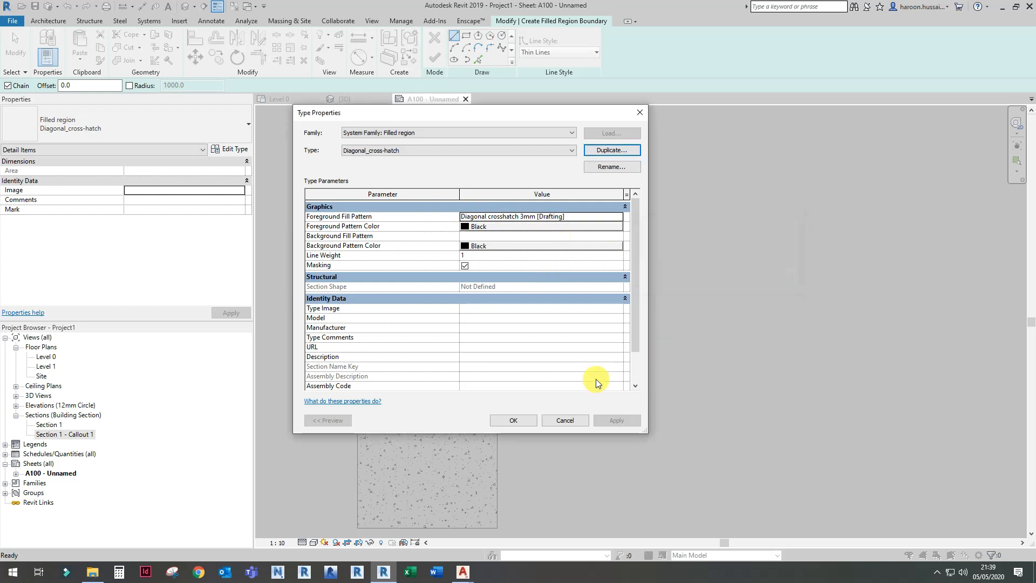
pyautogui.click(565, 420)
pyautogui.scroll(-2, 566, 419)
pyautogui.scroll(3, 536, 365)
pyautogui.scroll(2, 483, 340)
pyautogui.press('Escape')
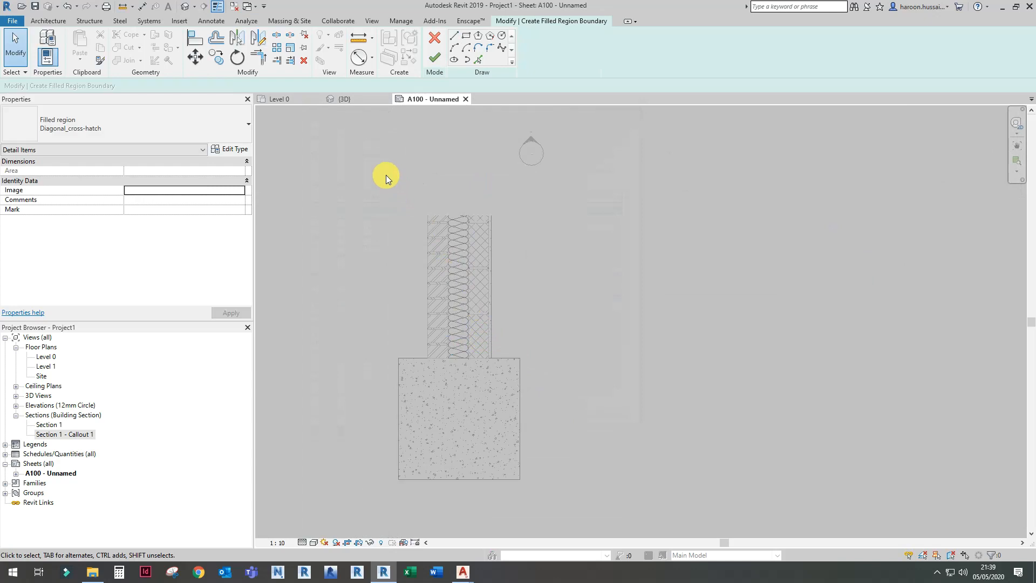
pyautogui.click(434, 40)
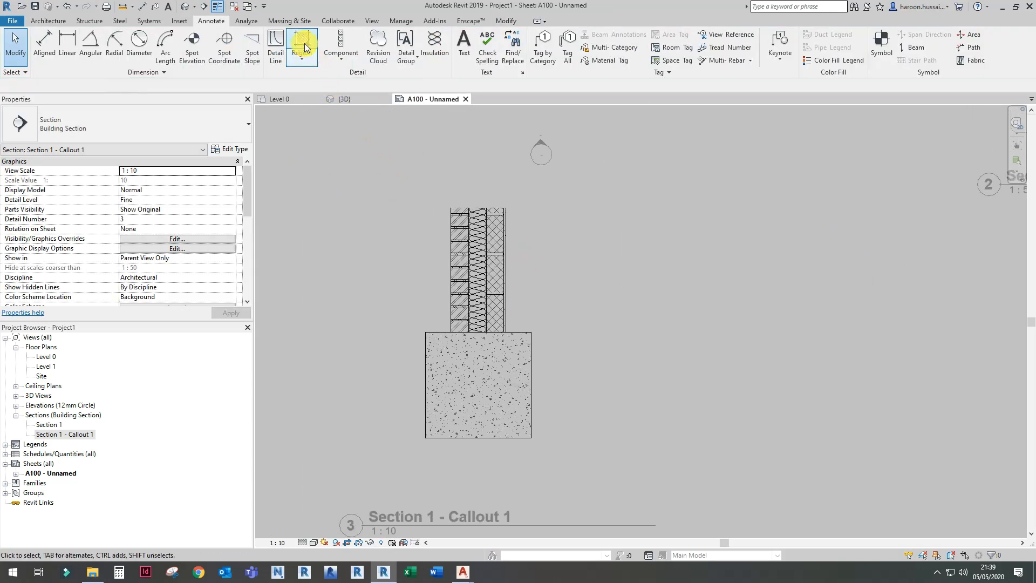
# Start placing a detail component and search the available types for "bre"
pyautogui.click(344, 38)
pyautogui.press('Escape')
pyautogui.click(344, 39)
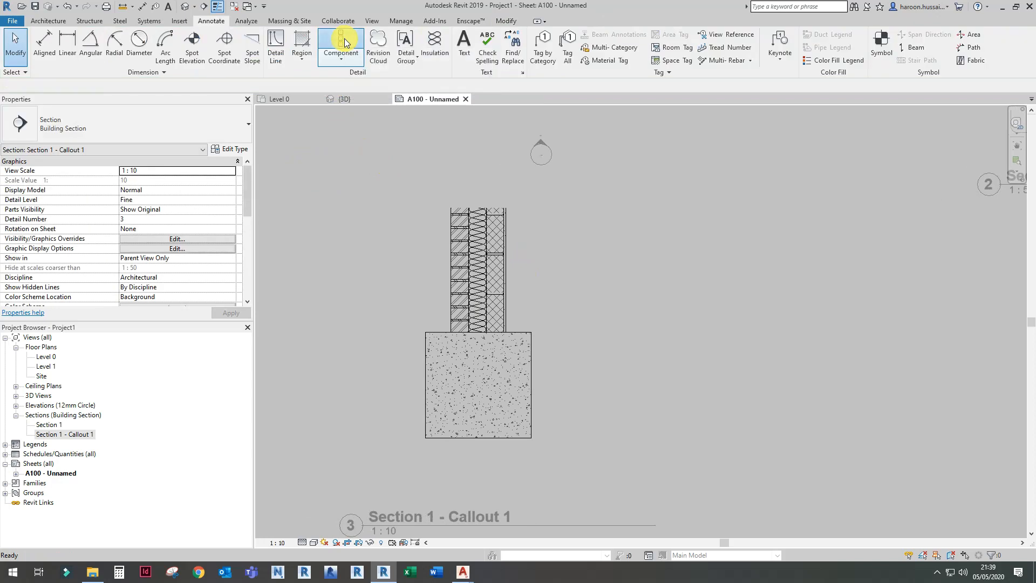
pyautogui.press('Escape')
pyautogui.click(341, 58)
pyautogui.click(353, 80)
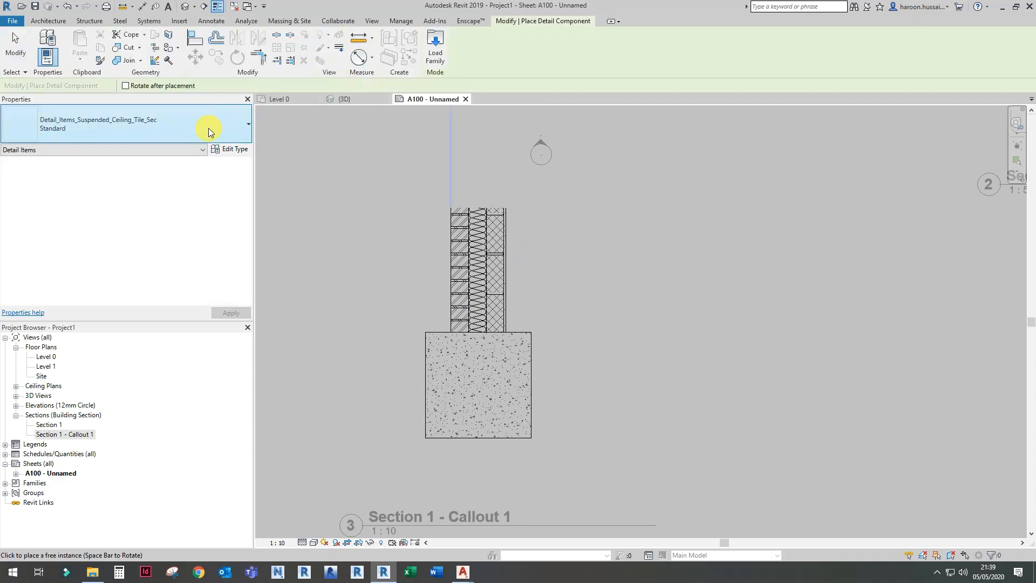
pyautogui.click(172, 125)
pyautogui.scroll(3, 123, 237)
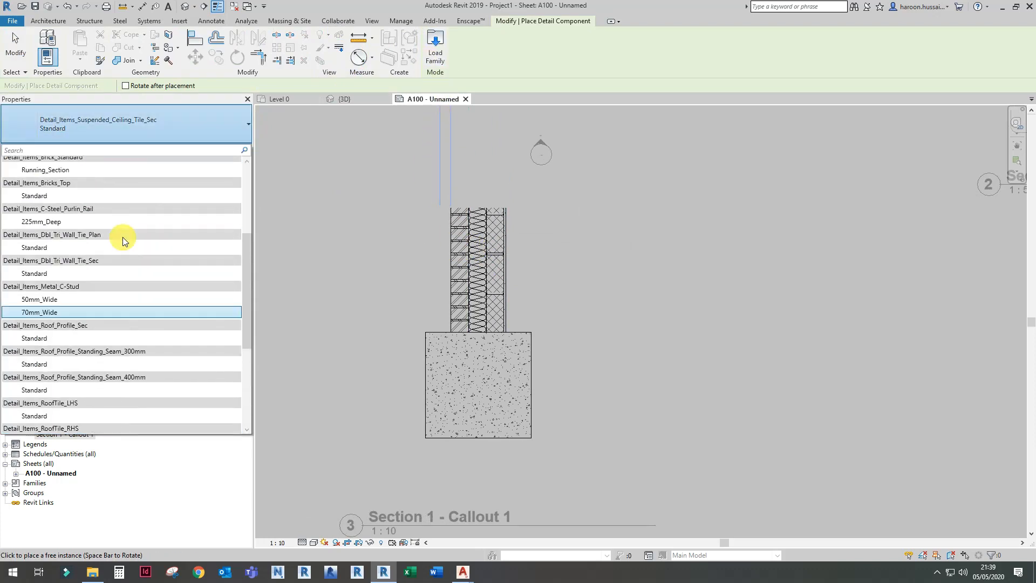
pyautogui.write('bre')
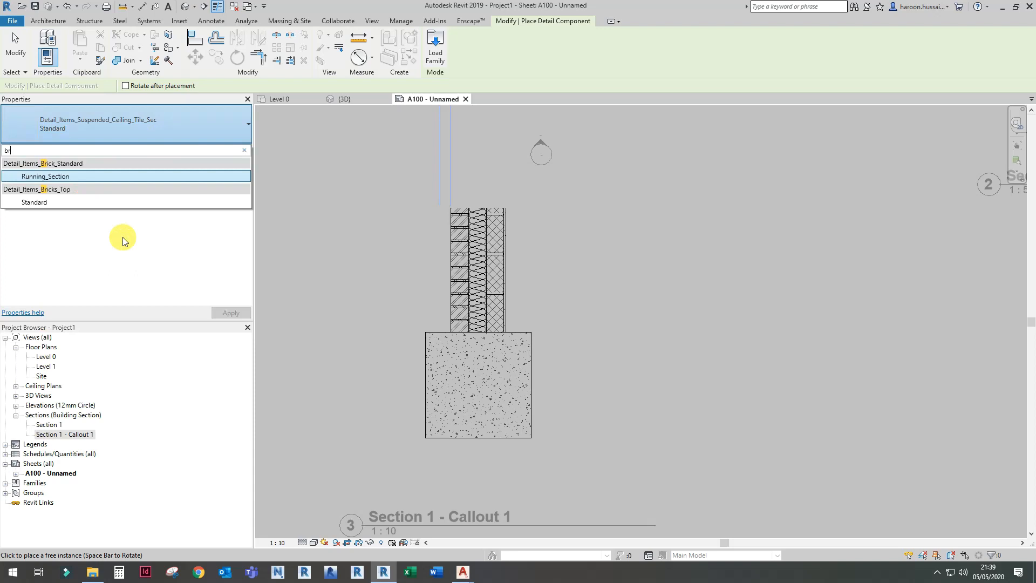
pyautogui.press('BackSpace')
pyautogui.press('BackSpace')
pyautogui.press('BackSpace')
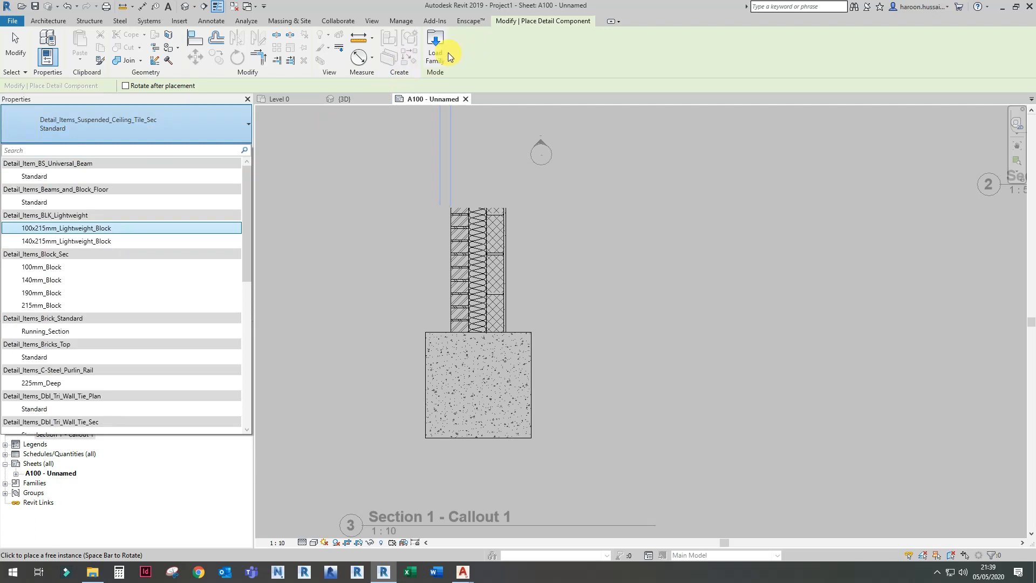
# Load the Detail_Items_Break_Line family from the Annotations folder of the detail items library
pyautogui.click(436, 66)
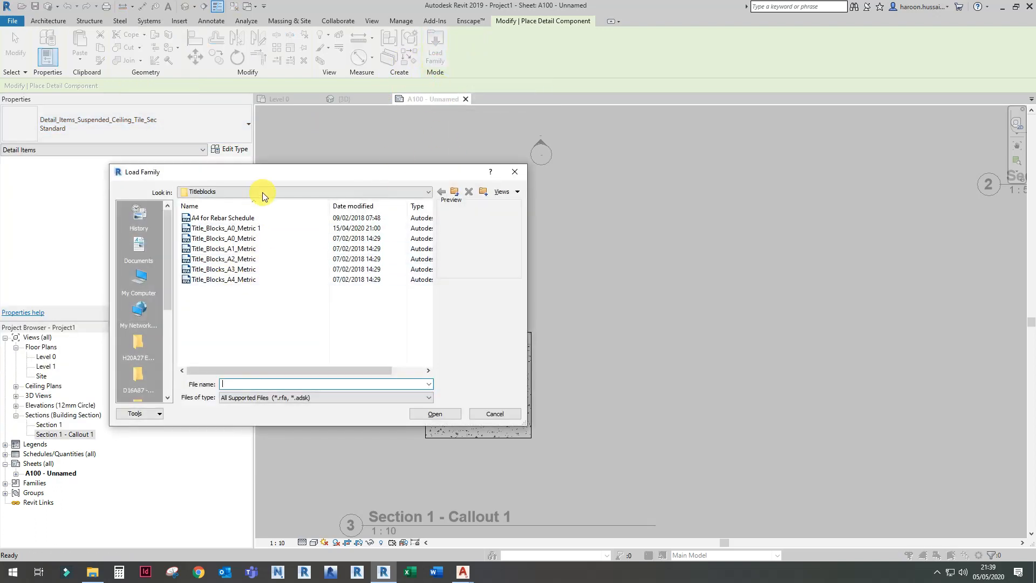
pyautogui.click(263, 192)
pyautogui.scroll(5, 267, 264)
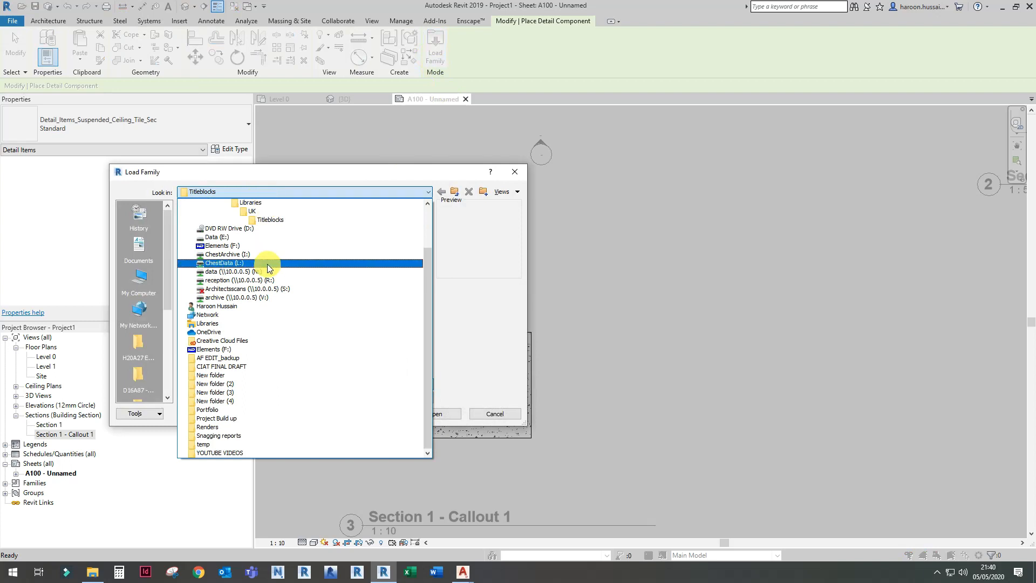
pyautogui.click(282, 209)
pyautogui.click(266, 305)
pyautogui.doubleClick(266, 305)
pyautogui.doubleClick(265, 218)
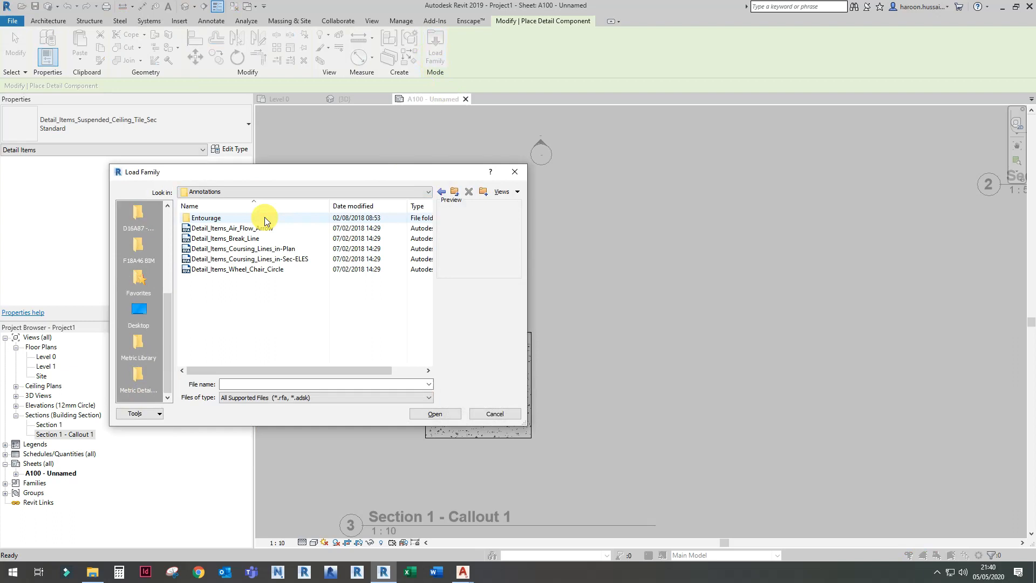
pyautogui.click(271, 242)
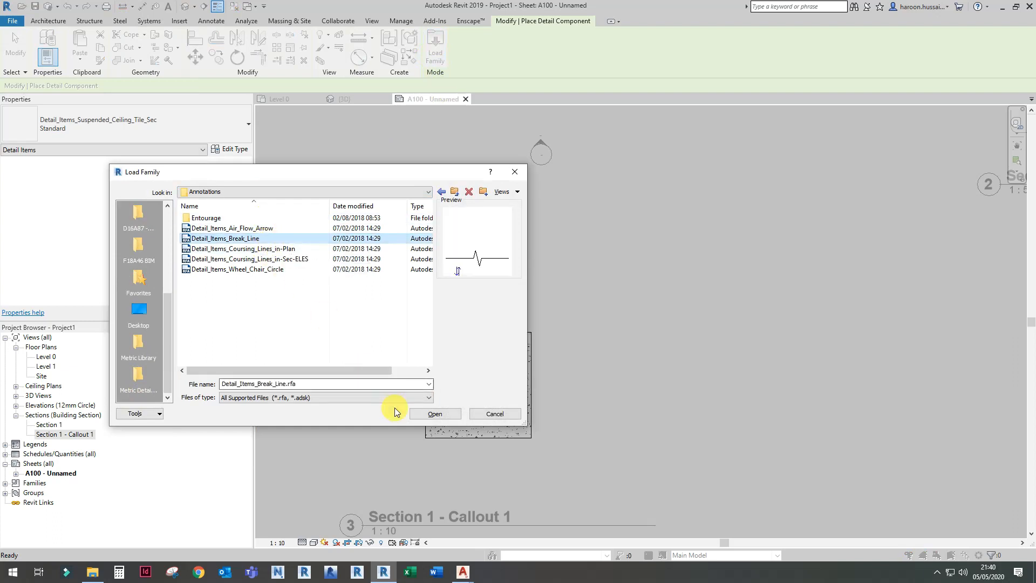
pyautogui.click(419, 413)
# Place the break line across the upper end of the cavity wall in the callout, centred on the insulation
pyautogui.scroll(3, 481, 222)
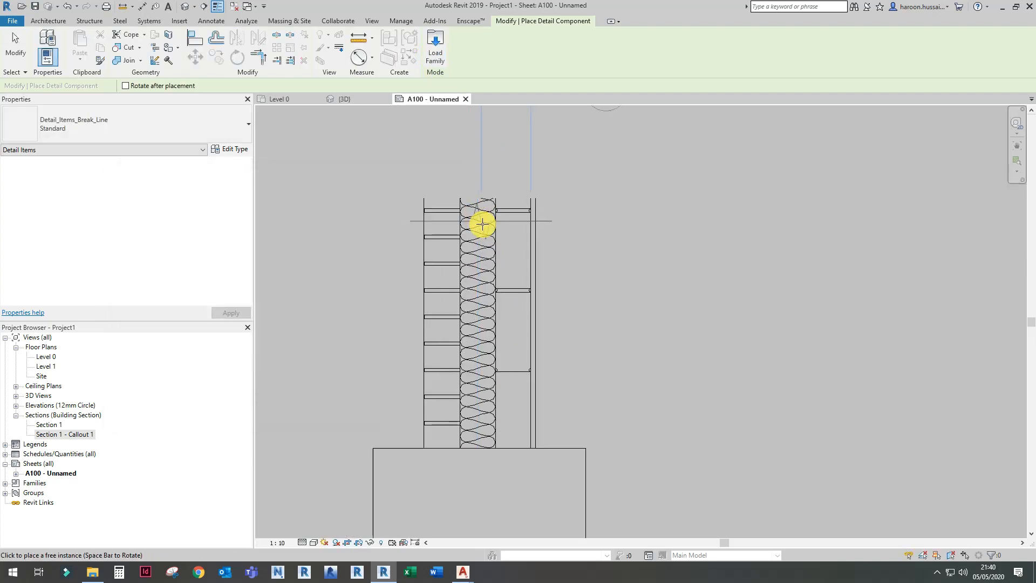
pyautogui.click(477, 226)
pyautogui.press('Escape')
pyautogui.press('Escape')
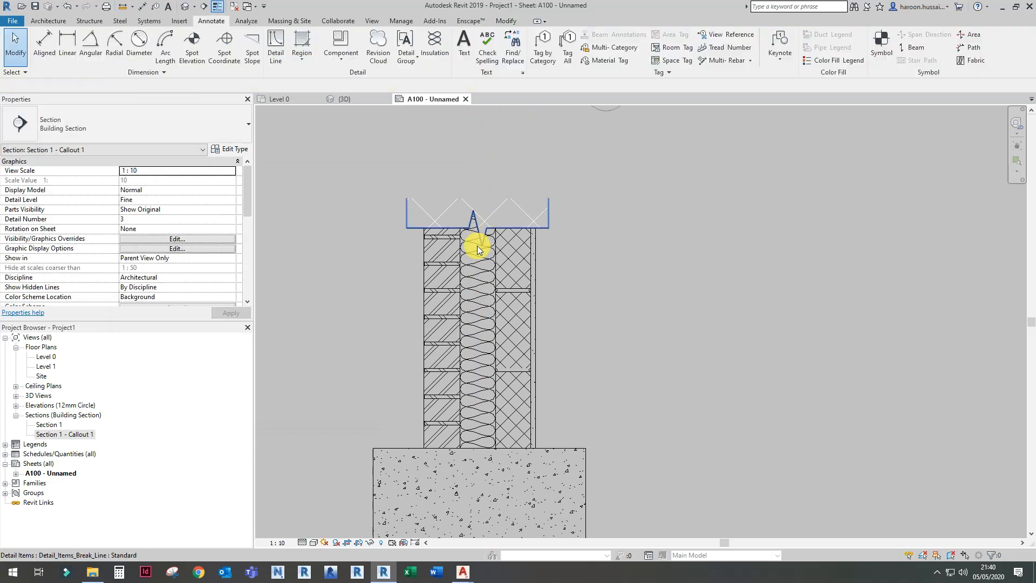
# Add a text note with a leader reading "100mm blockwork" that points at the blockwork leaf in the callout
pyautogui.scroll(-4, 480, 295)
pyautogui.moveTo(517, 357); pyautogui.dragTo(479, 301, button='middle')
pyautogui.scroll(3, 475, 292)
pyautogui.scroll(-2, 474, 293)
pyautogui.moveTo(493, 242); pyautogui.dragTo(512, 267, button='middle')
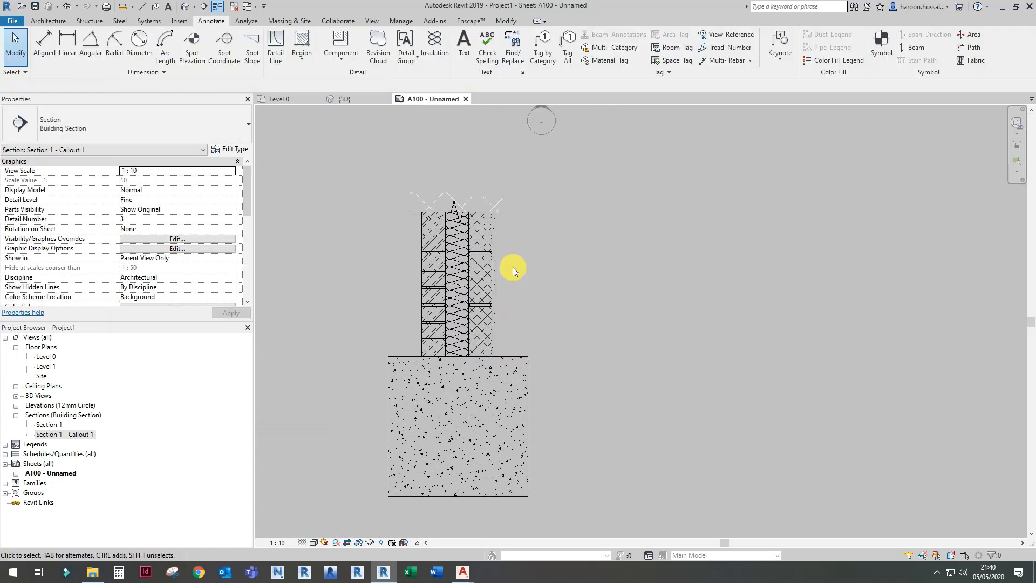
pyautogui.click(463, 54)
pyautogui.scroll(2, 501, 276)
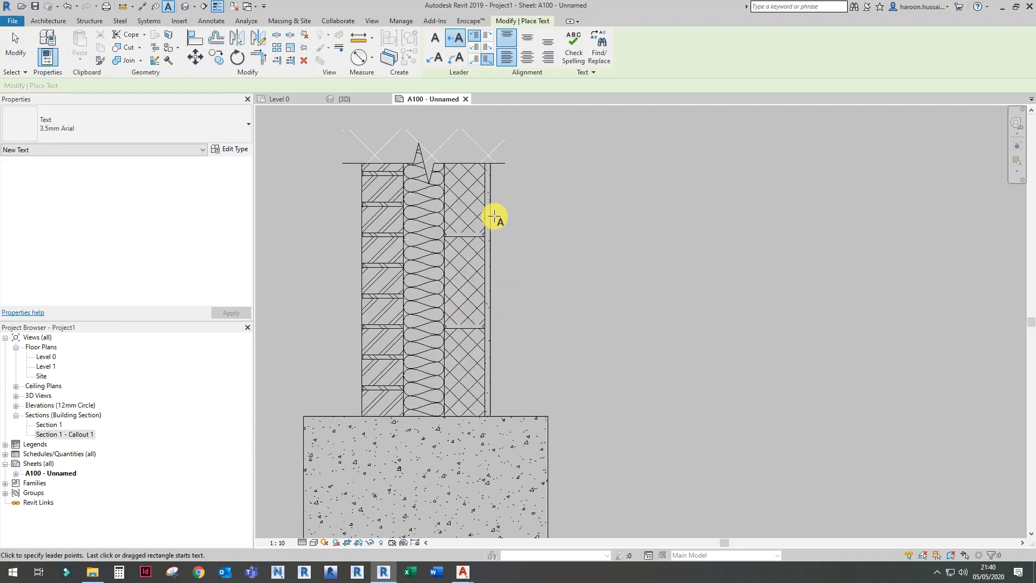
pyautogui.click(464, 203)
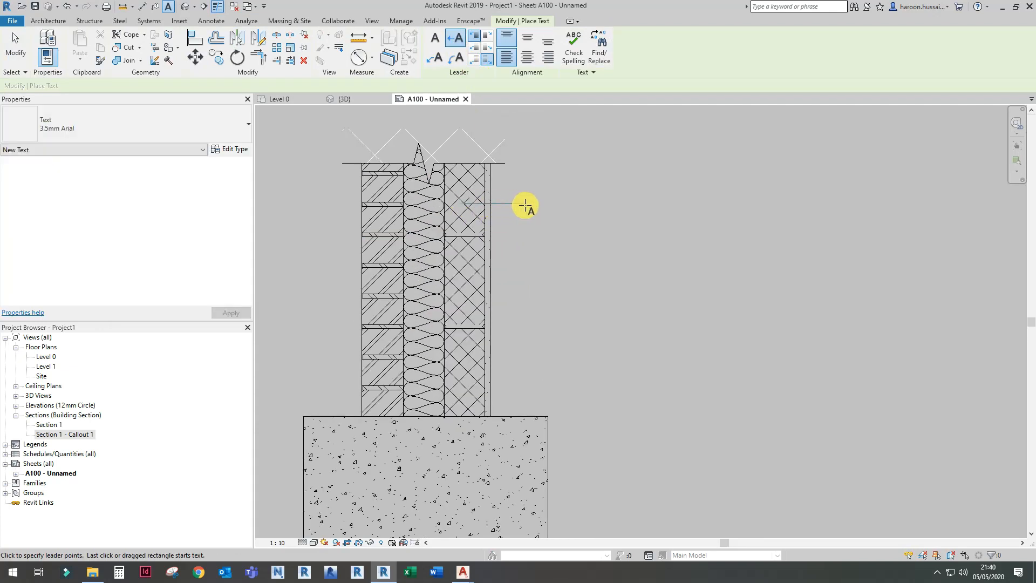
pyautogui.click(527, 205)
pyautogui.write('100')
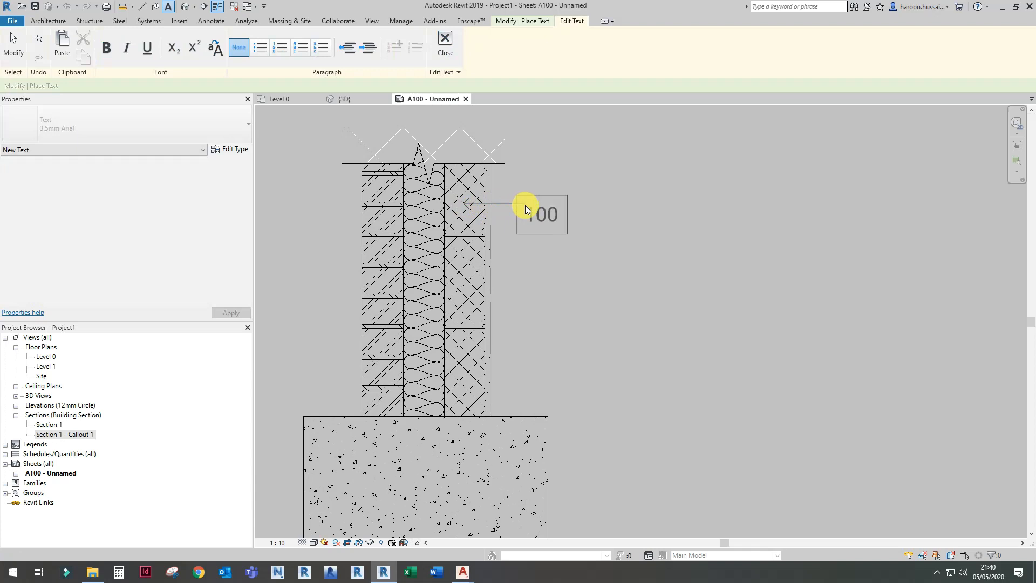
pyautogui.write('mm ')
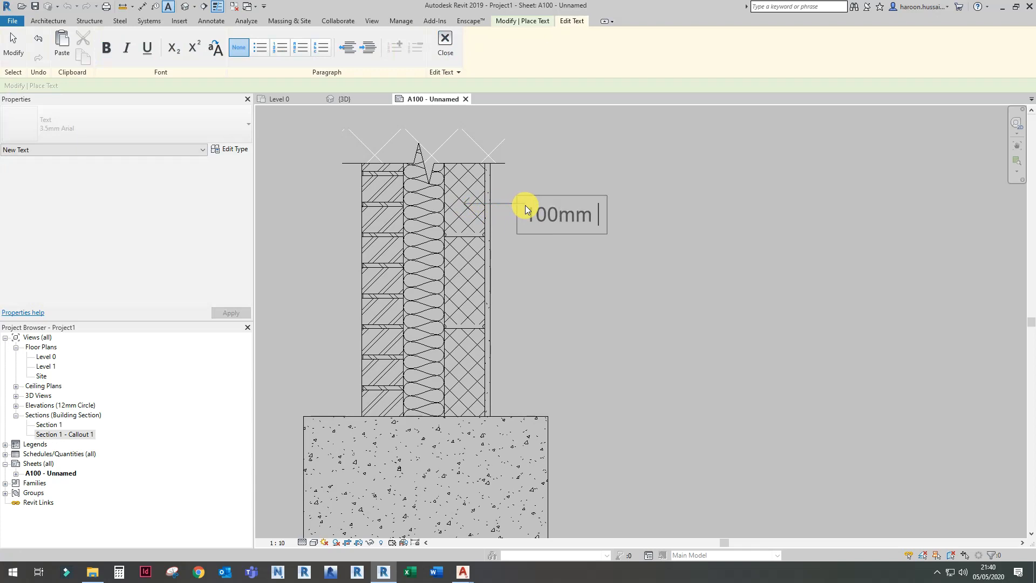
pyautogui.write('blockwork')
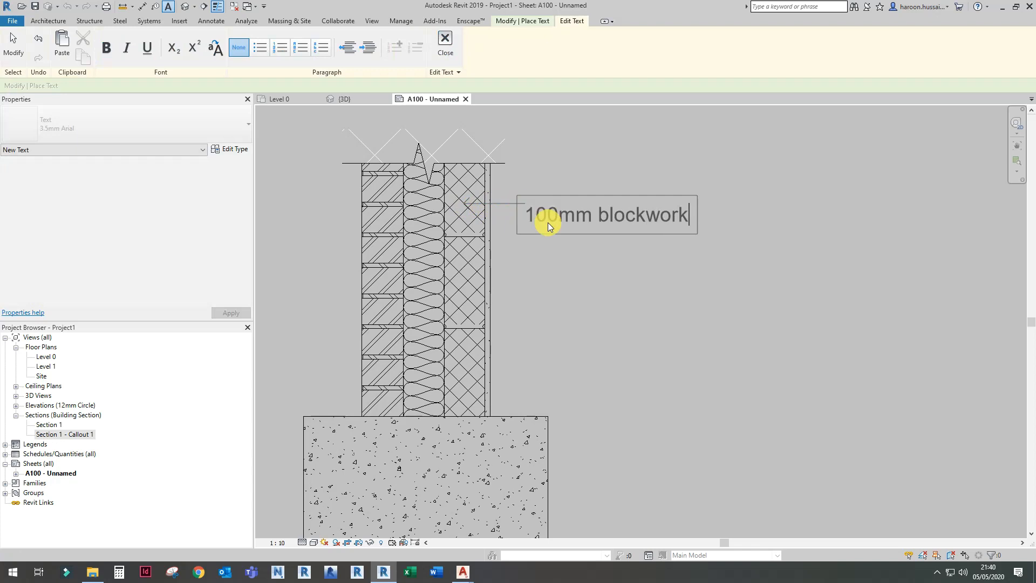
pyautogui.click(606, 277)
pyautogui.press('Escape')
pyautogui.press('Escape')
# Change the blockwork note's text type to 2.5mm Arial
pyautogui.click(571, 214)
pyautogui.click(186, 124)
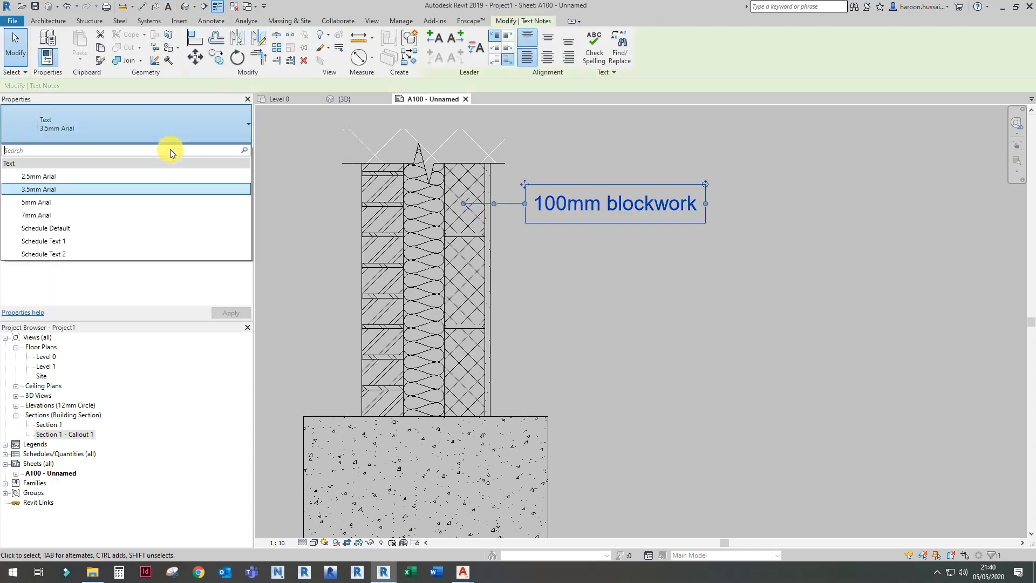
pyautogui.click(152, 174)
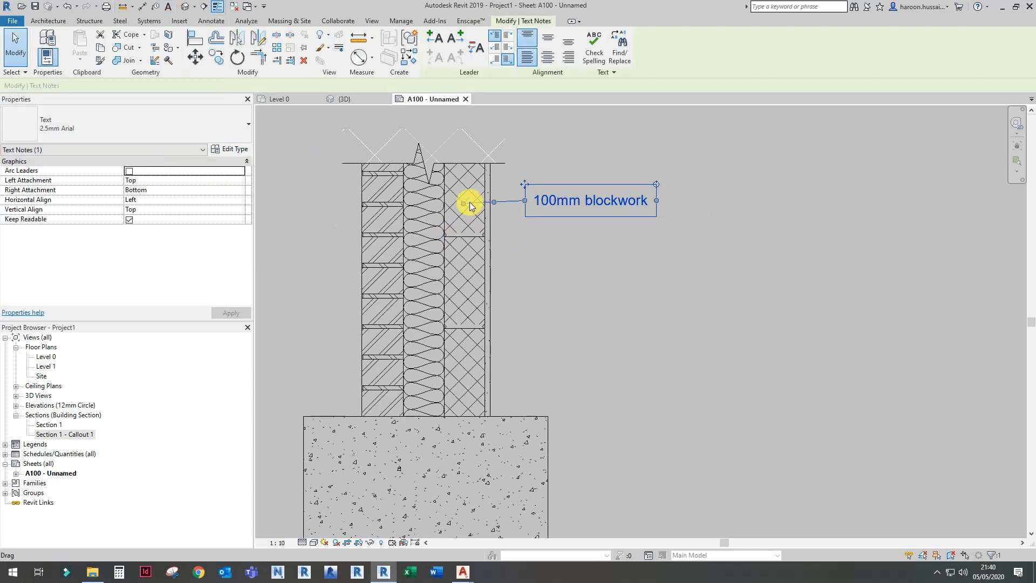
pyautogui.scroll(4, 467, 201)
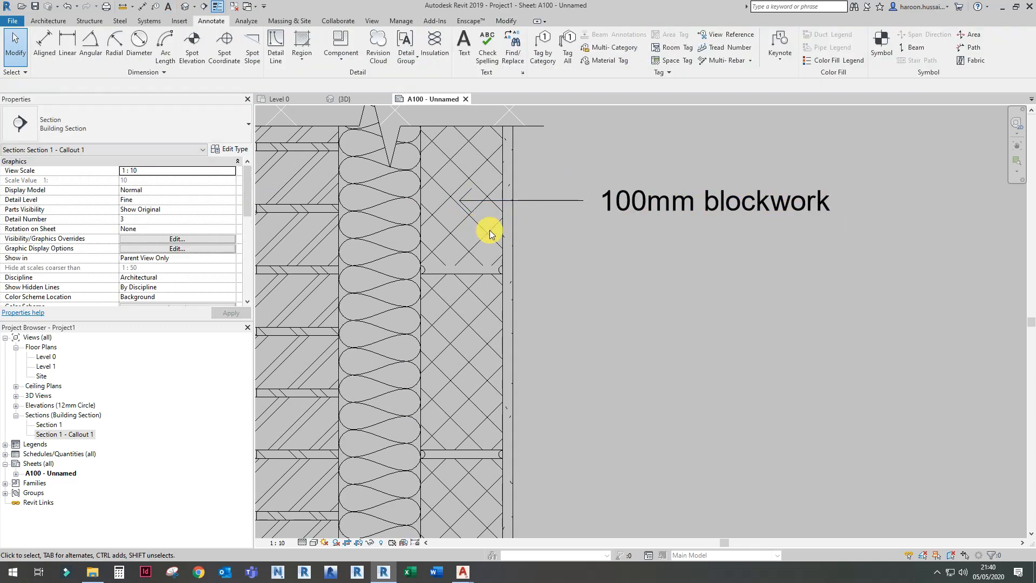
pyautogui.scroll(-3, 565, 224)
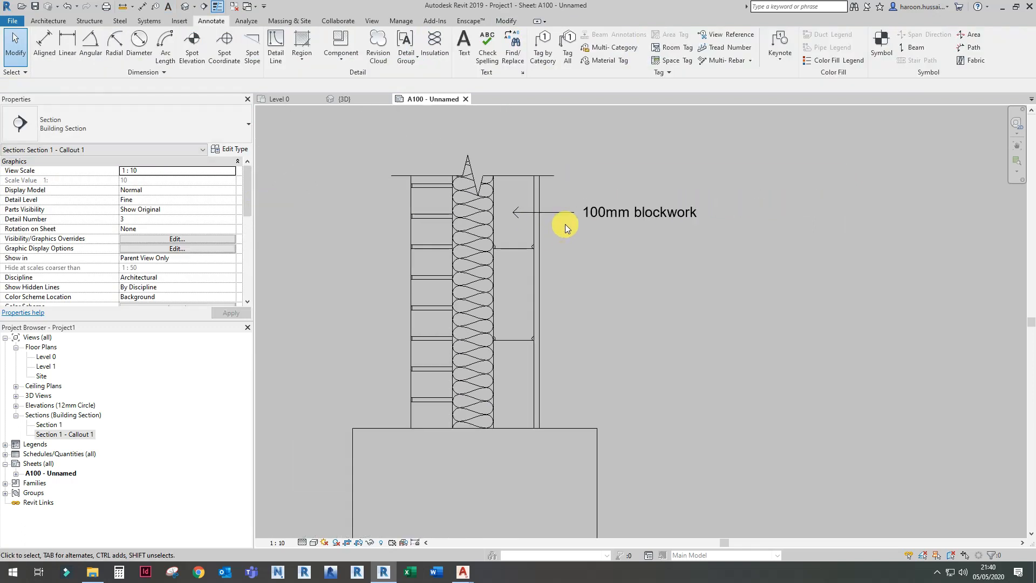
# Set the leader arrowhead of the blockwork note's 2.5mm Arial text type to Filled Dot 3mm
pyautogui.click(237, 150)
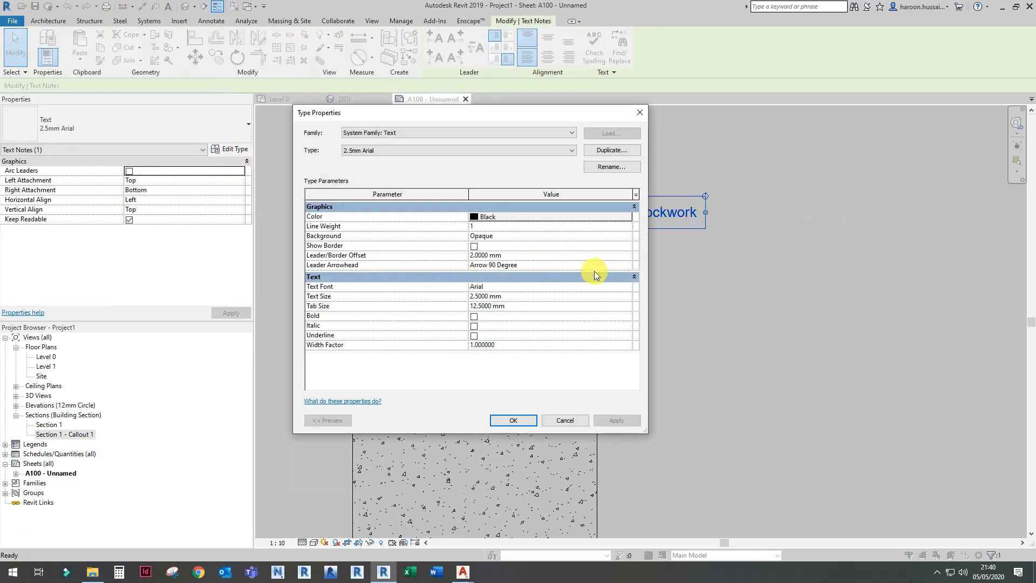
pyautogui.click(622, 264)
pyautogui.click(626, 265)
pyautogui.scroll(-2, 588, 304)
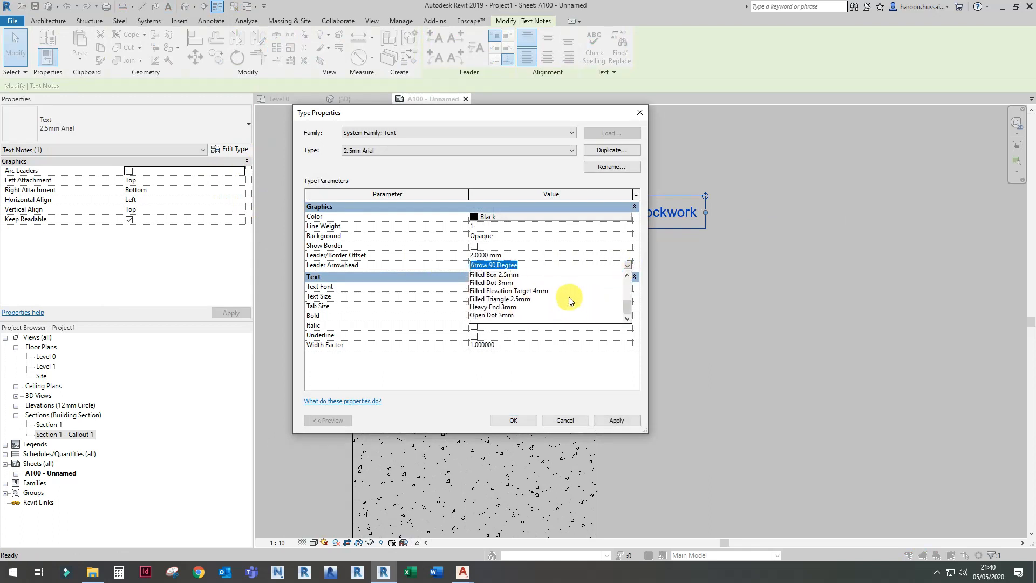
pyautogui.click(522, 283)
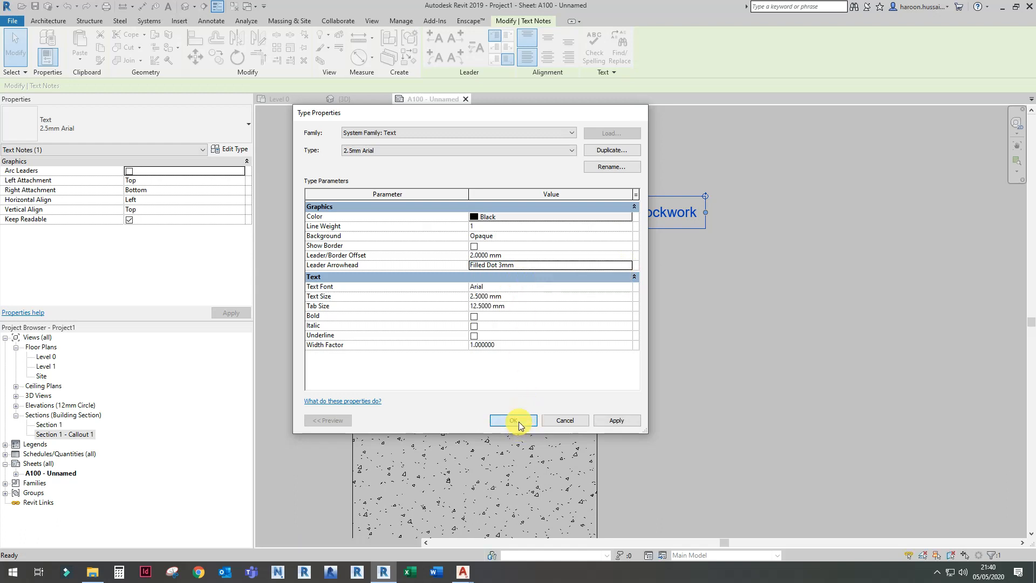
pyautogui.click(519, 421)
pyautogui.click(556, 309)
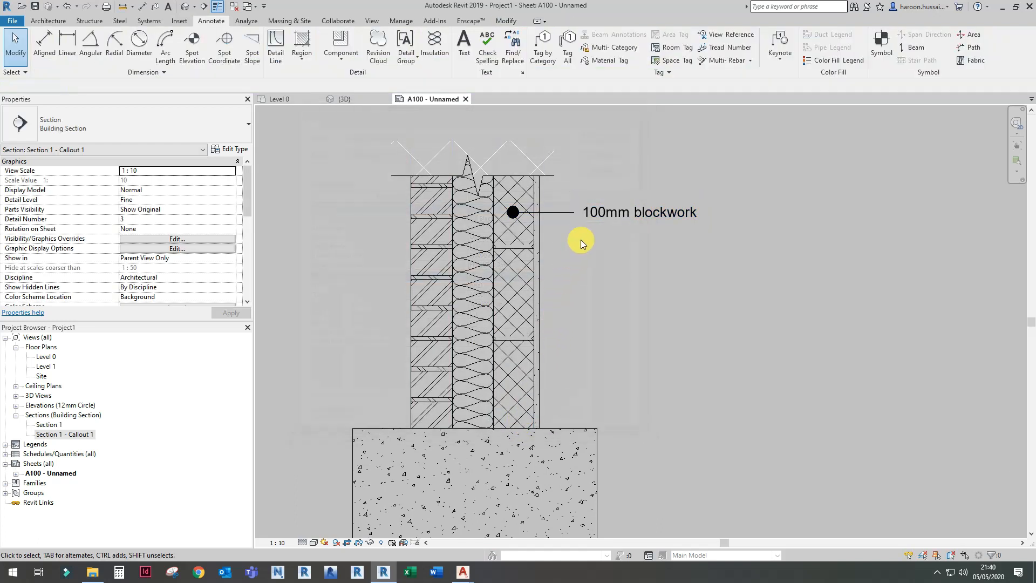
pyautogui.click(556, 212)
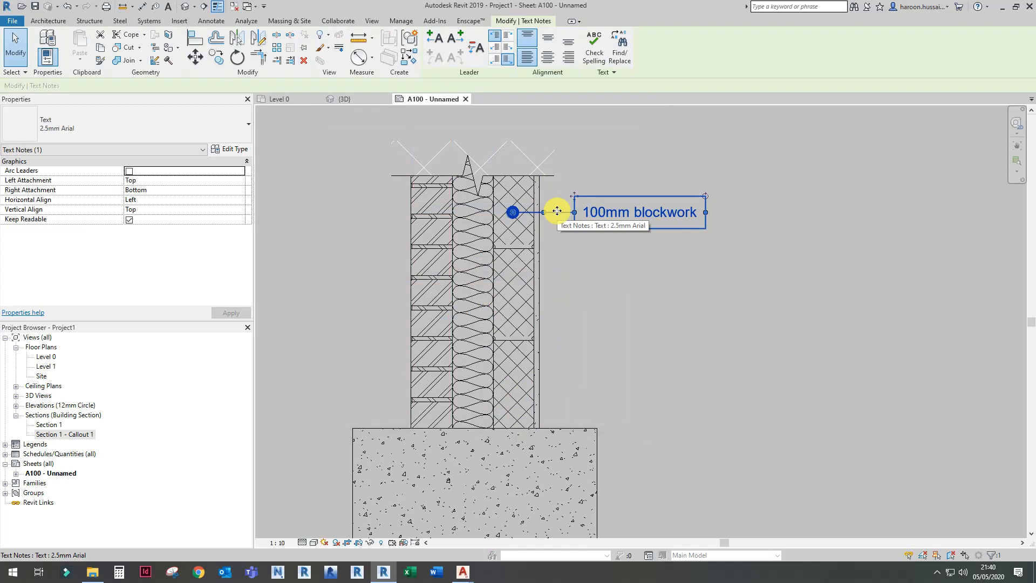
pyautogui.press('Escape')
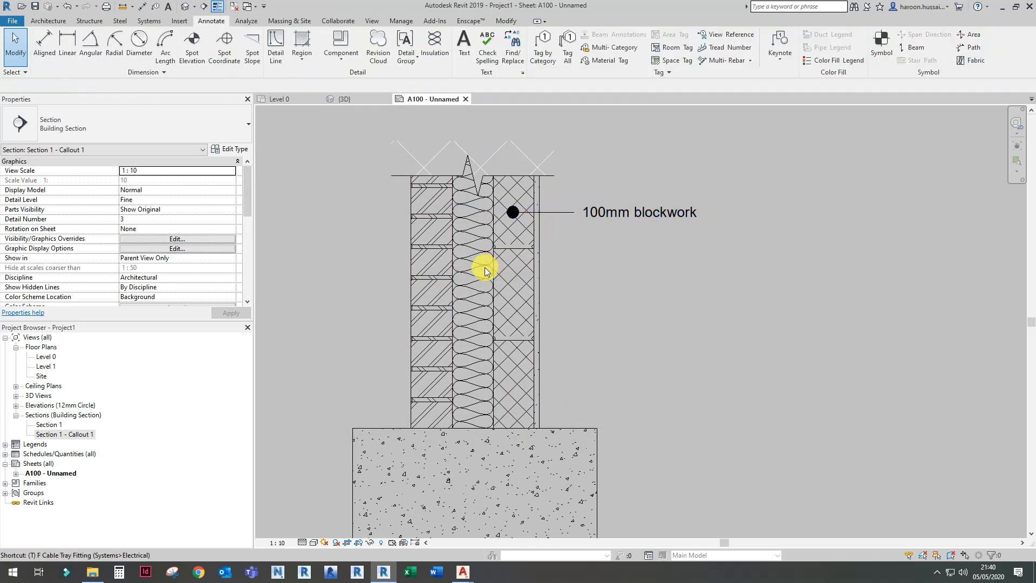
pyautogui.press('t')
pyautogui.press('x')
pyautogui.press('Escape')
pyautogui.press('Escape')
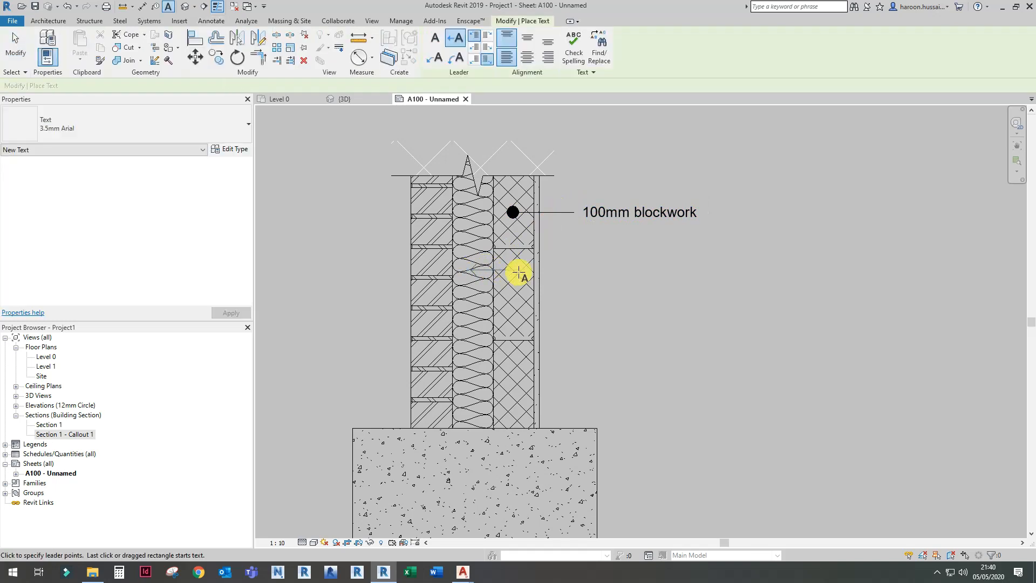
# Add a 2.5mm Arial text note with a leader reading "100mm Insulation" that points at the insulation batting
pyautogui.press('t')
pyautogui.press('x')
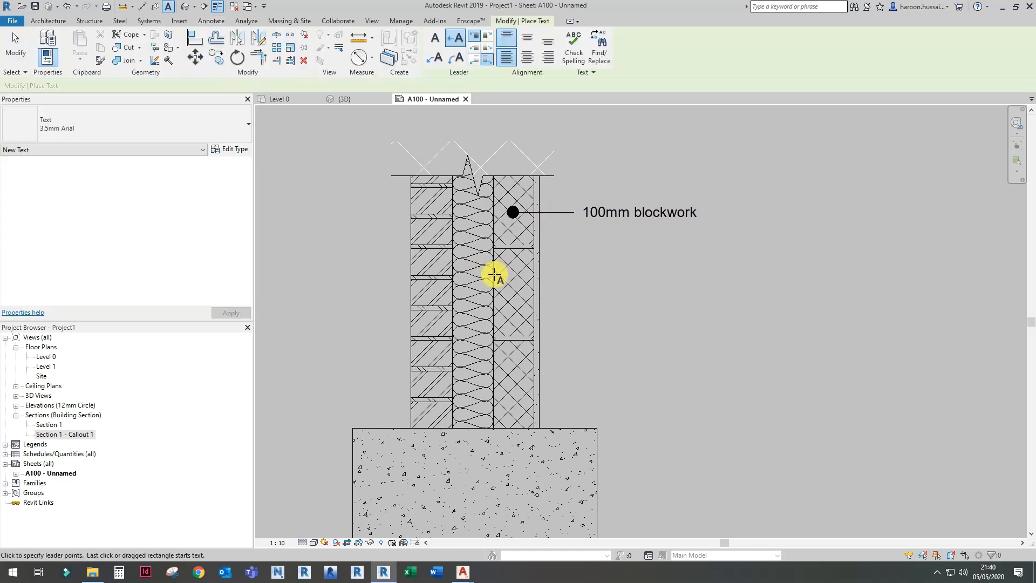
pyautogui.click(223, 137)
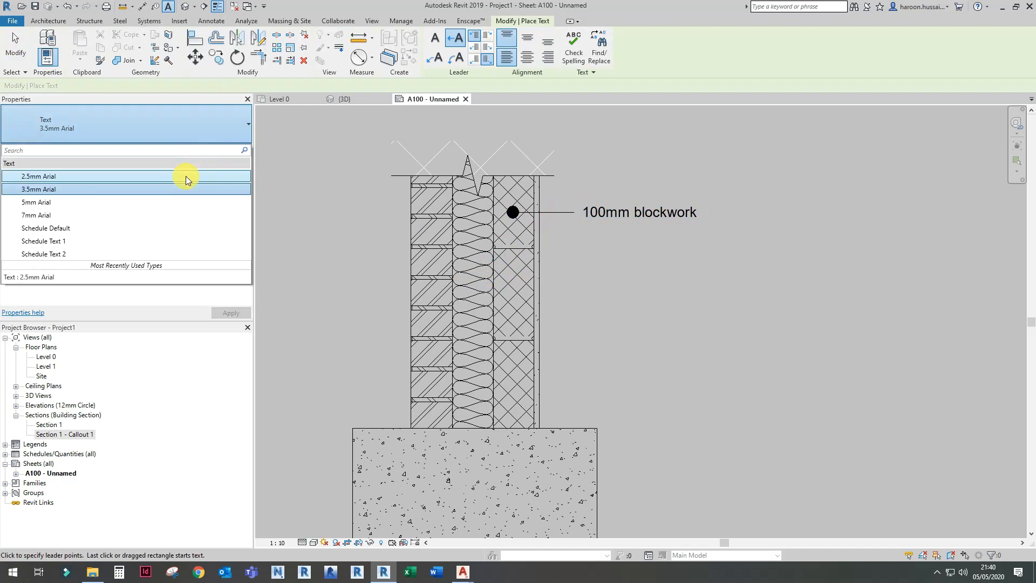
pyautogui.click(183, 186)
pyautogui.click(469, 276)
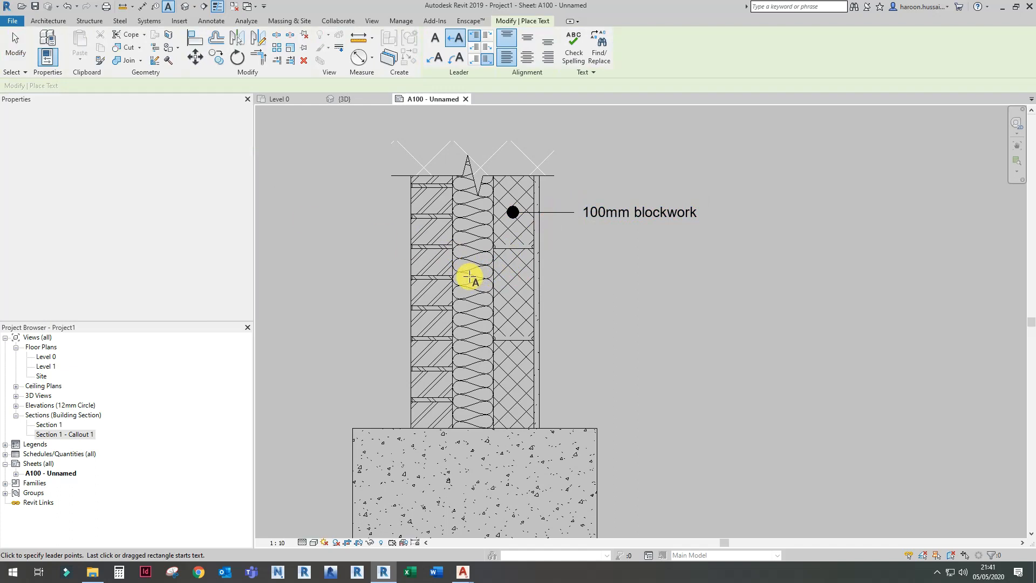
pyautogui.click(572, 277)
pyautogui.write('100mm')
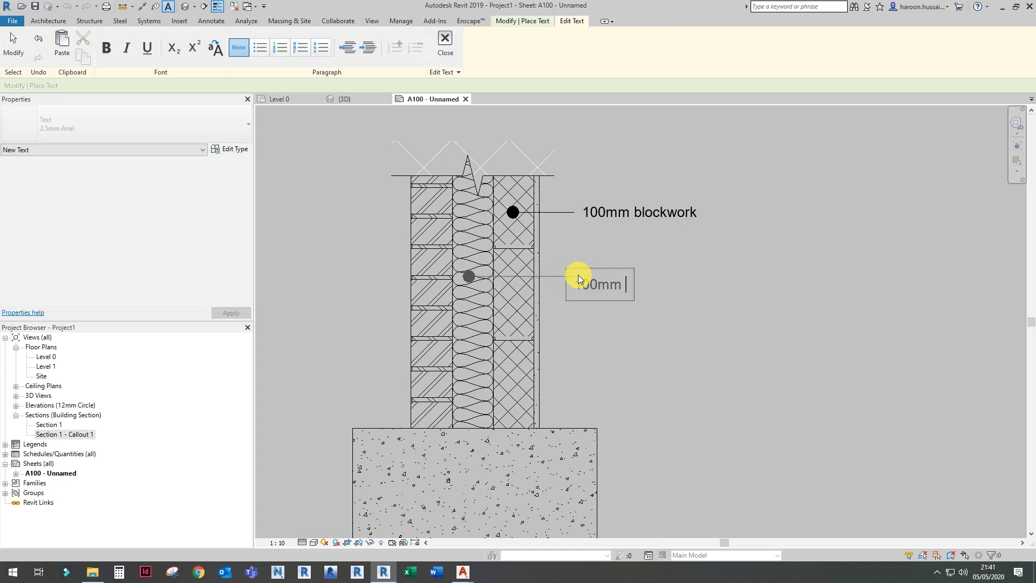
pyautogui.write(' Insulation')
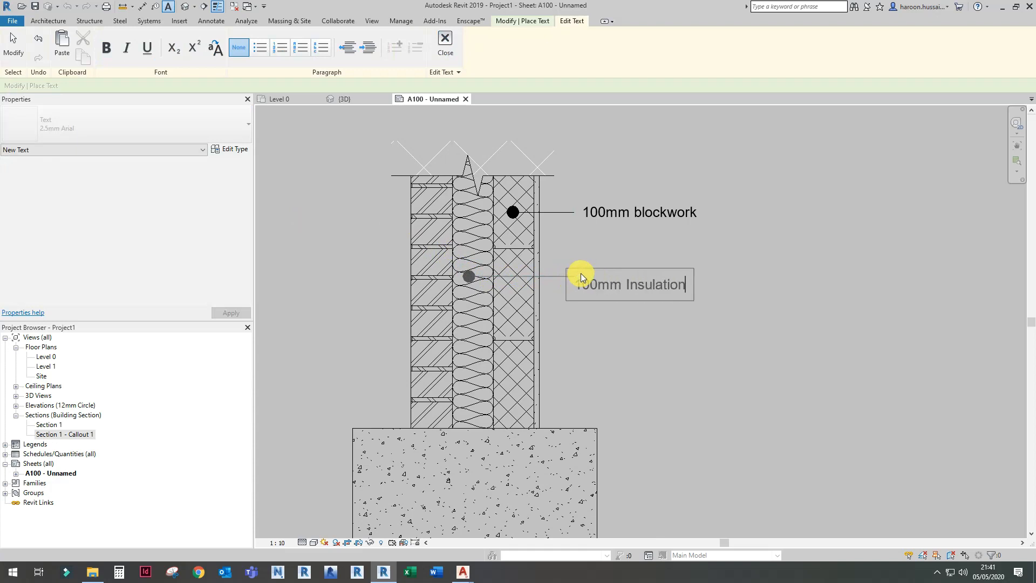
pyautogui.click(680, 352)
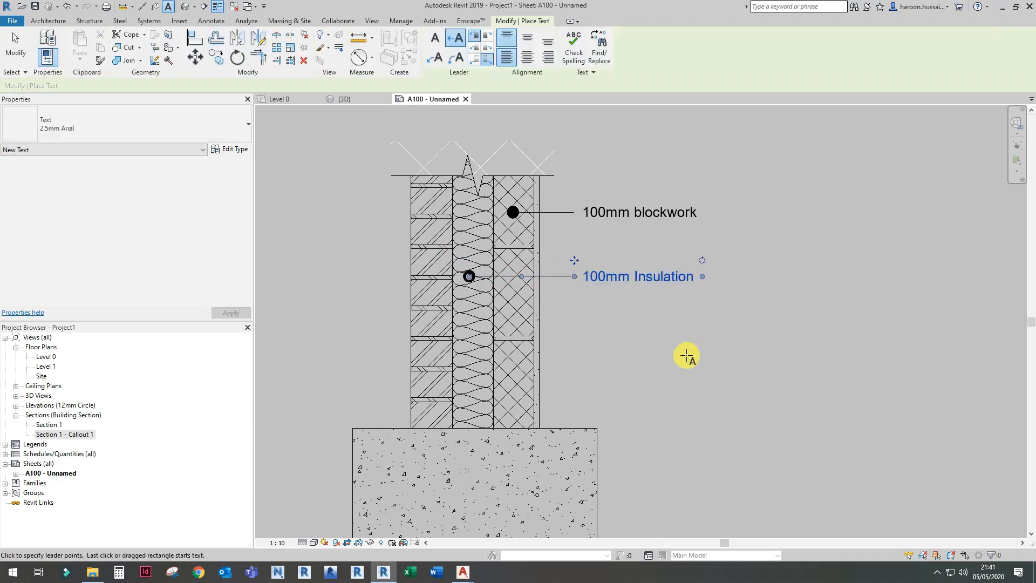
# Add a leader note reading "102.5mm facing brickwork" that points at the brick leaf, in line with the other notes
pyautogui.click(452, 39)
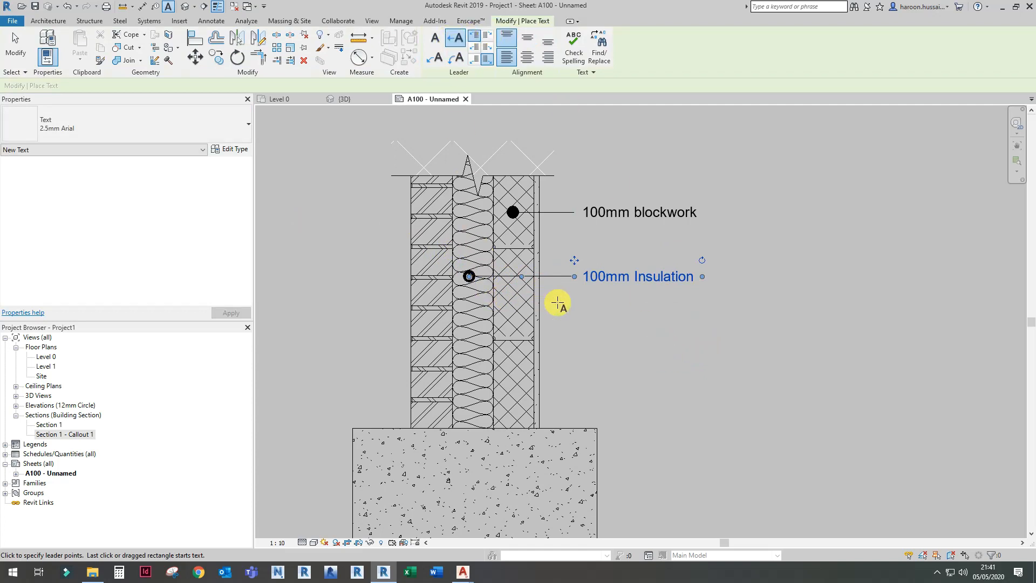
pyautogui.click(429, 354)
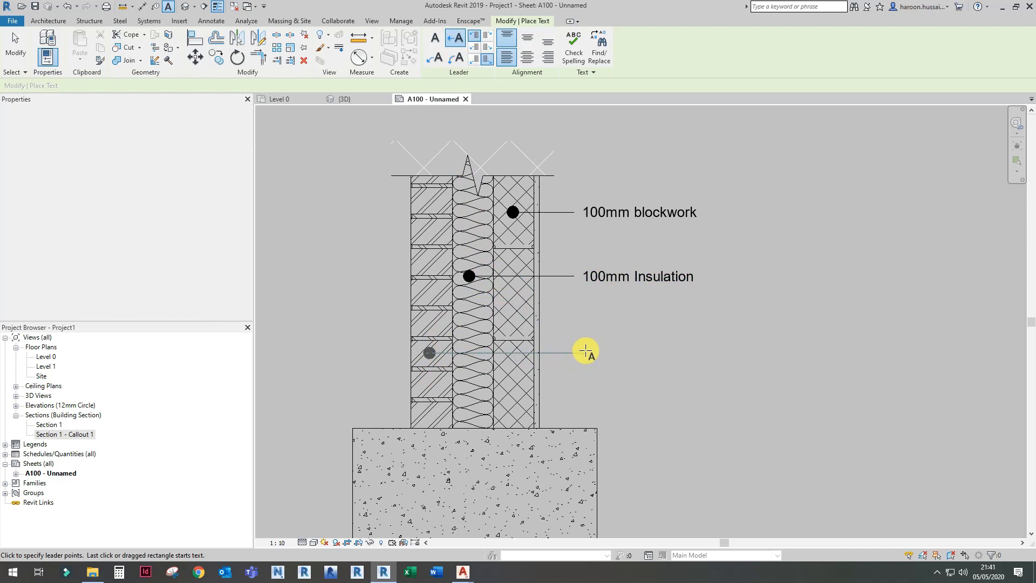
pyautogui.click(576, 351)
pyautogui.write('102.5mm facing brickwork')
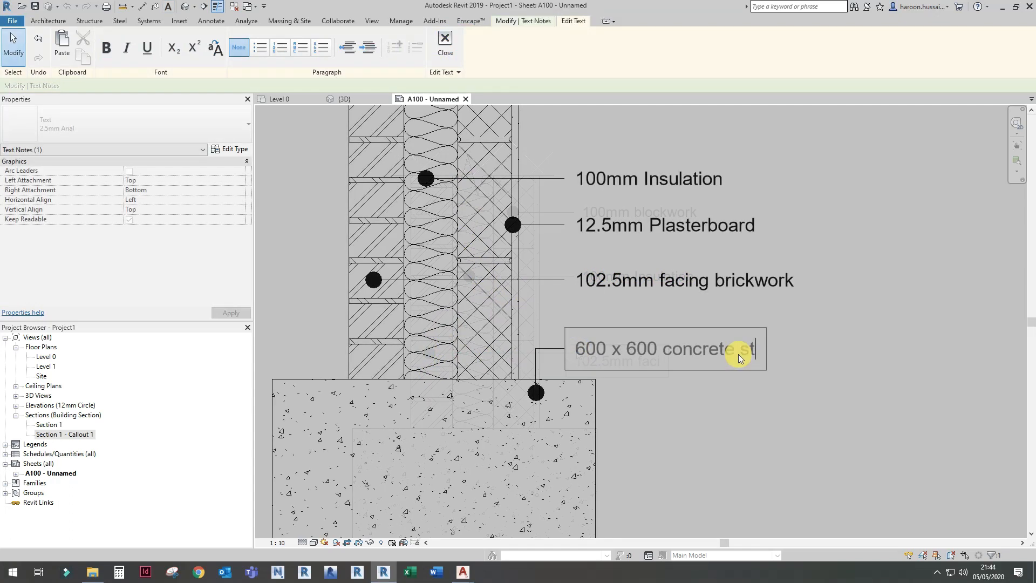
# Complete the foundation's leader note as "600 x 600 concrete strip foundation" and deactivate the callout view on the sheet
pyautogui.write('rip foundation')
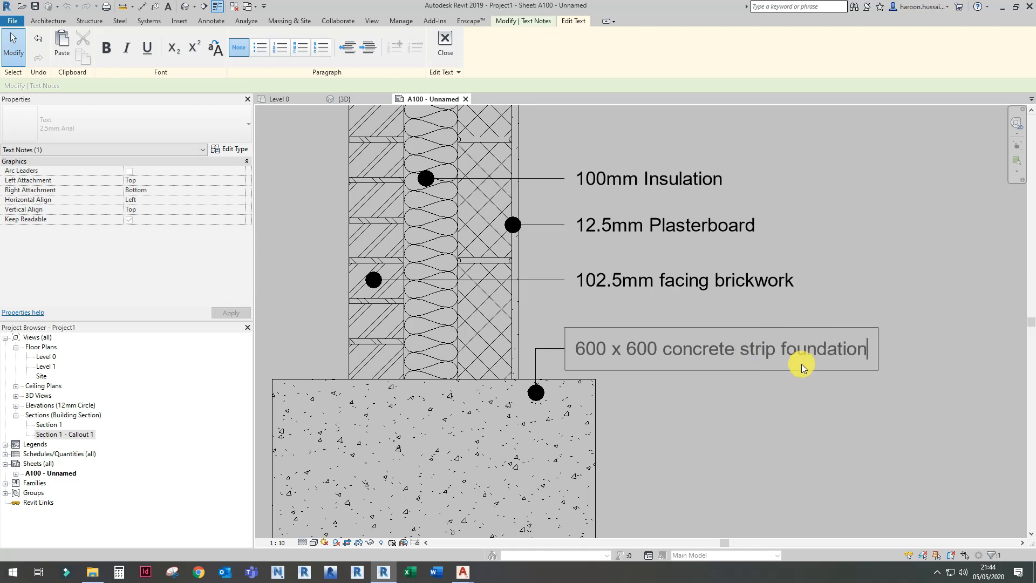
pyautogui.click(816, 387)
pyautogui.scroll(-2, 814, 389)
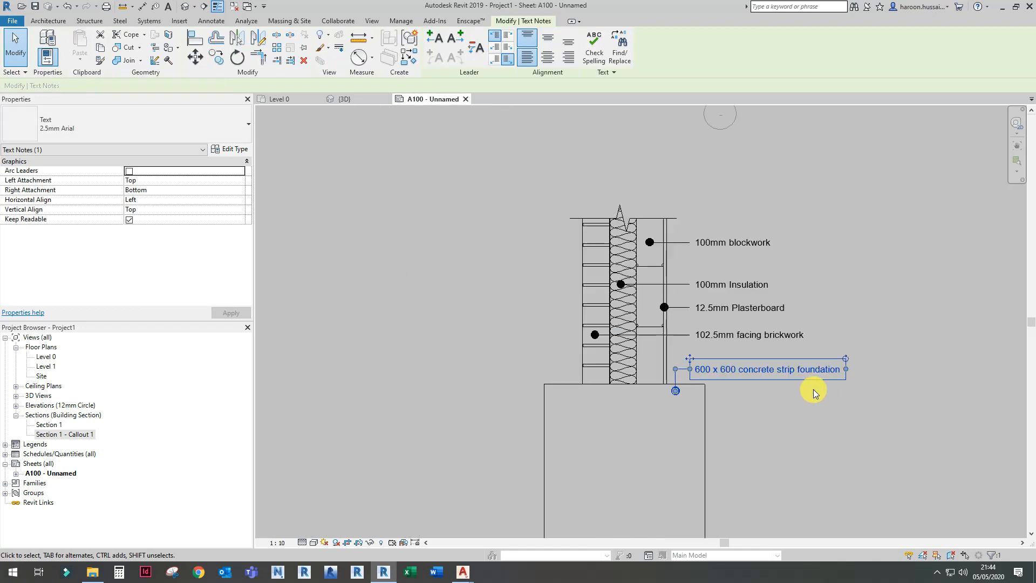
pyautogui.click(814, 389)
pyautogui.scroll(-5, 813, 389)
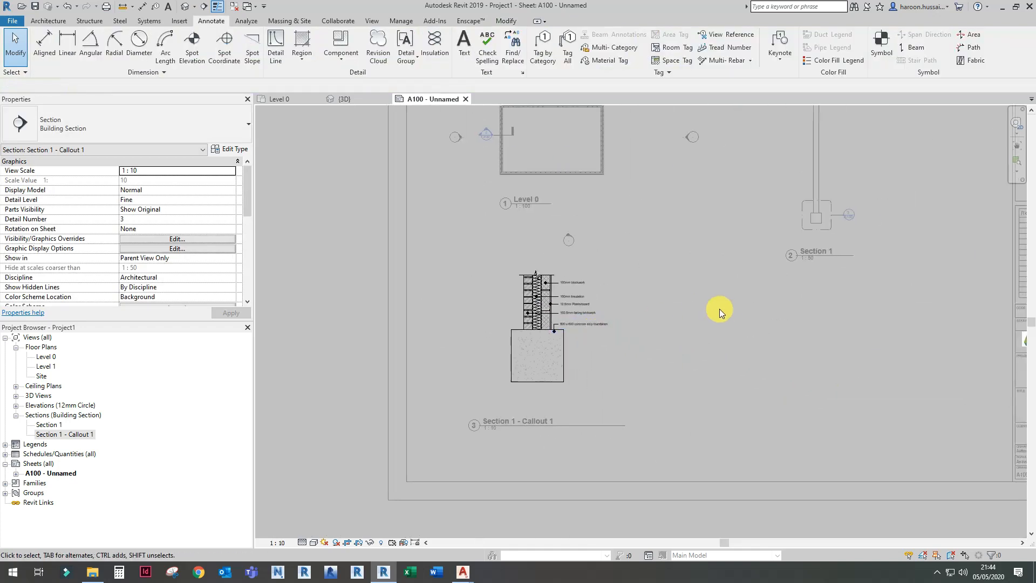
pyautogui.doubleClick(724, 309)
# Move the callout's view title just beneath the detail, aligned with the Level 0 title, and shorten its title line
pyautogui.scroll(4, 509, 449)
pyautogui.scroll(-3, 495, 399)
pyautogui.moveTo(531, 336); pyautogui.dragTo(529, 413, button='middle')
pyautogui.click(485, 478)
pyautogui.moveTo(486, 478); pyautogui.dragTo(521, 452)
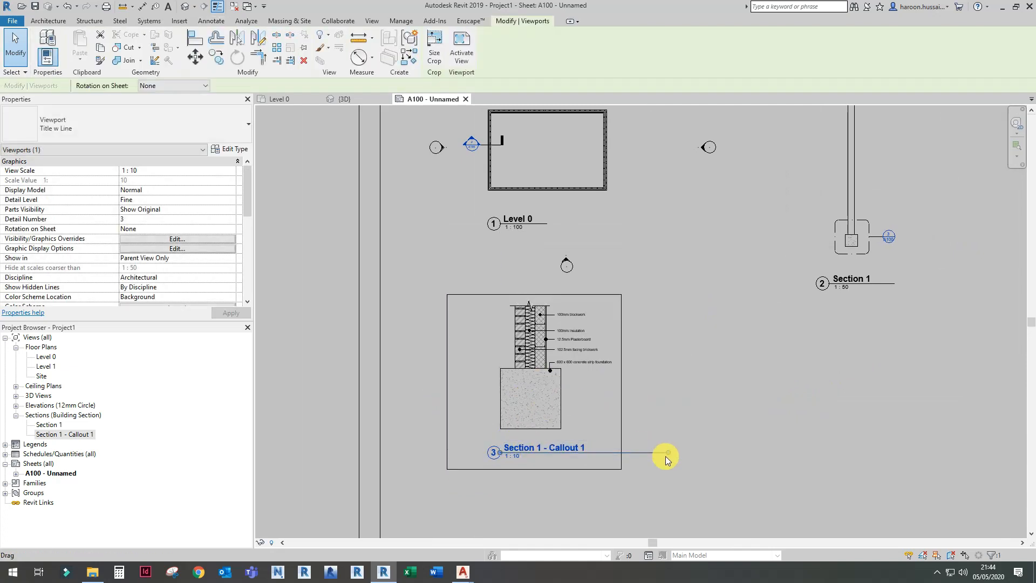
pyautogui.moveTo(666, 453); pyautogui.dragTo(591, 460)
# Examine the annotated callout detail and its title, and how it sits with the other views on the sheet
pyautogui.scroll(2, 524, 350)
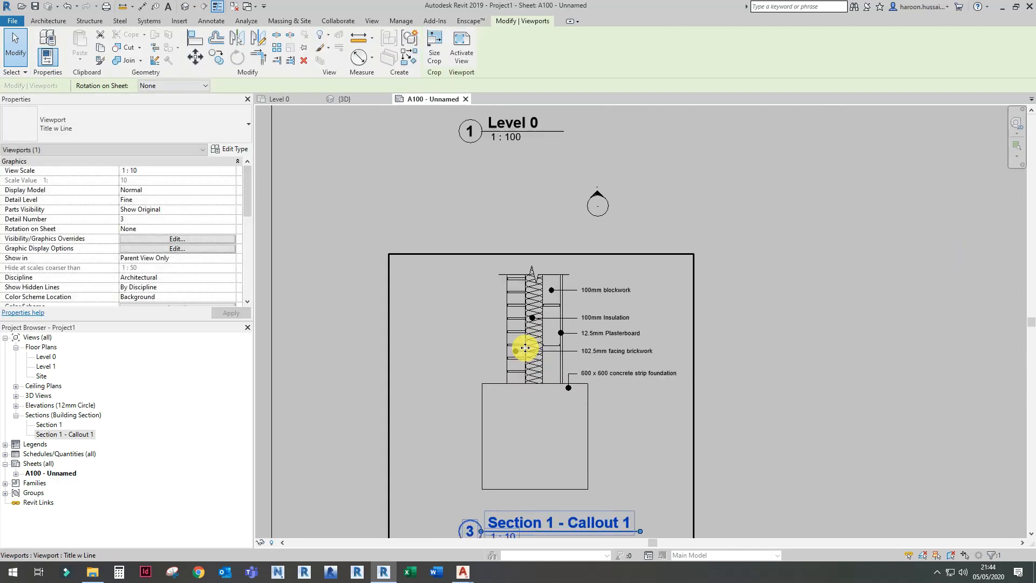
pyautogui.scroll(1, 524, 347)
pyautogui.moveTo(565, 455); pyautogui.dragTo(519, 386, button='middle')
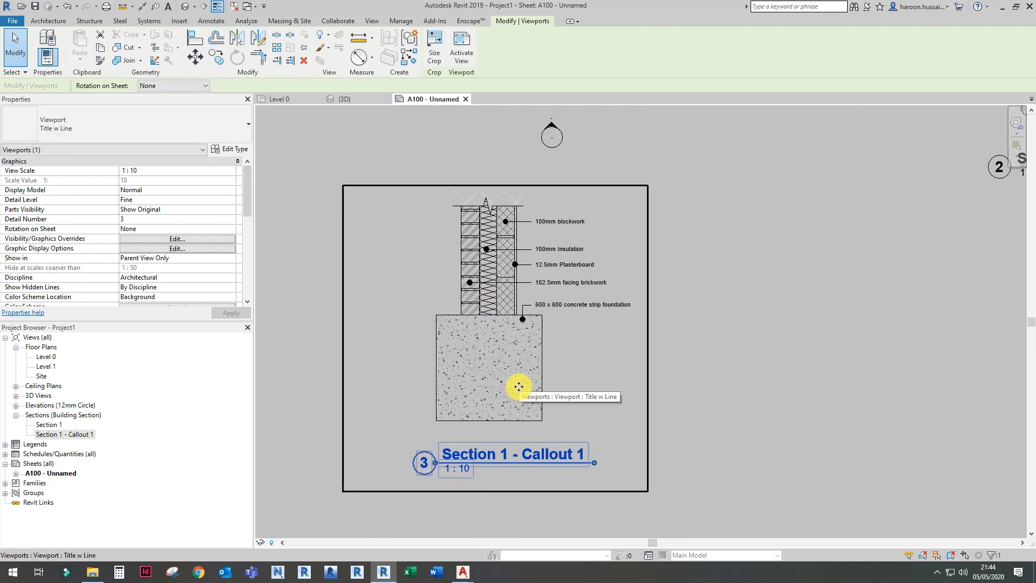
pyautogui.scroll(-3, 478, 467)
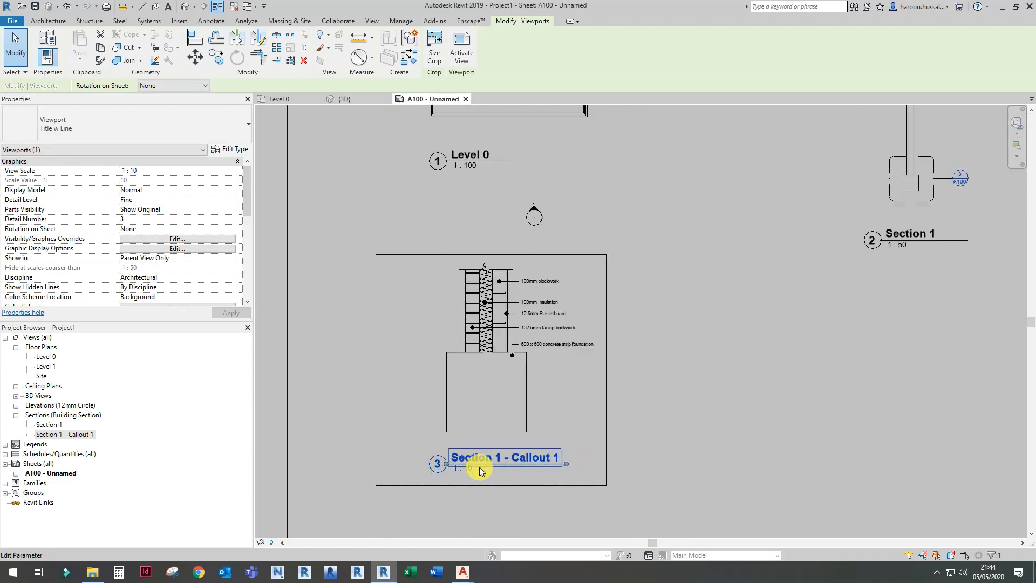
pyautogui.scroll(-3, 655, 375)
pyautogui.scroll(5, 689, 342)
pyautogui.scroll(-5, 689, 342)
pyautogui.scroll(-2, 674, 319)
# Set the Section 1 view's scale to 1:20 from within the sheet and deactivate the view
pyautogui.doubleClick(673, 318)
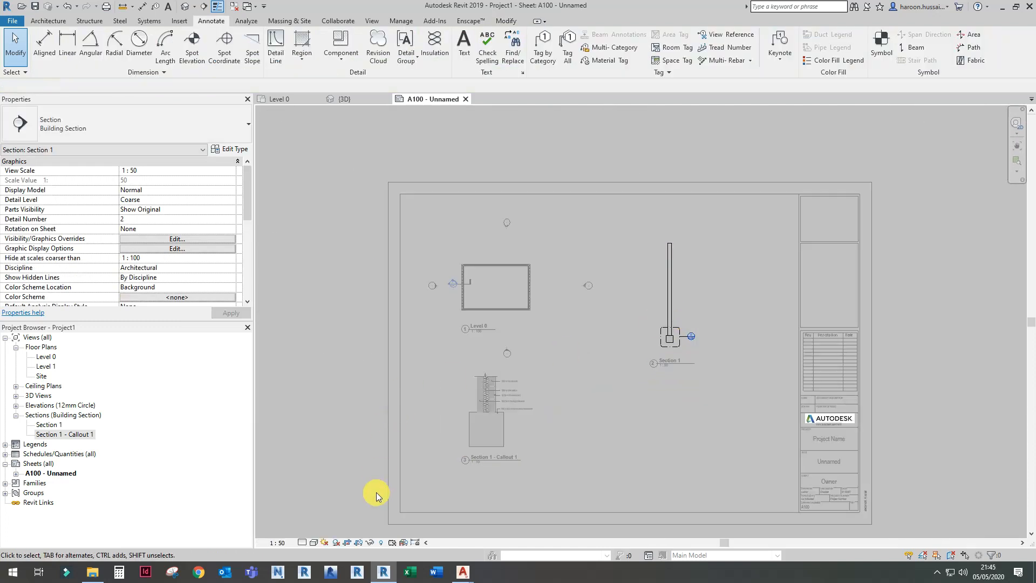
pyautogui.click(284, 542)
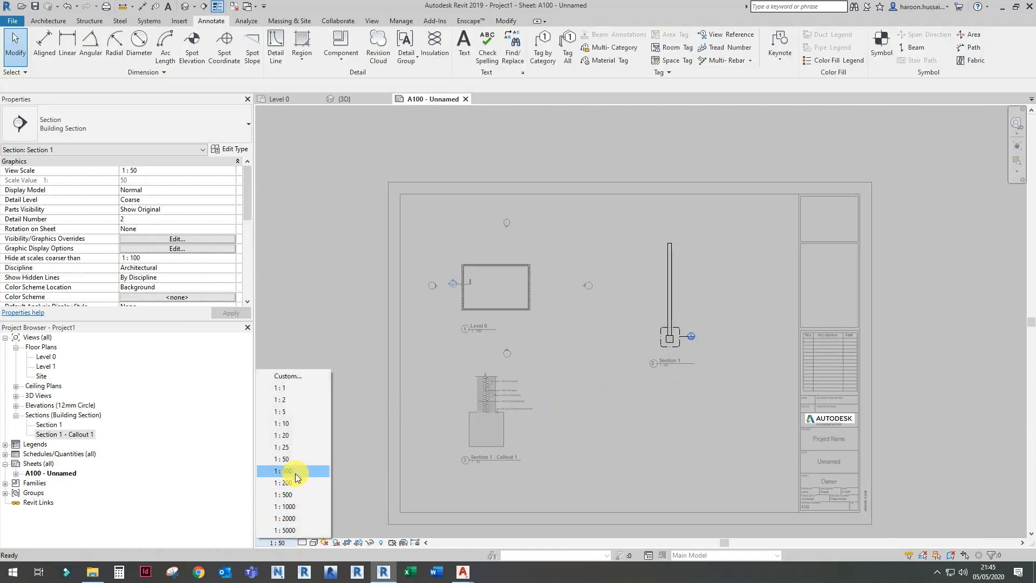
pyautogui.click(301, 436)
pyautogui.click(658, 419)
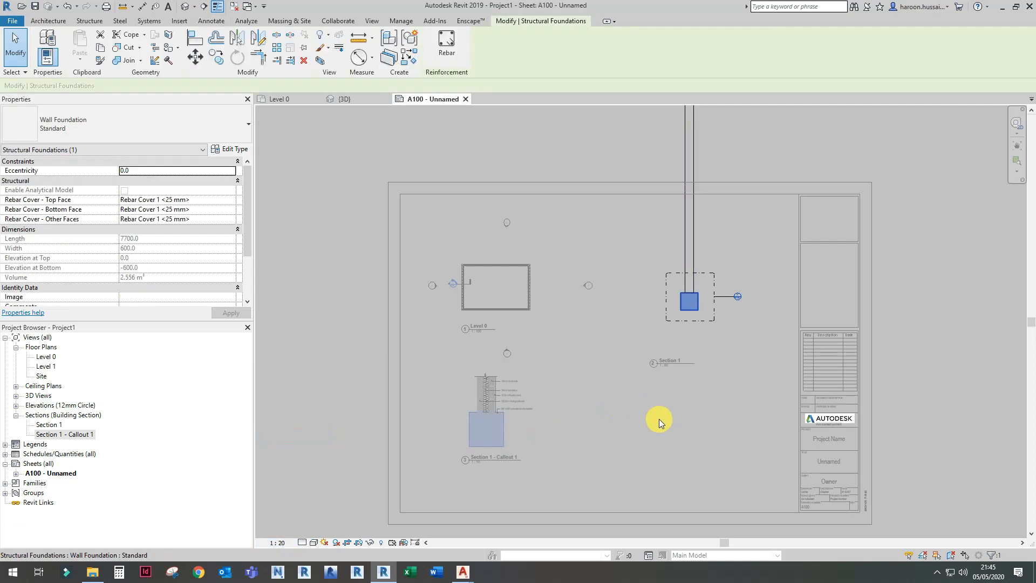
pyautogui.scroll(-2, 659, 419)
pyautogui.doubleClick(813, 292)
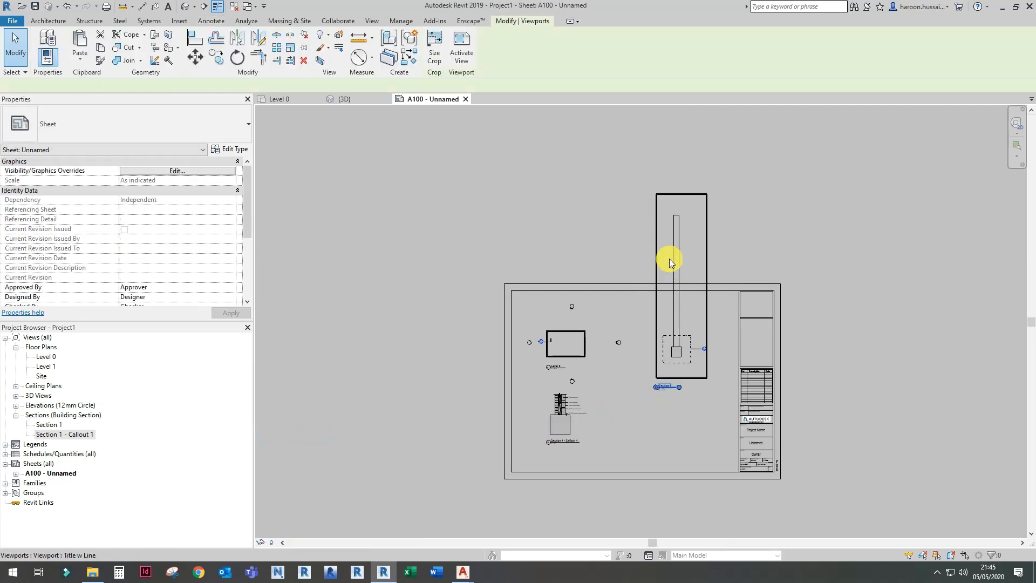
pyautogui.doubleClick(669, 257)
pyautogui.doubleClick(783, 244)
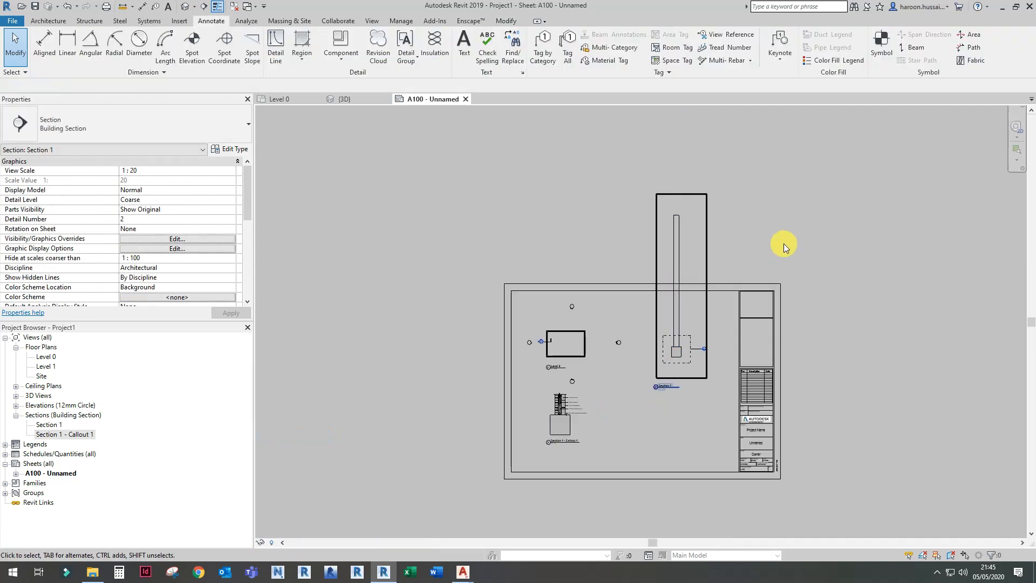
# Move the Section 1 title beneath its foundation and reposition the viewport on the sheet, its title level with the callout's title
pyautogui.scroll(3, 663, 383)
pyautogui.moveTo(660, 387); pyautogui.dragTo(690, 337)
pyautogui.scroll(-3, 685, 336)
pyautogui.moveTo(682, 300); pyautogui.dragTo(646, 386)
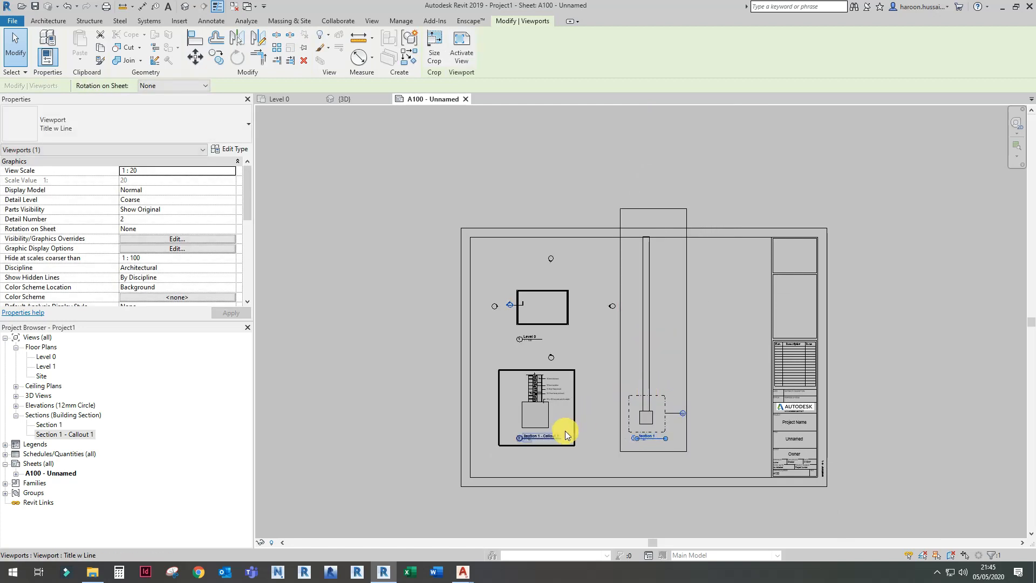
# Nudge the Level 0, Section 1 and callout viewports down together so the wall section sits within the sheet border
pyautogui.click(642, 464)
pyautogui.moveTo(669, 466); pyautogui.dragTo(521, 311)
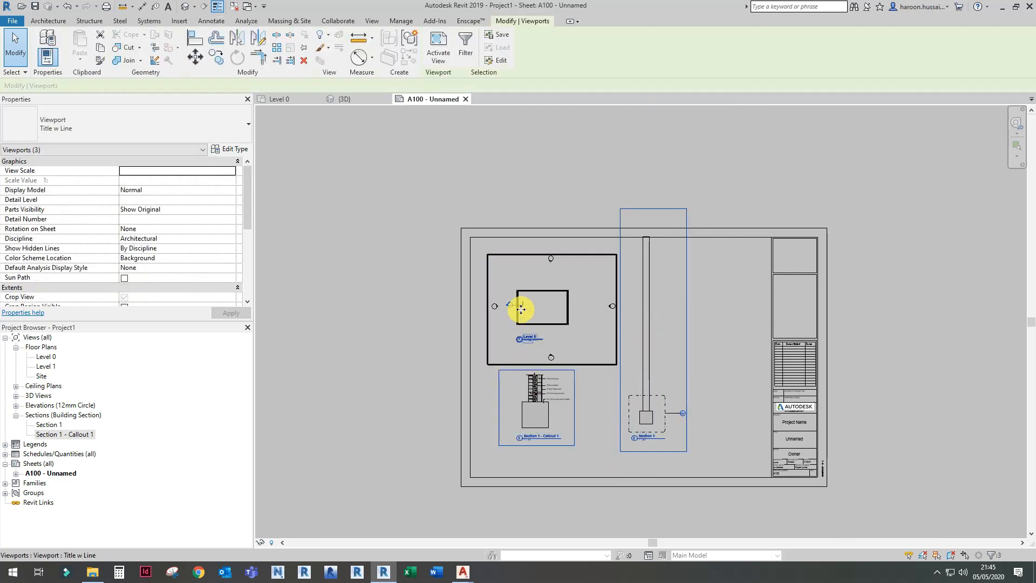
pyautogui.press('Down')
pyautogui.press('Down')
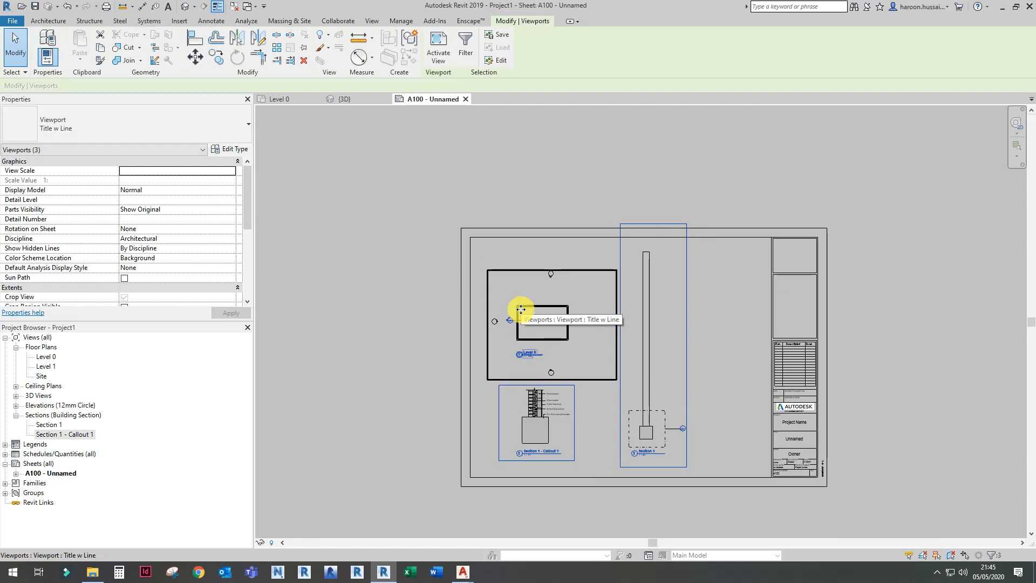
pyautogui.scroll(4, 620, 409)
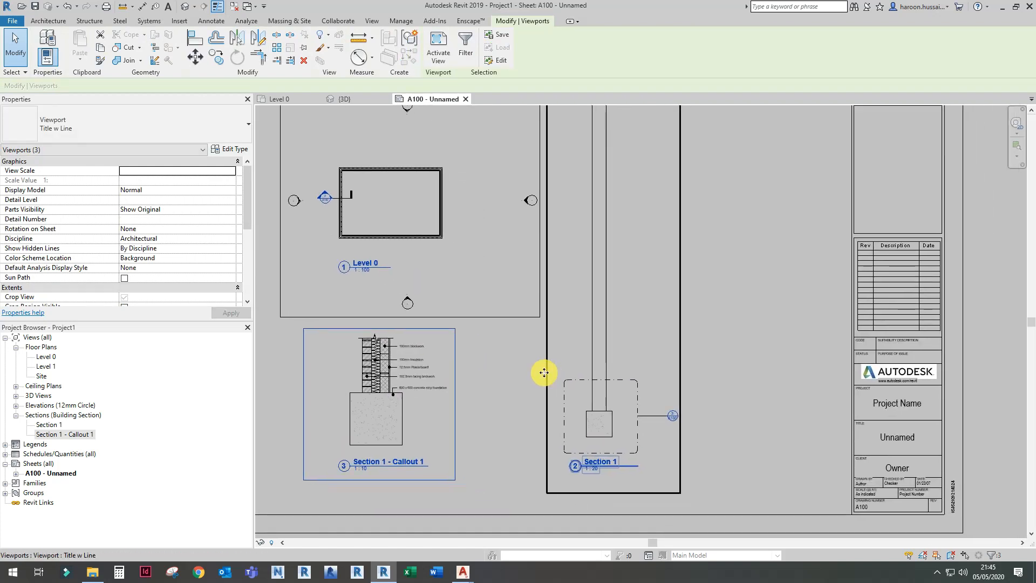
pyautogui.click(670, 302)
# Examine how the callout and section markers' detail and sheet numbers correspond to the numbered view titles on the sheet
pyautogui.moveTo(429, 263); pyautogui.dragTo(549, 276, button='middle')
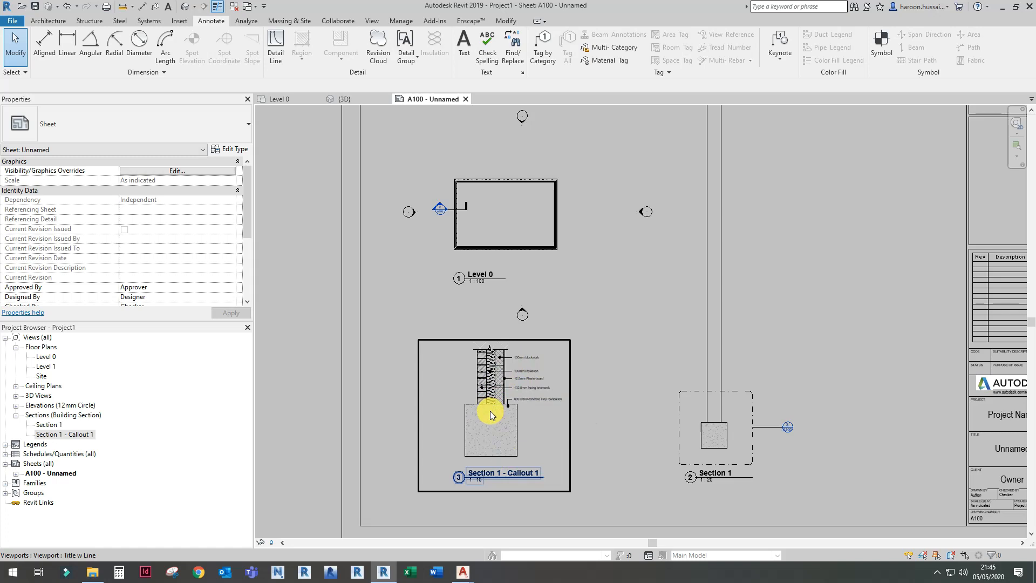
pyautogui.scroll(-2, 545, 410)
pyautogui.scroll(5, 694, 423)
pyautogui.scroll(2, 716, 417)
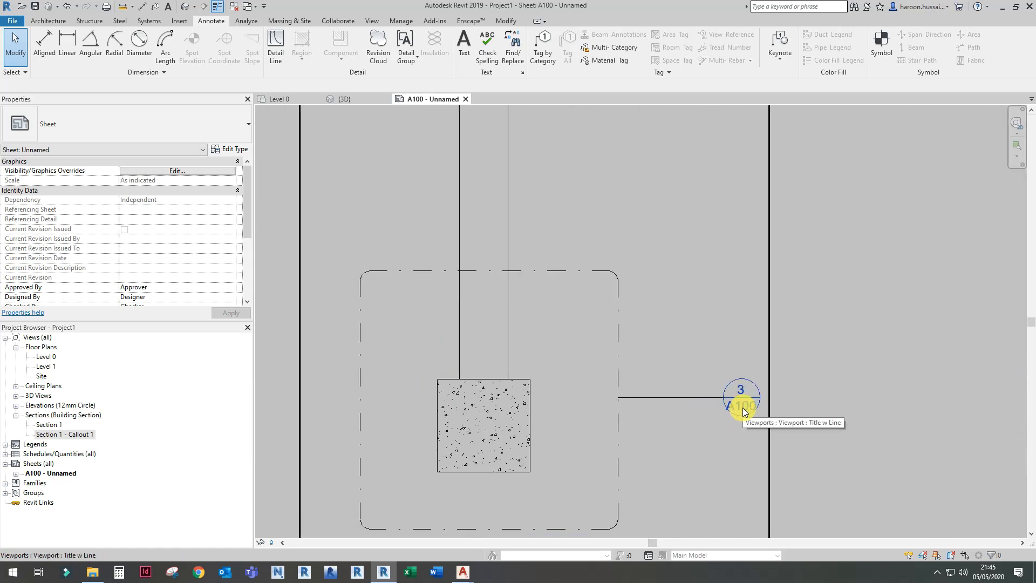
pyautogui.scroll(-5, 742, 410)
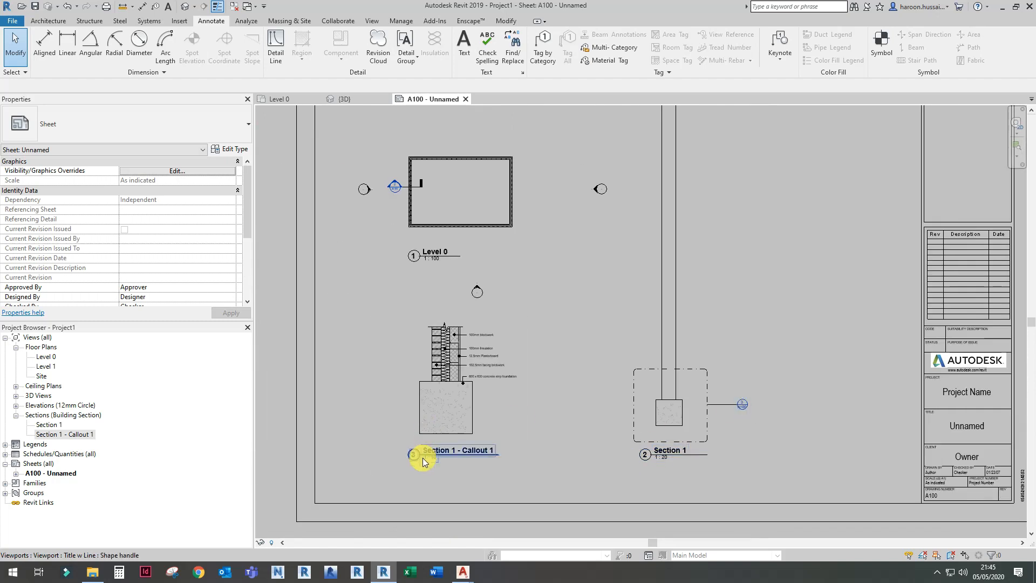
pyautogui.scroll(4, 422, 458)
pyautogui.scroll(-4, 422, 458)
pyautogui.scroll(2, 438, 337)
pyautogui.scroll(4, 383, 259)
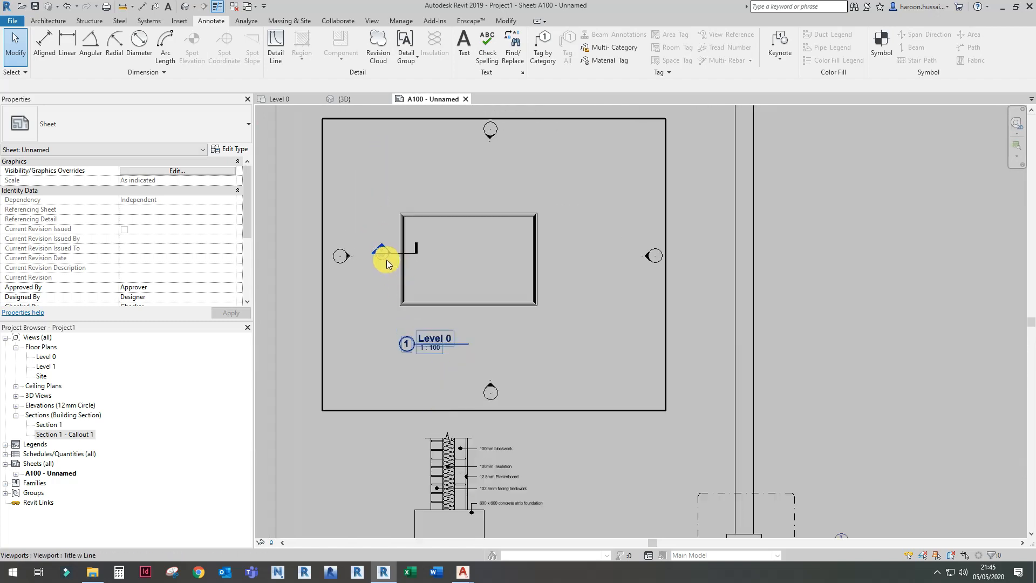
pyautogui.scroll(-6, 375, 229)
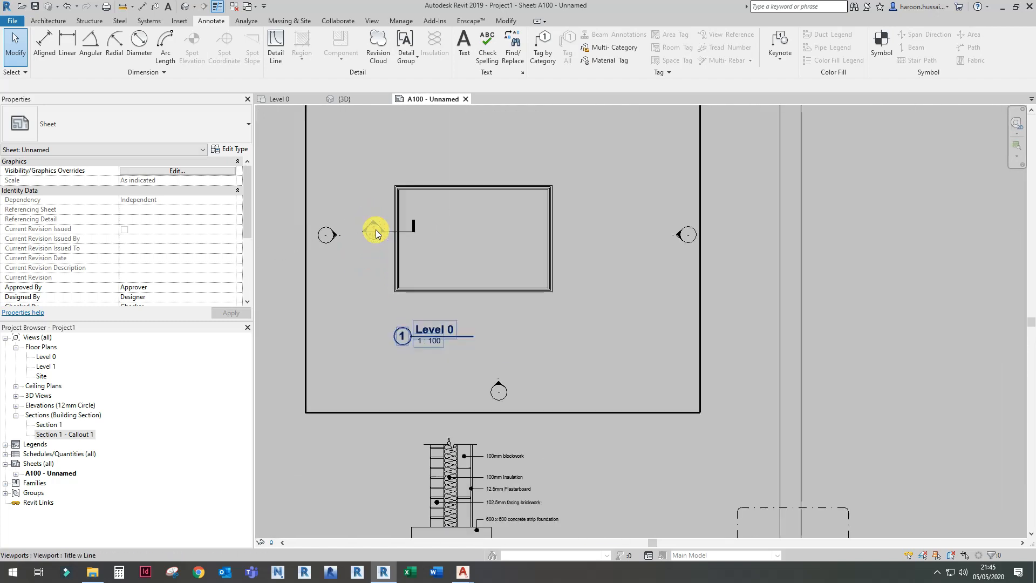
pyautogui.scroll(2, 562, 451)
pyautogui.scroll(-3, 567, 422)
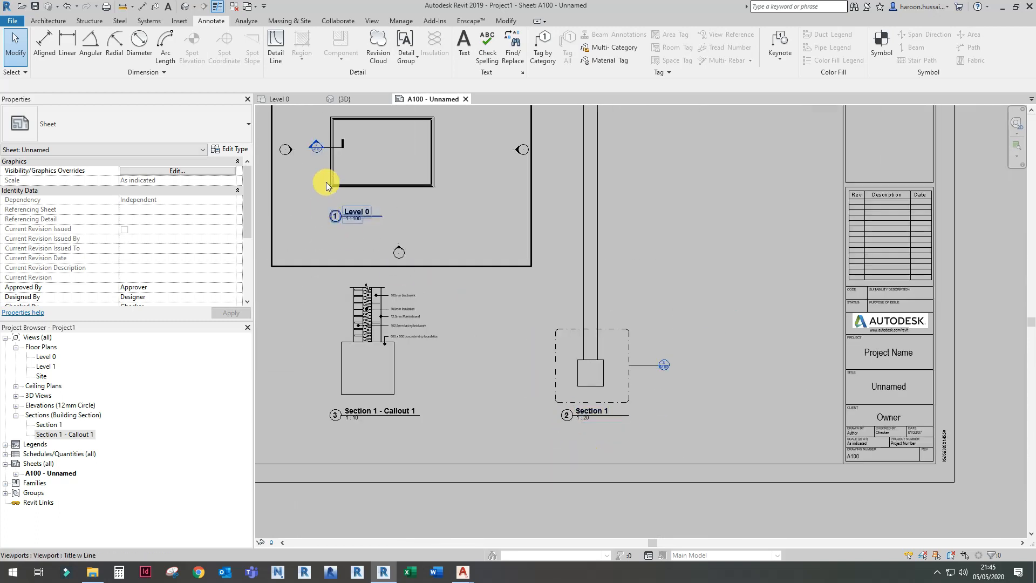
pyautogui.scroll(3, 410, 340)
pyautogui.scroll(4, 420, 299)
pyautogui.scroll(-4, 420, 299)
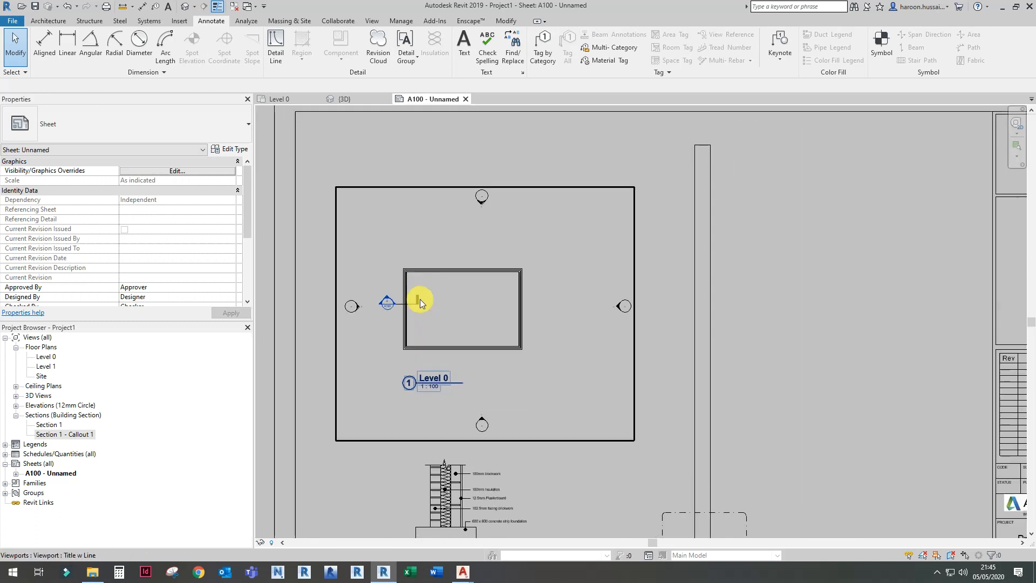
# Hide the Elevations annotation category in the Level 0 plan through its visibility overrides and deactivate the view
pyautogui.doubleClick(460, 305)
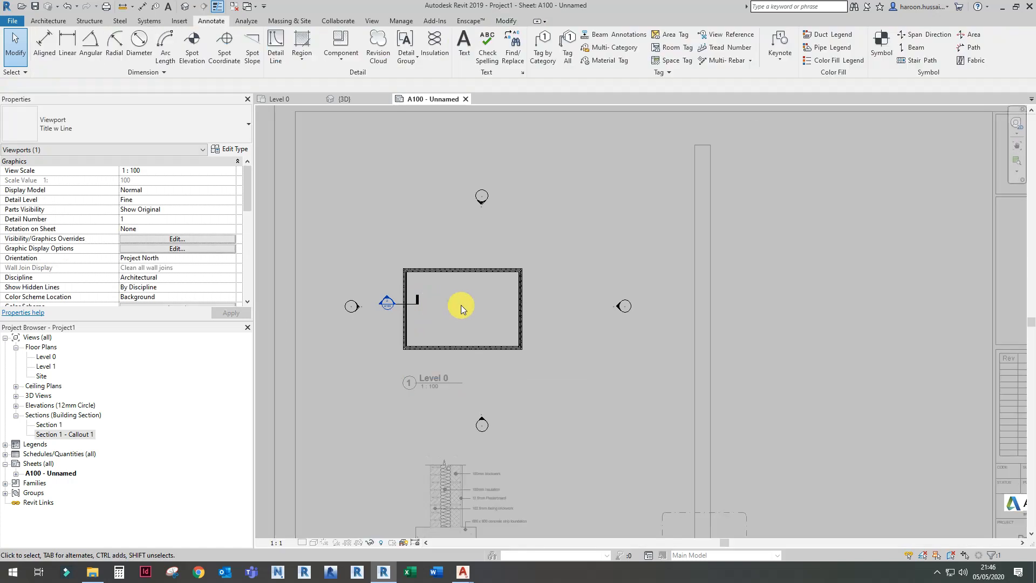
pyautogui.press('v')
pyautogui.press('g')
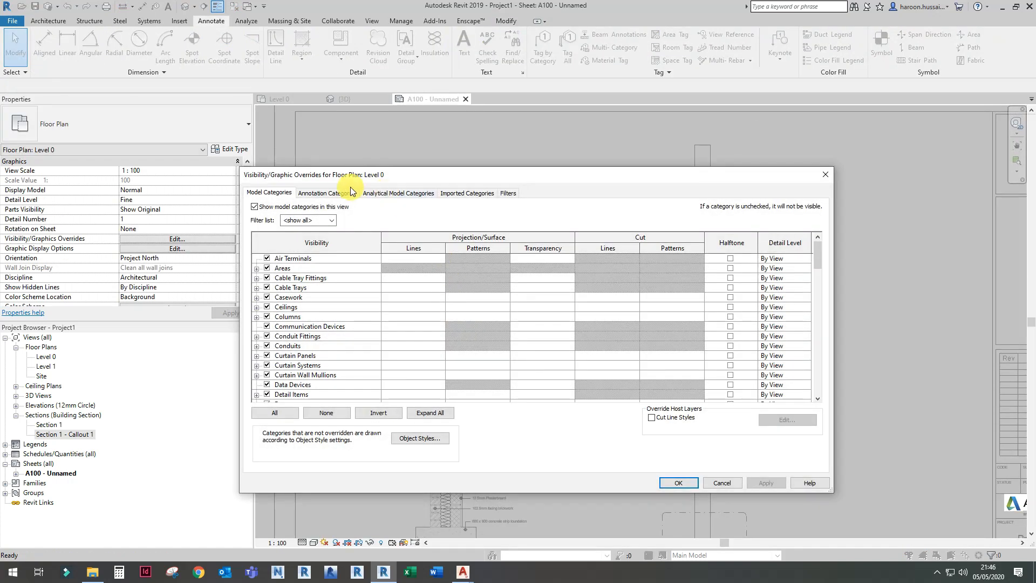
pyautogui.click(342, 193)
pyautogui.scroll(-6, 370, 327)
pyautogui.click(367, 335)
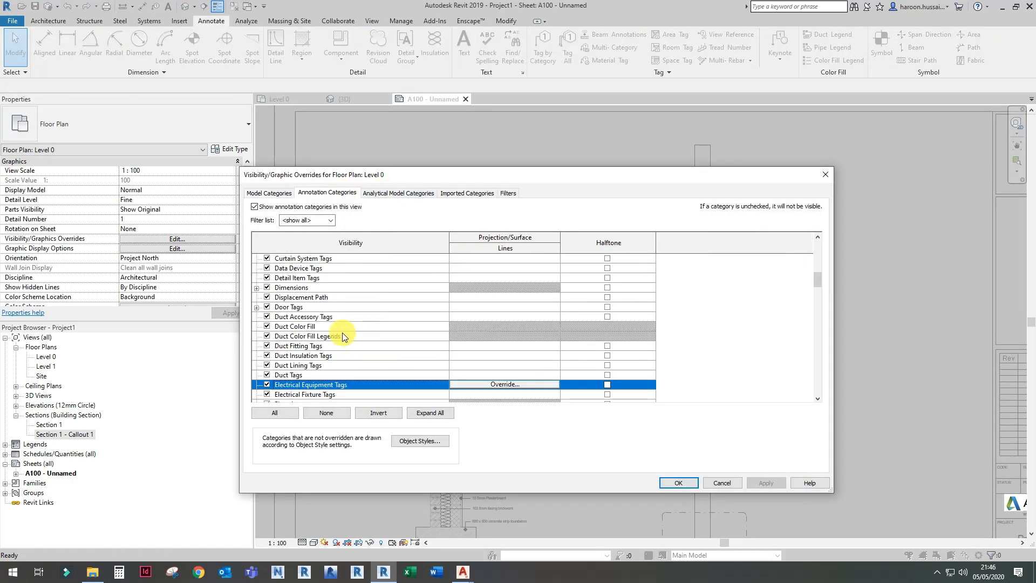
pyautogui.click(267, 356)
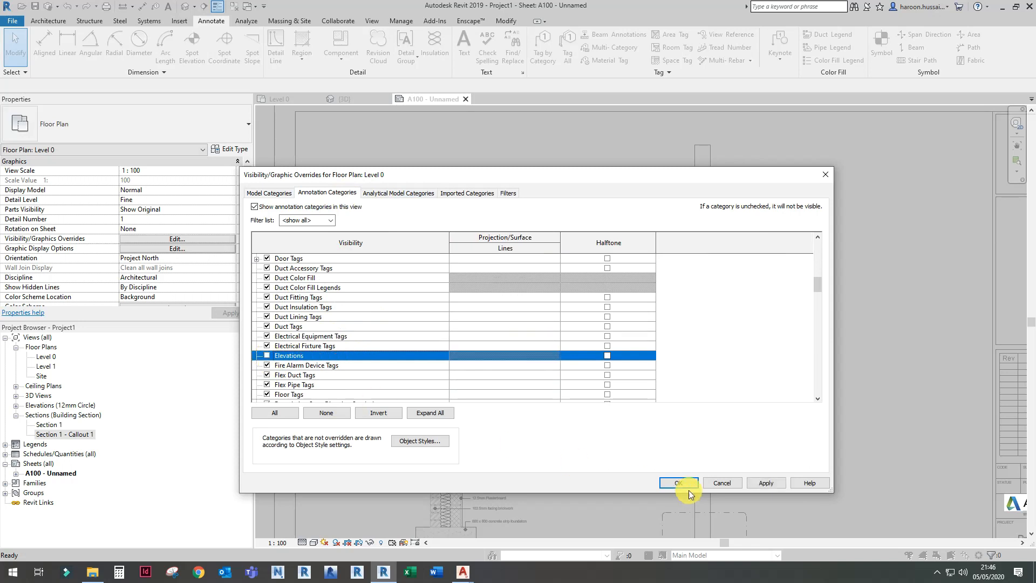
pyautogui.click(678, 482)
pyautogui.doubleClick(596, 377)
# Raise the Section 1 view's detail level so the wall's layers are drawn, and deactivate the view
pyautogui.scroll(-2, 595, 377)
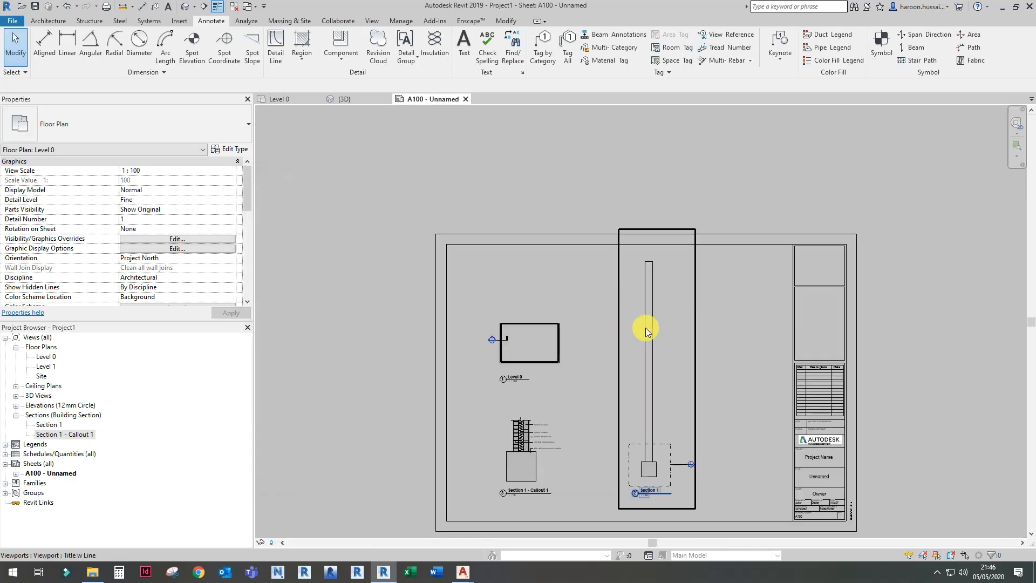
pyautogui.moveTo(627, 316); pyautogui.dragTo(532, 318, button='middle')
pyautogui.scroll(4, 467, 394)
pyautogui.click(469, 360)
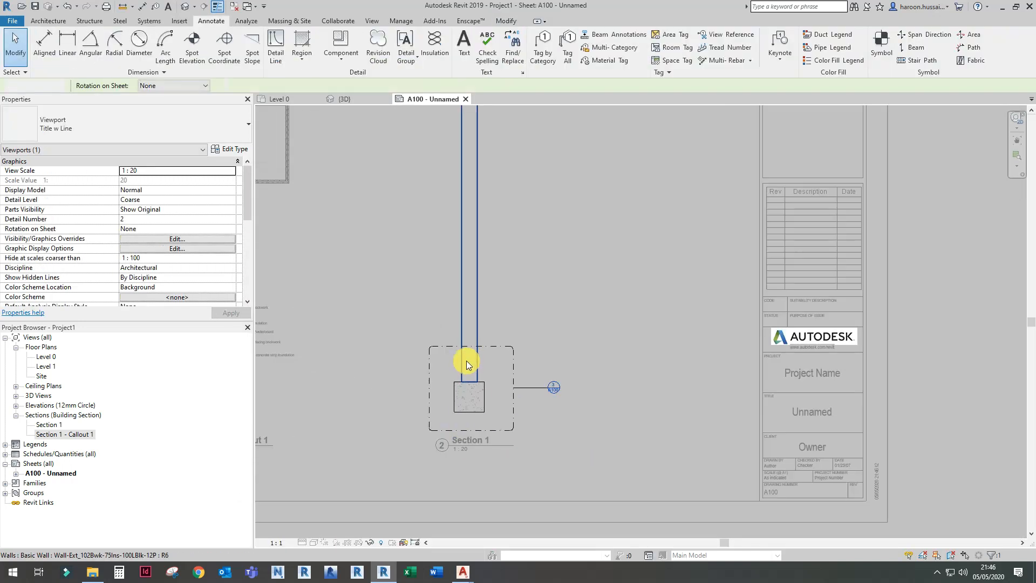
pyautogui.click(302, 542)
pyautogui.click(321, 520)
pyautogui.scroll(-5, 473, 400)
pyautogui.doubleClick(577, 318)
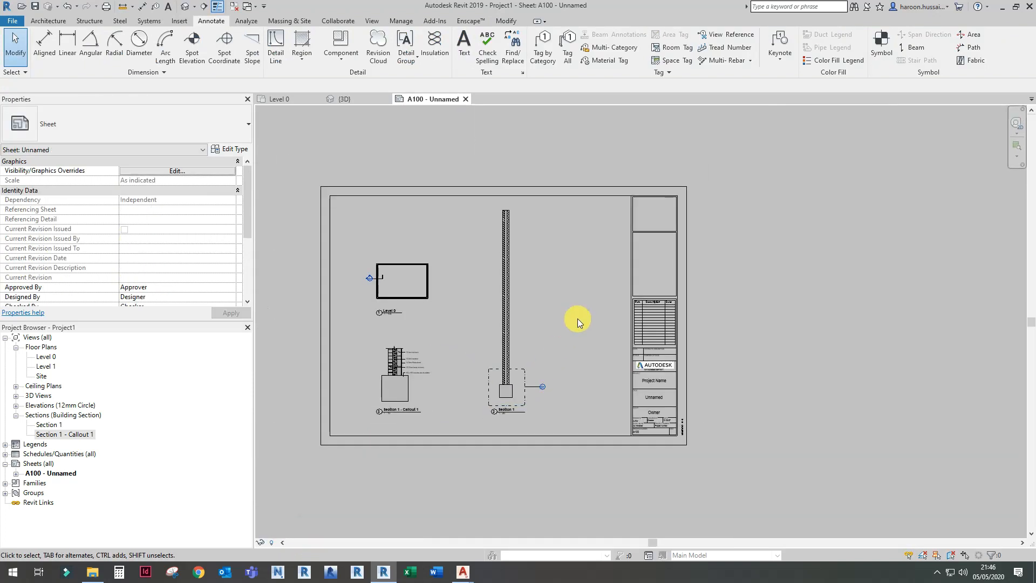
pyautogui.scroll(2, 577, 318)
pyautogui.moveTo(698, 357)
pyautogui.mouseDown(button='middle')
pyautogui.moveTo(559, 340)
pyautogui.moveTo(605, 362)
pyautogui.mouseUp(button='middle')
pyautogui.middleClick(595, 353)
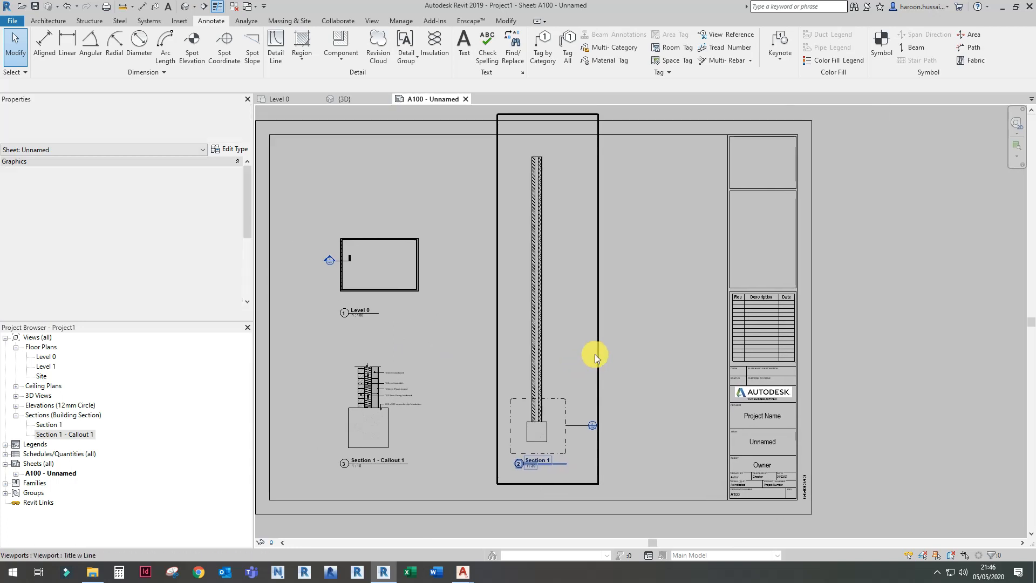
pyautogui.middleClick(594, 354)
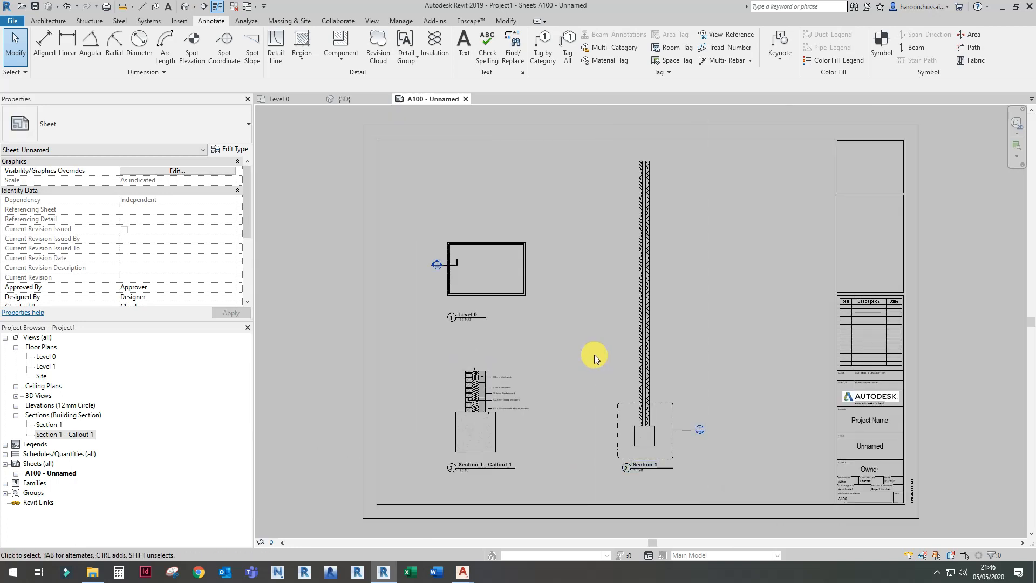